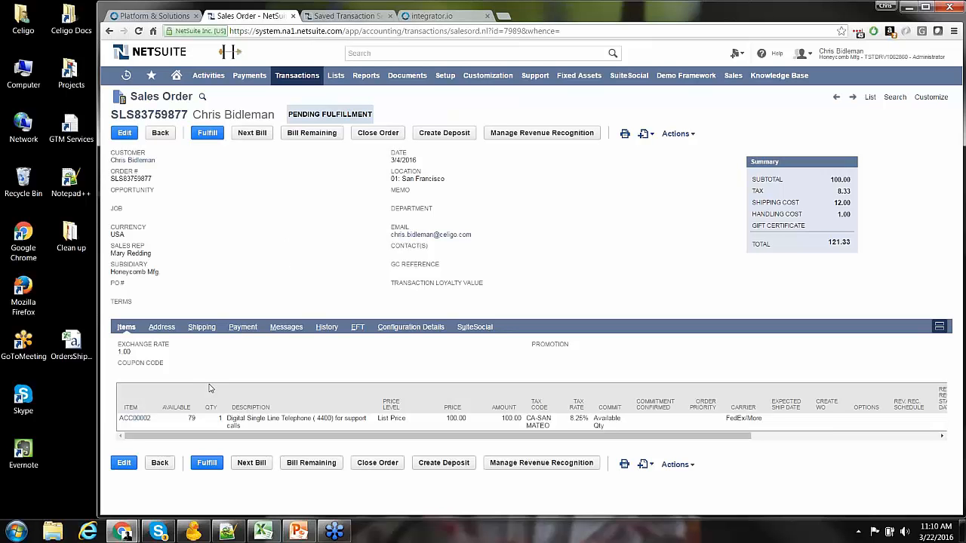
Review the sales order's shipping and item details and the criteria and result columns of the 3PL Demo Sales Orders saved search.
click(202, 329)
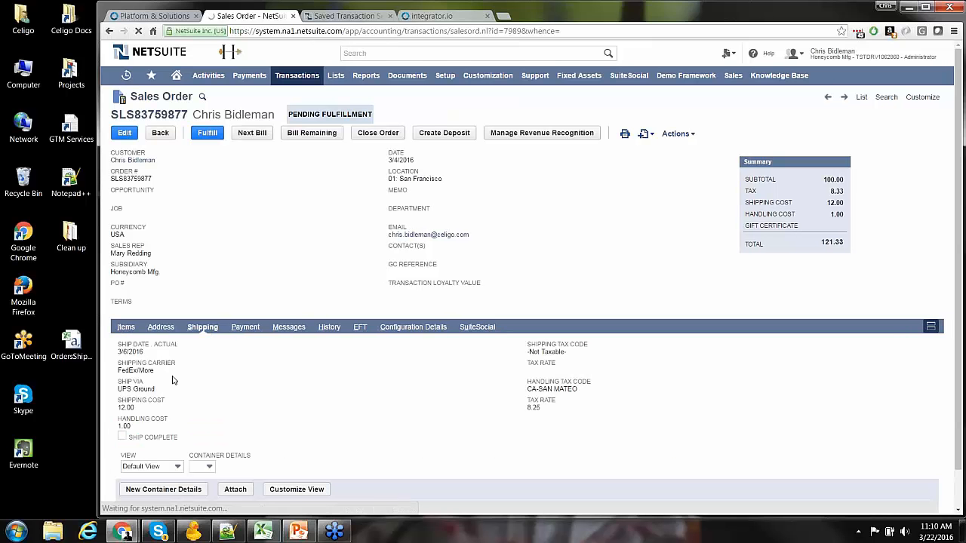
click(126, 329)
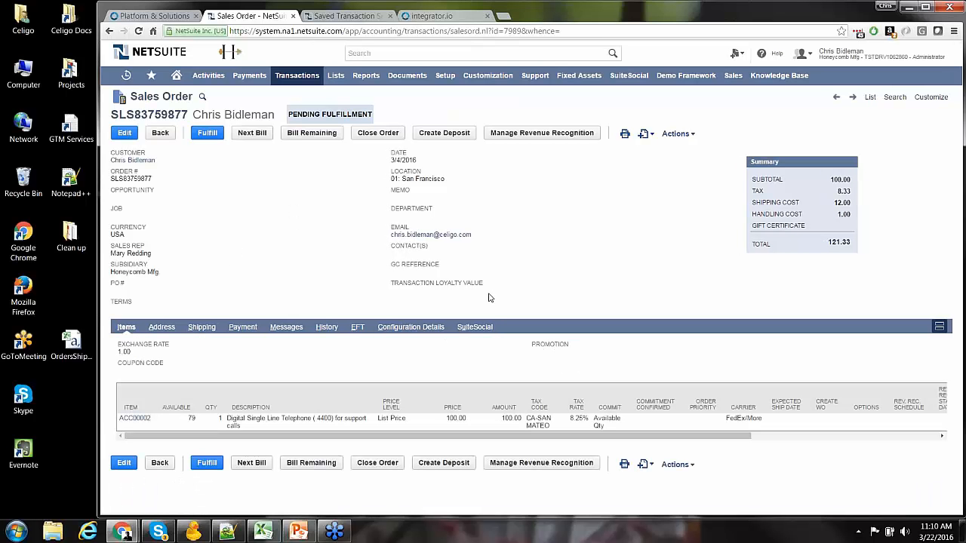
click(345, 16)
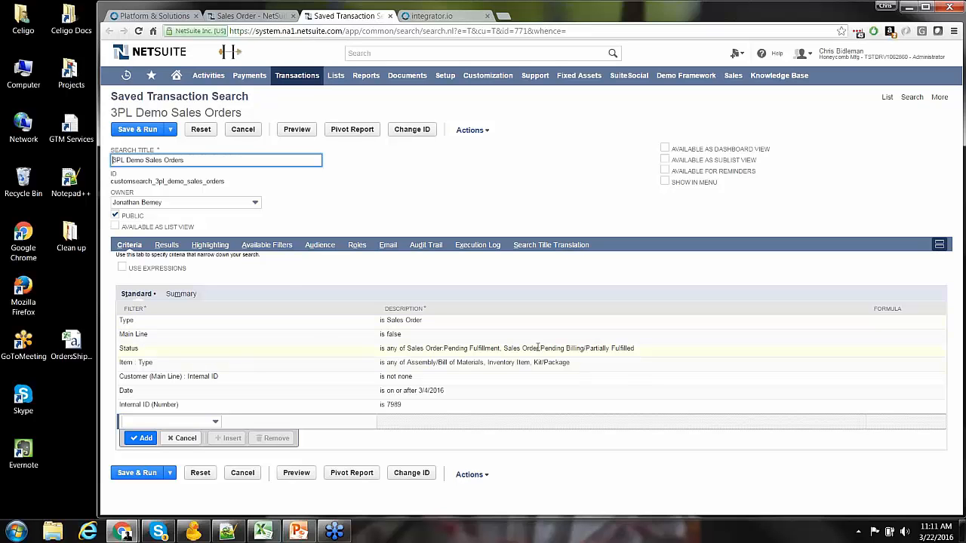
click(167, 247)
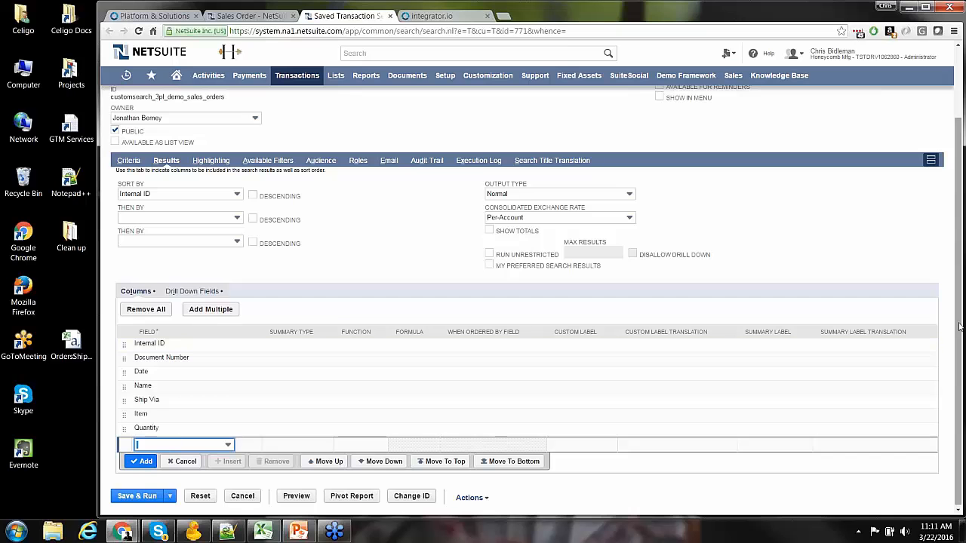
scroll(399, 317, up, 2)
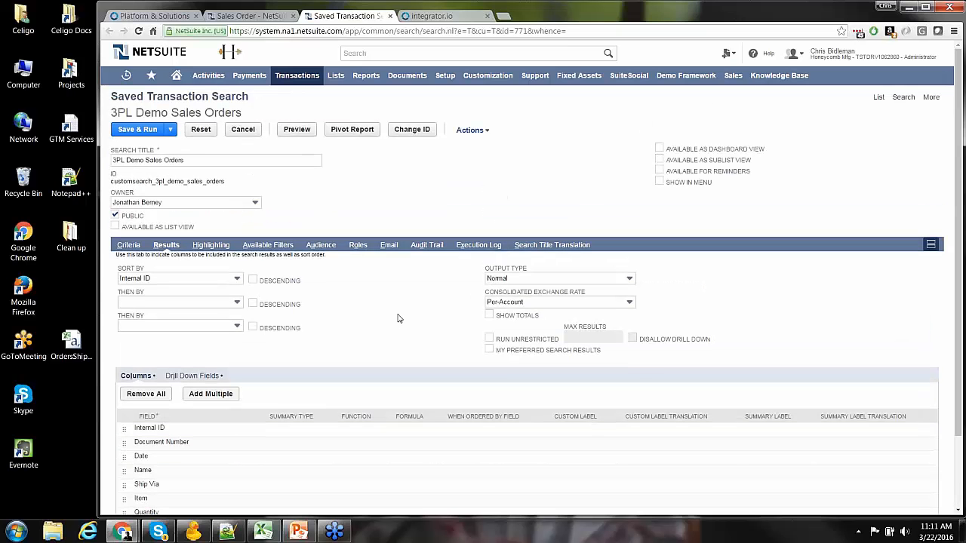
click(248, 17)
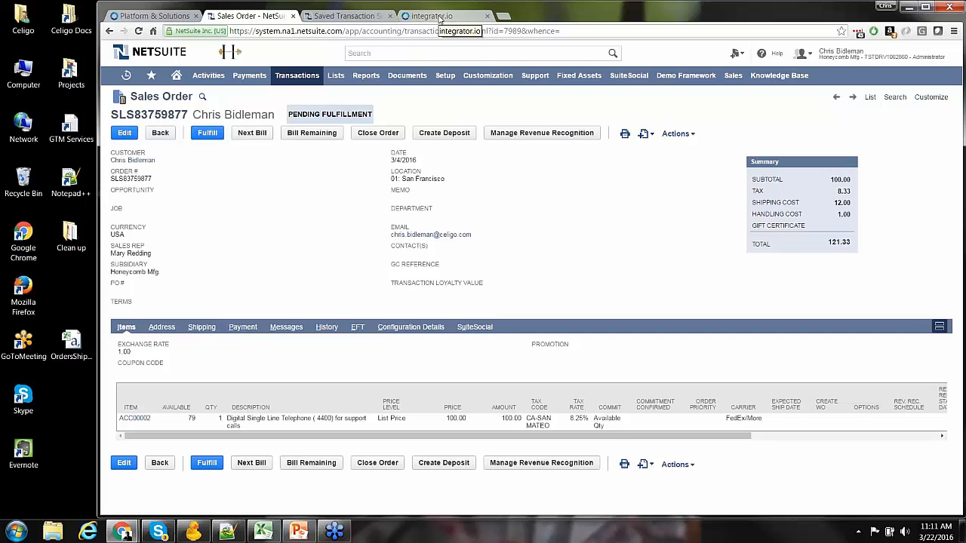
Switch to integrator.io and look over the prebuilt connectors and the Data Loader, returning to the home page.
click(441, 18)
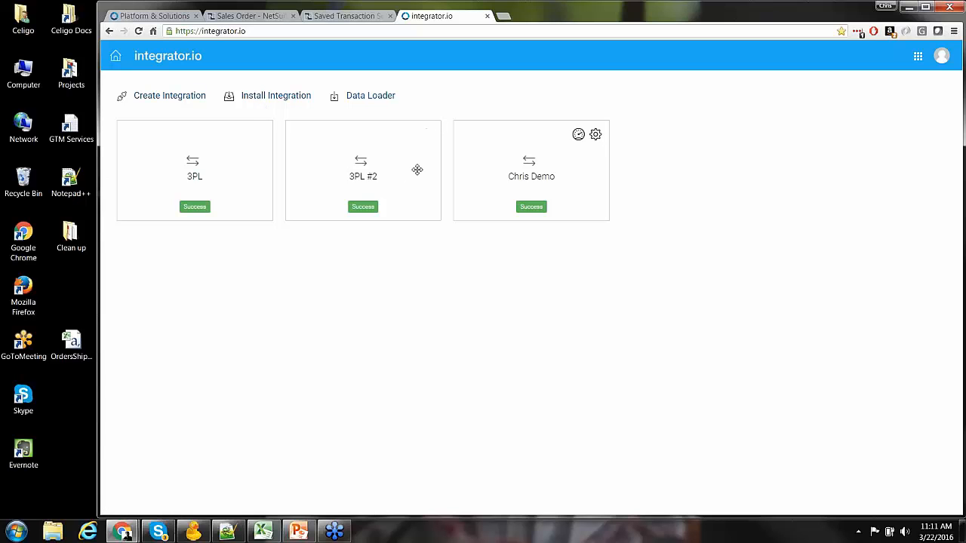
click(268, 98)
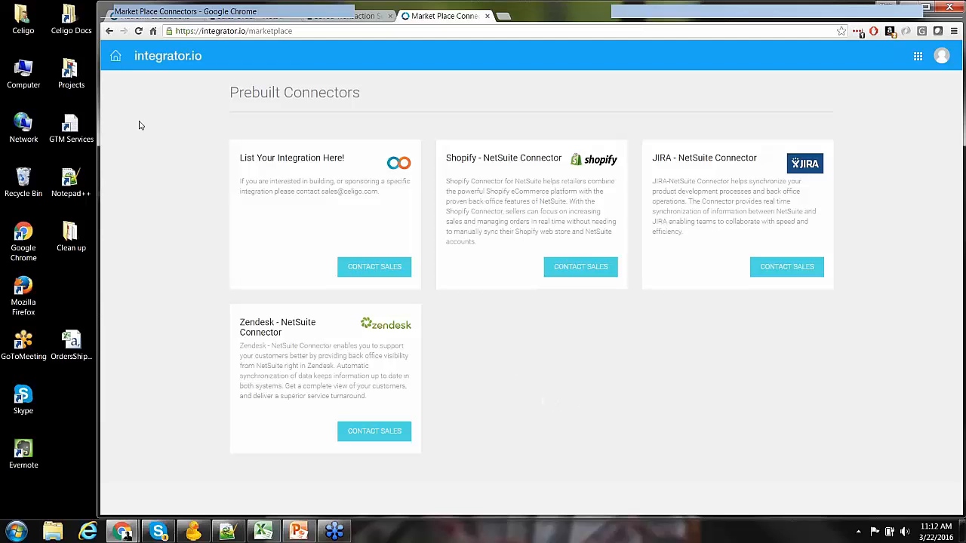
click(115, 60)
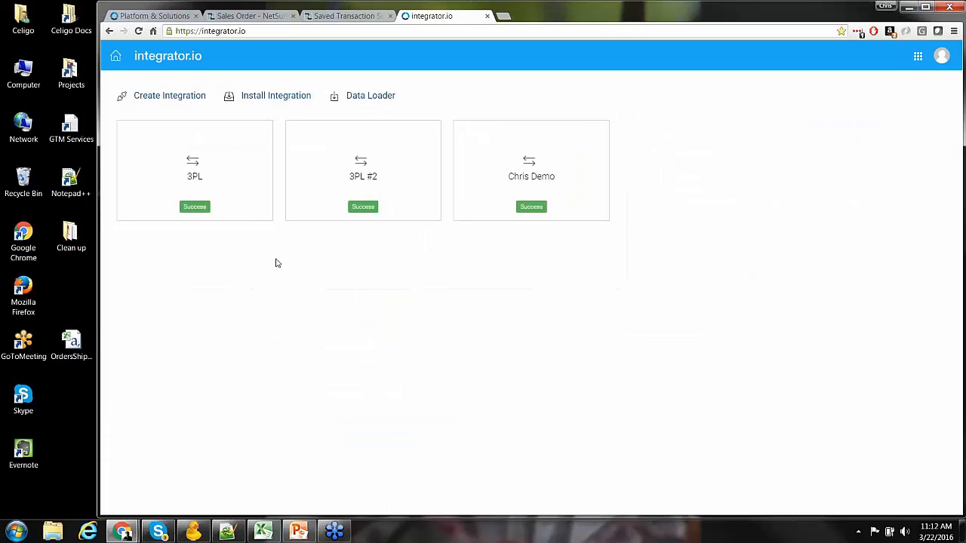
click(371, 99)
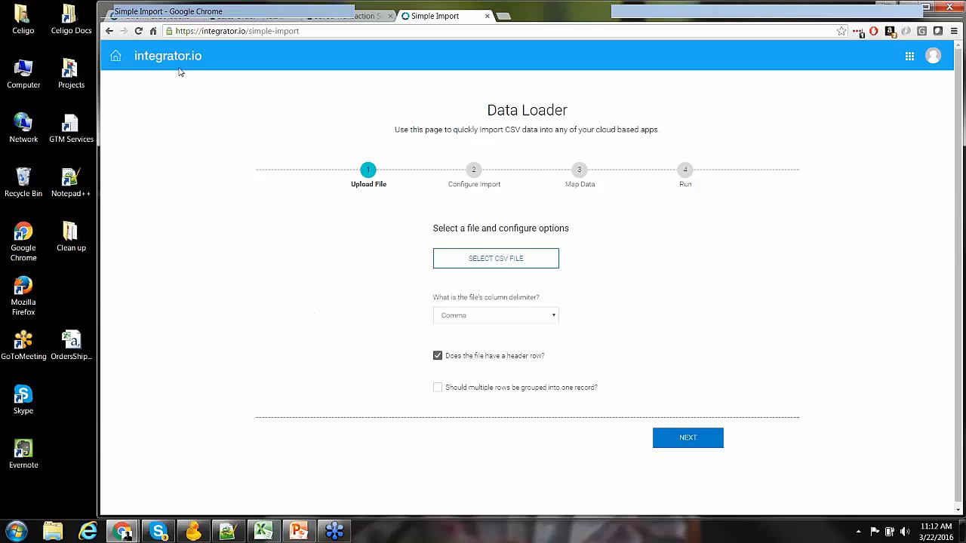
click(116, 59)
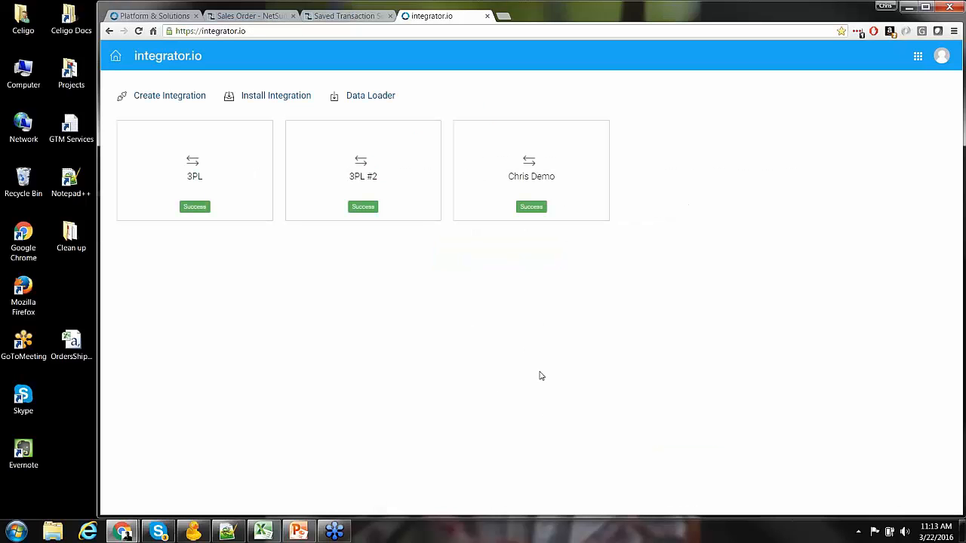
Open the demo integration's data flow settings and start building a new flow.
click(488, 213)
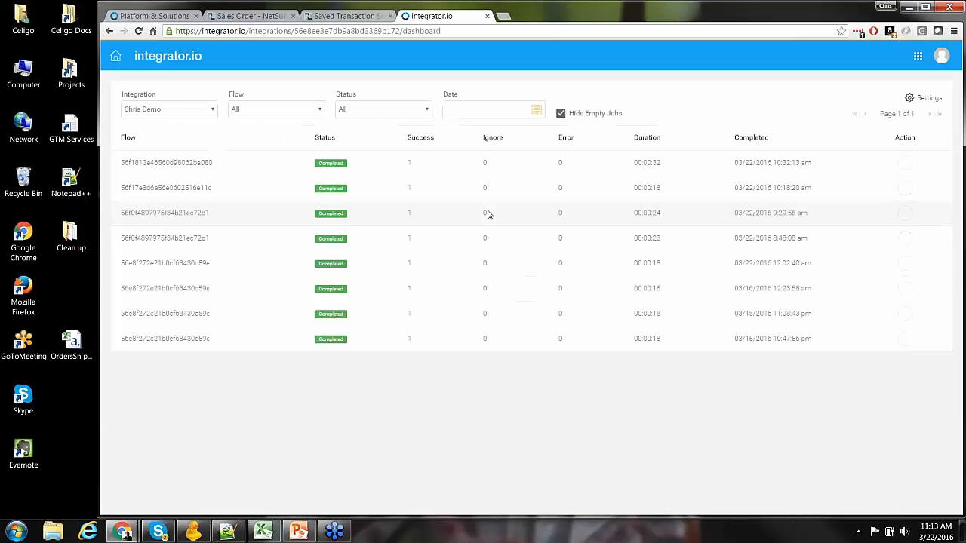
click(926, 101)
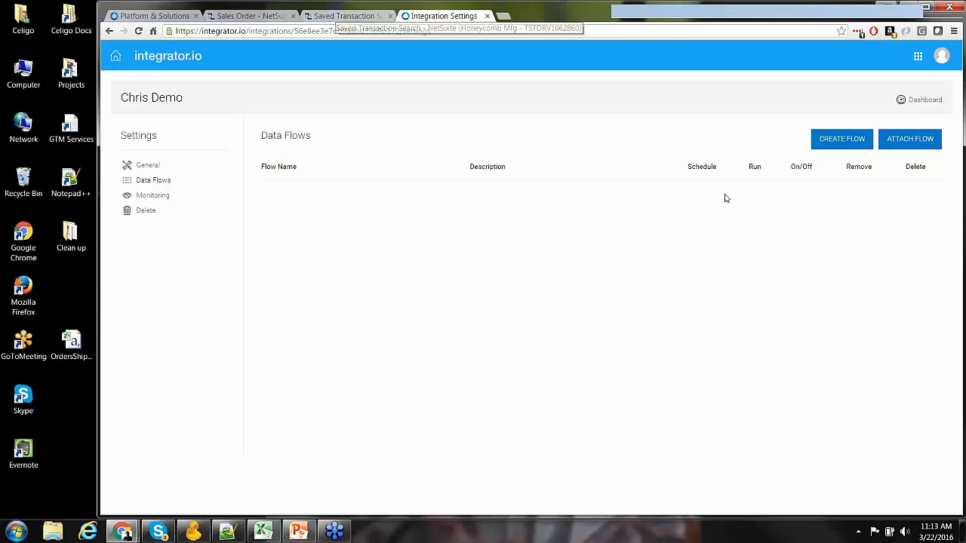
click(839, 142)
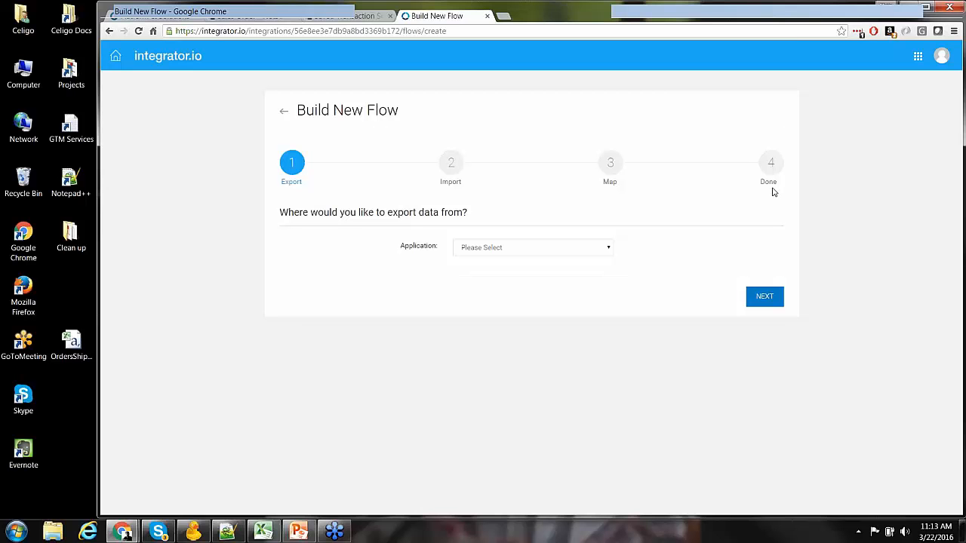
Try NetSuite, REST API and Webhook as the export application to examine their options, including the list of webhook providers.
click(608, 252)
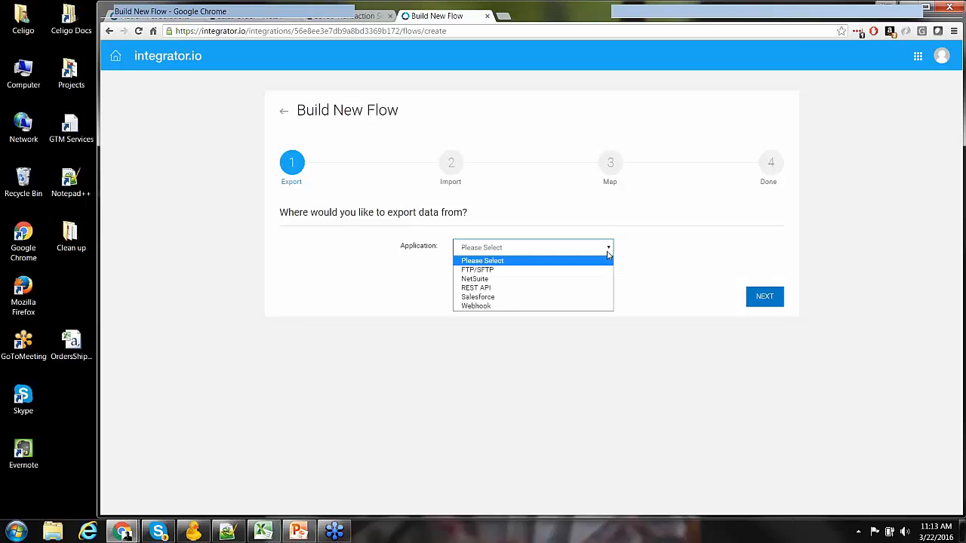
click(582, 279)
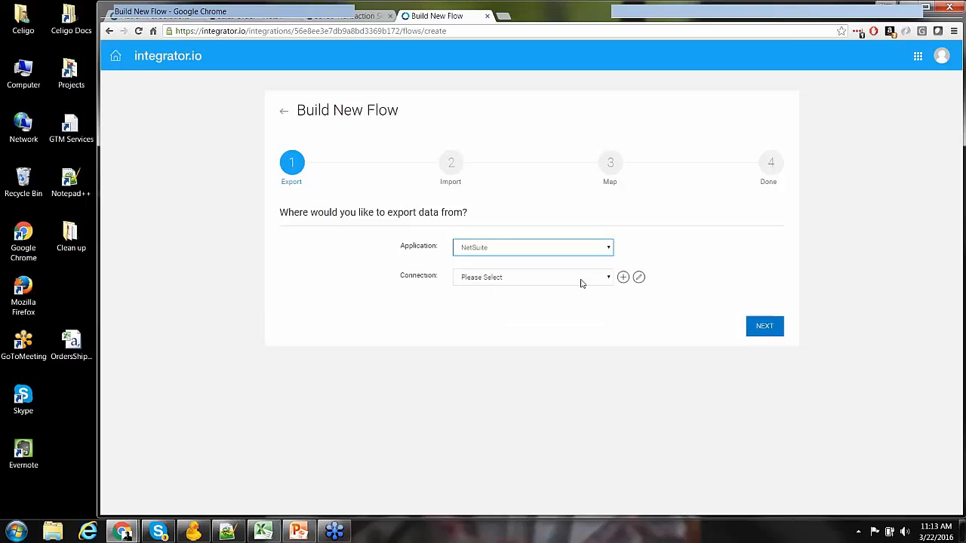
click(609, 252)
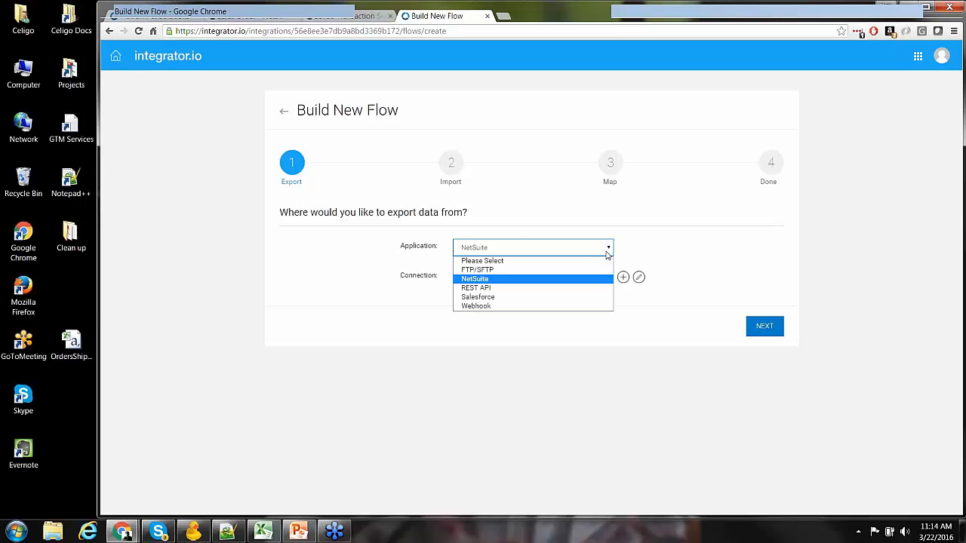
click(551, 288)
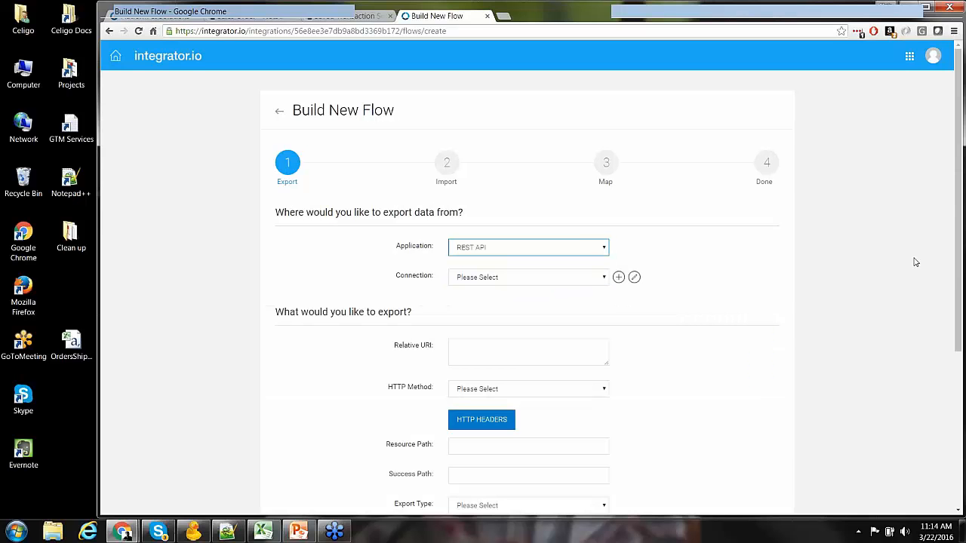
scroll(961, 223, down, 3)
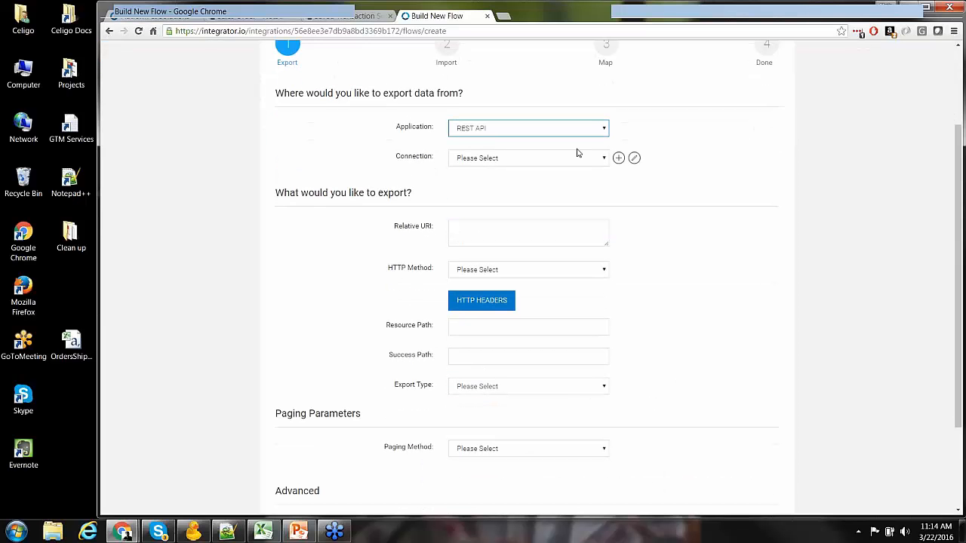
click(602, 132)
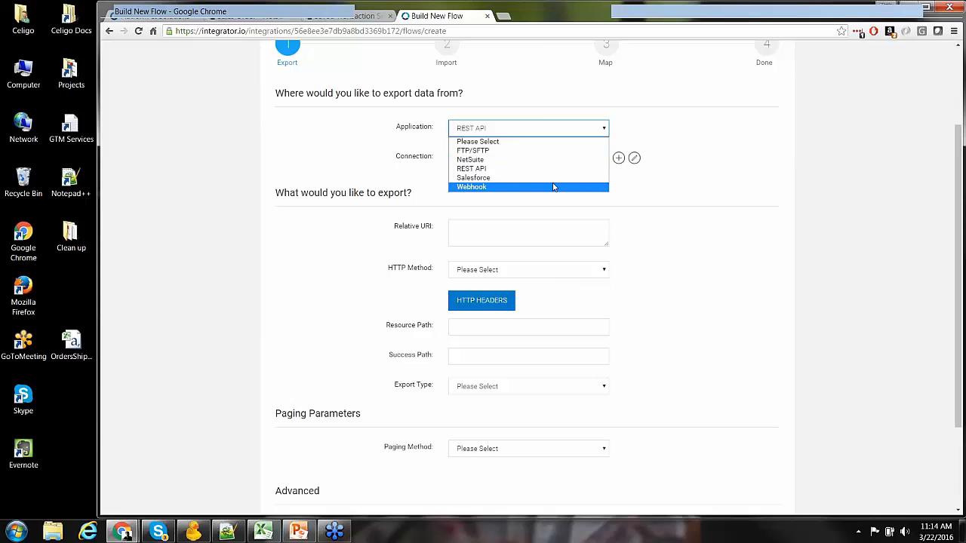
click(554, 186)
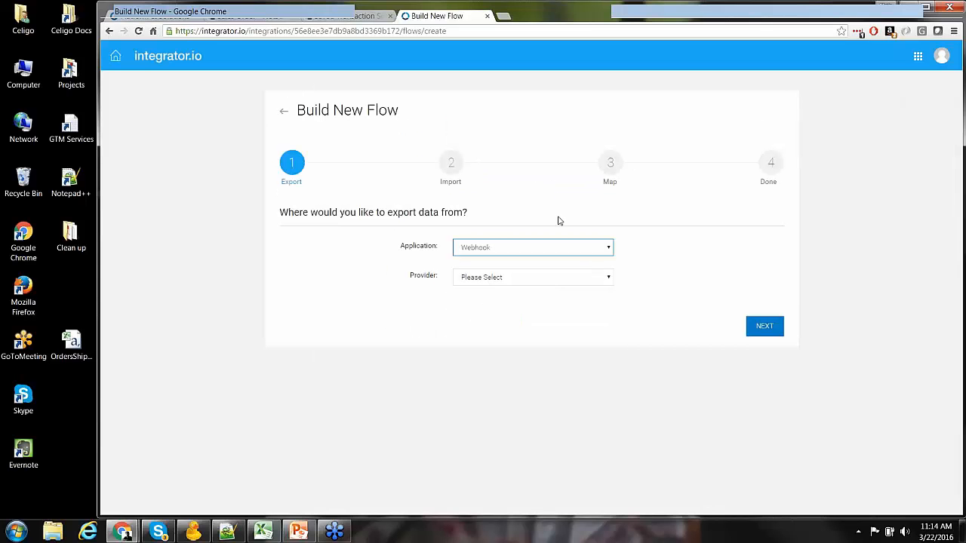
click(609, 279)
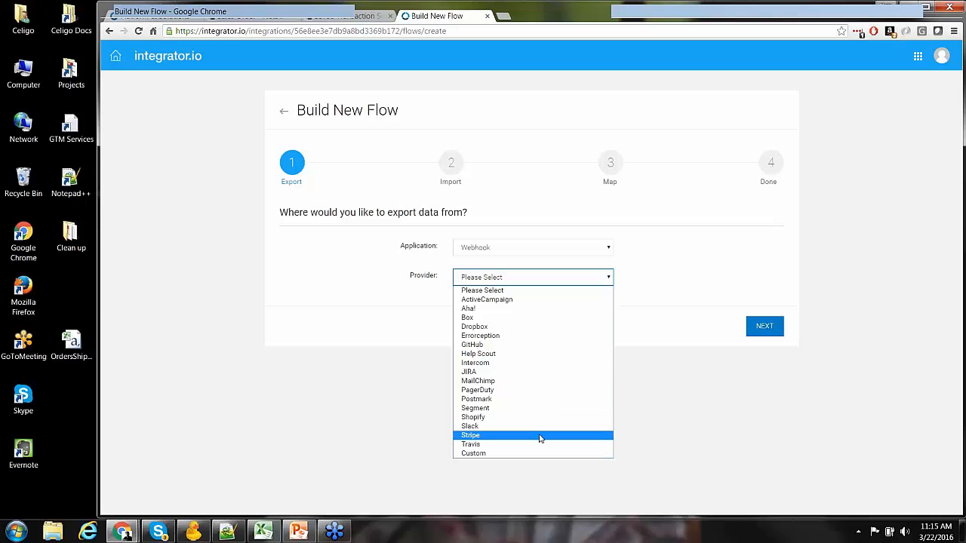
click(675, 334)
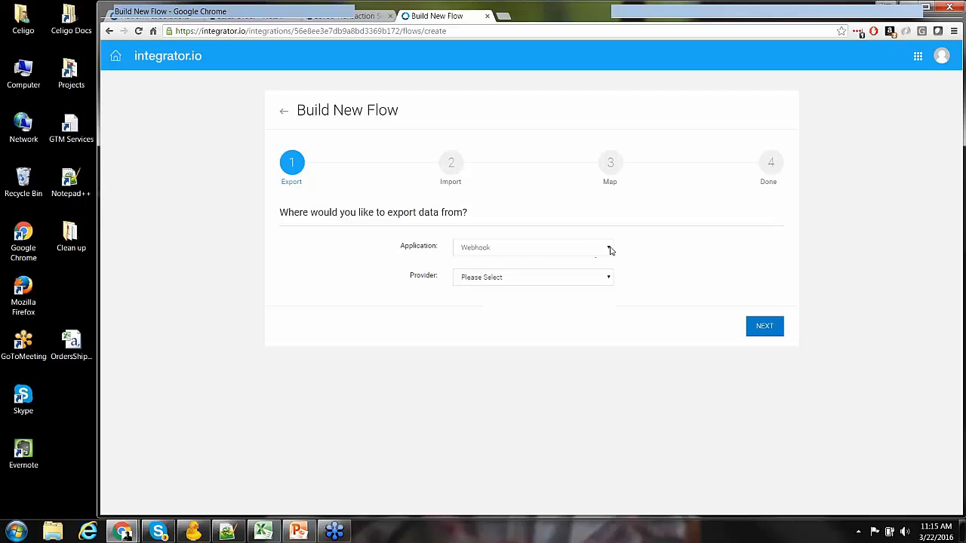
Set the export application to NetSuite and use the Honeycomb Mfg connection.
click(608, 250)
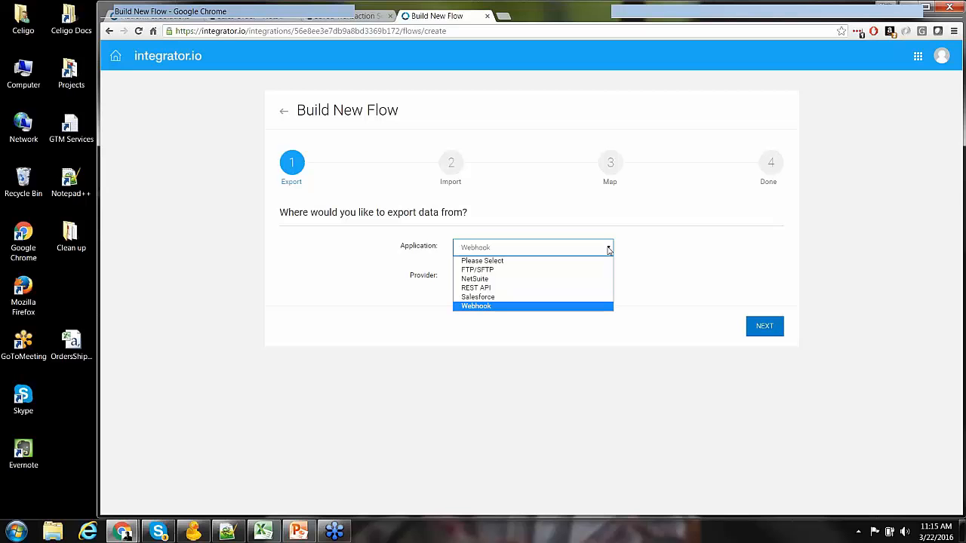
click(589, 283)
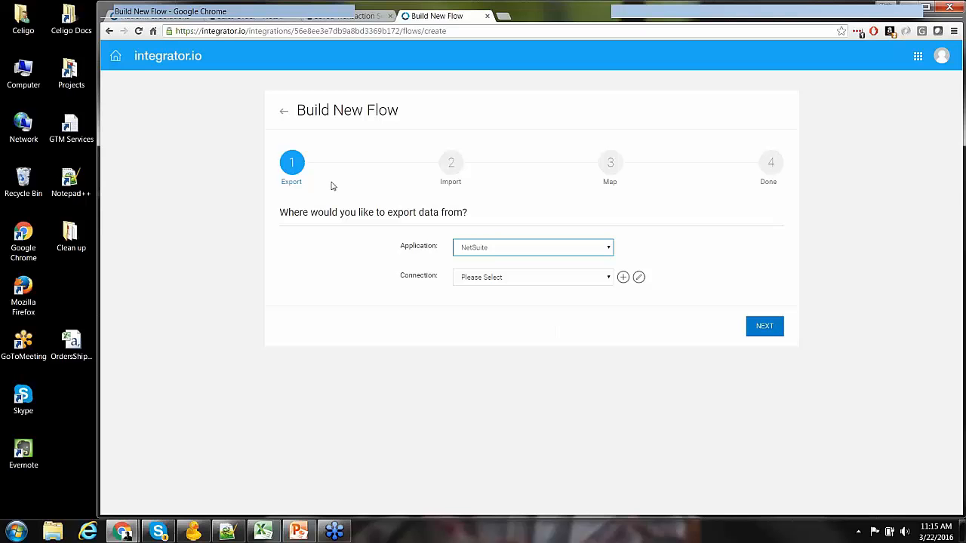
click(607, 278)
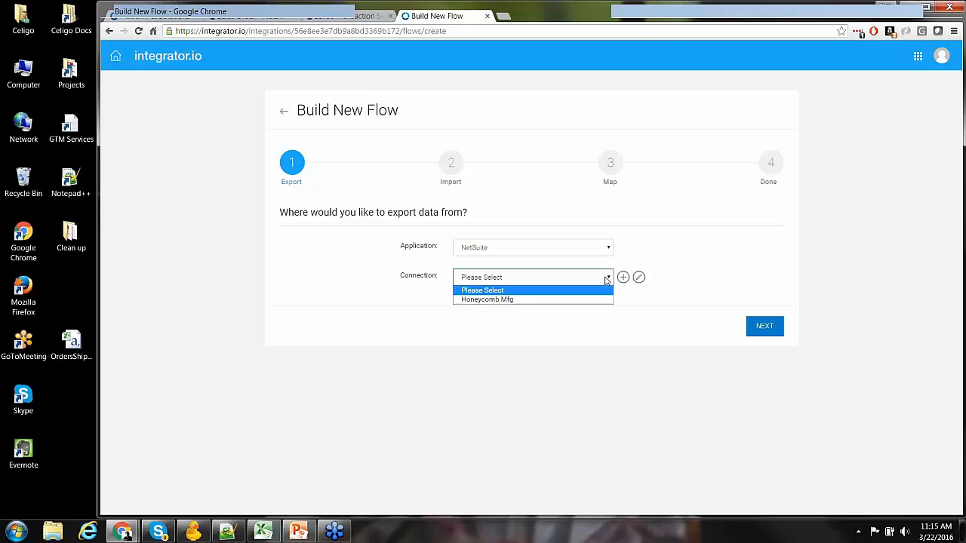
click(562, 299)
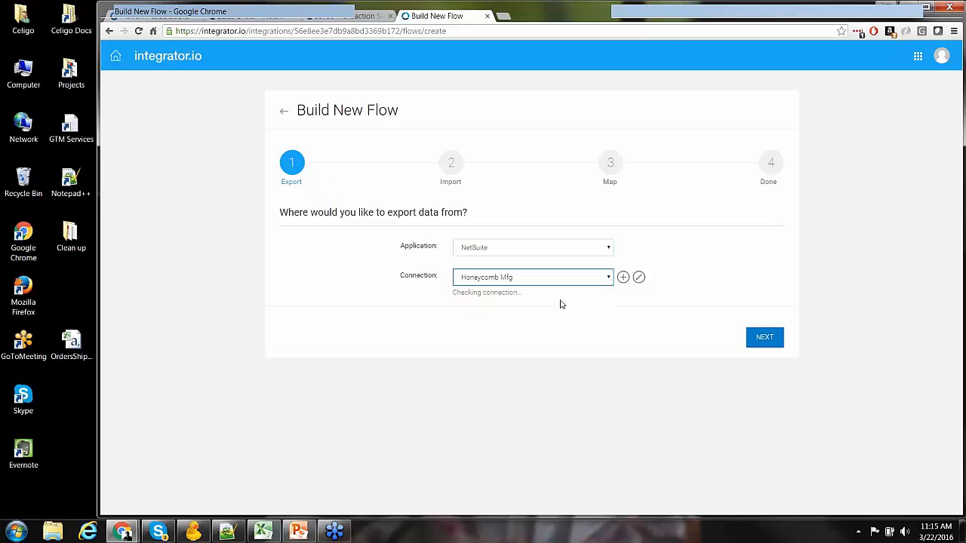
Examine the Honeycomb Mfg connection's settings, including the web services concurrency level, and close them without saving.
click(640, 280)
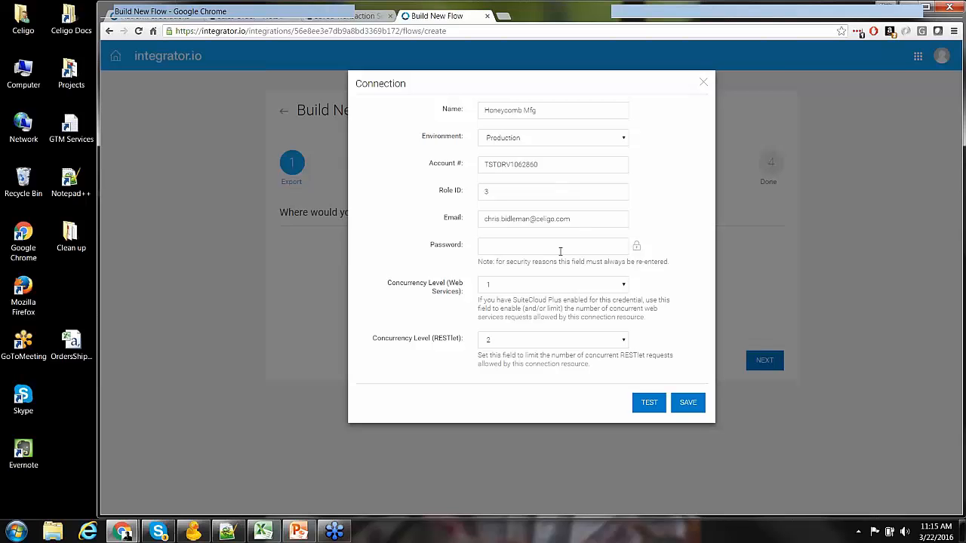
click(624, 286)
click(625, 289)
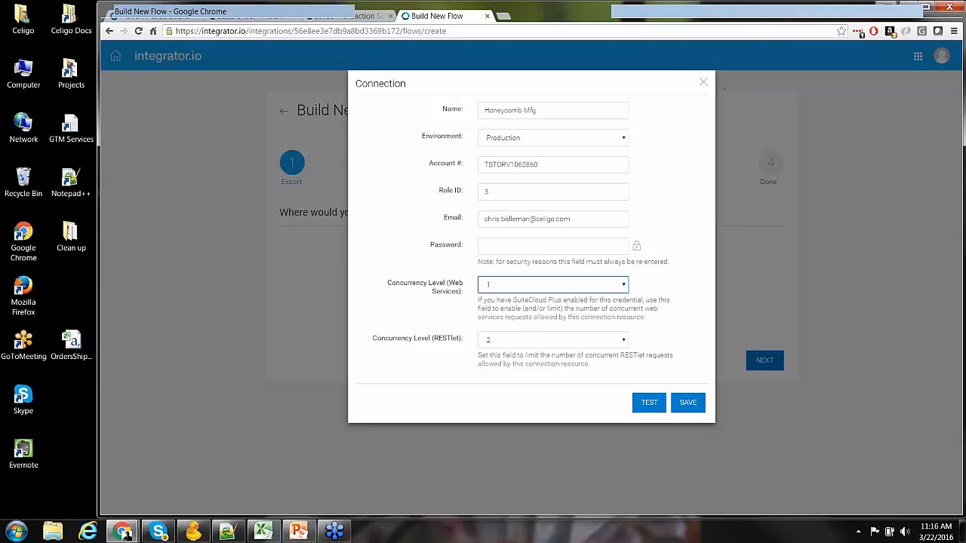
click(703, 83)
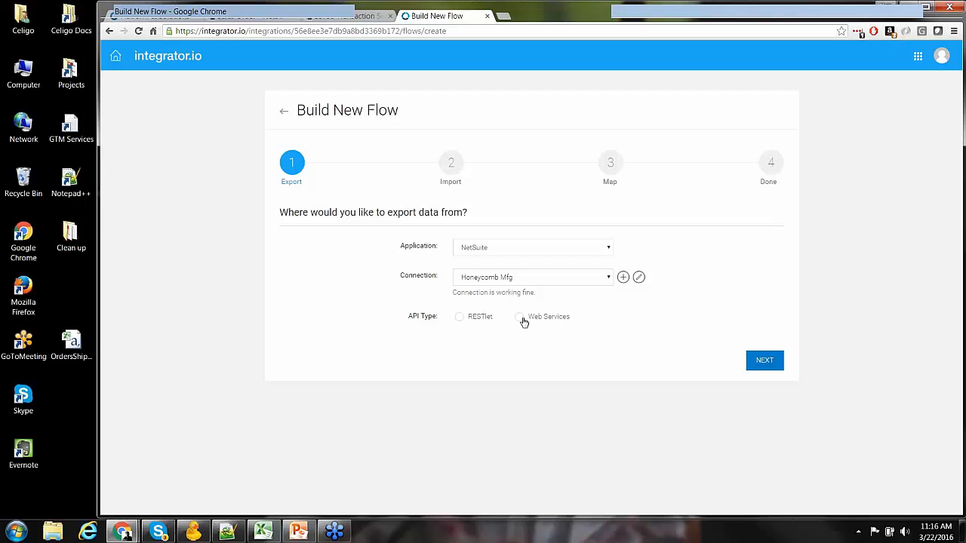
Set the export's API type to RESTlet and its execution type to Scheduled.
click(460, 318)
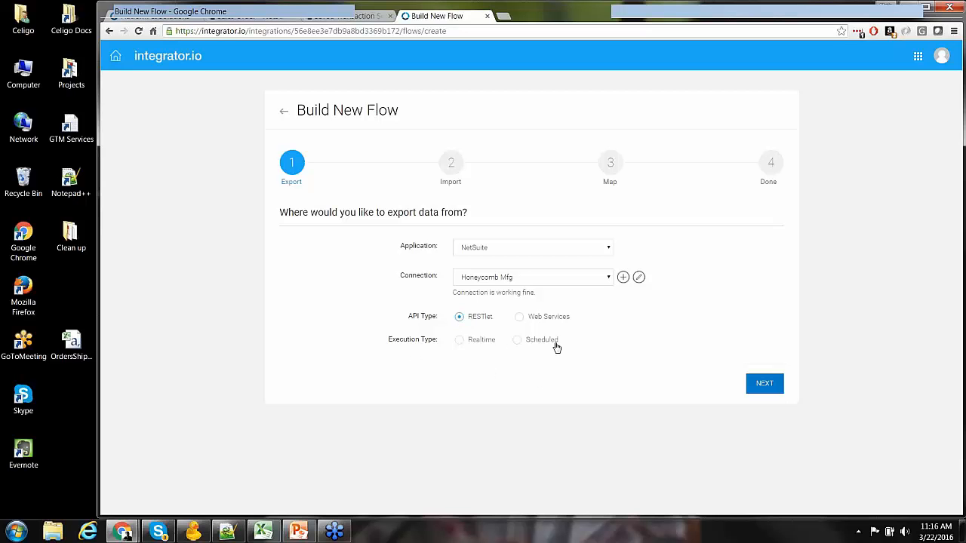
click(518, 341)
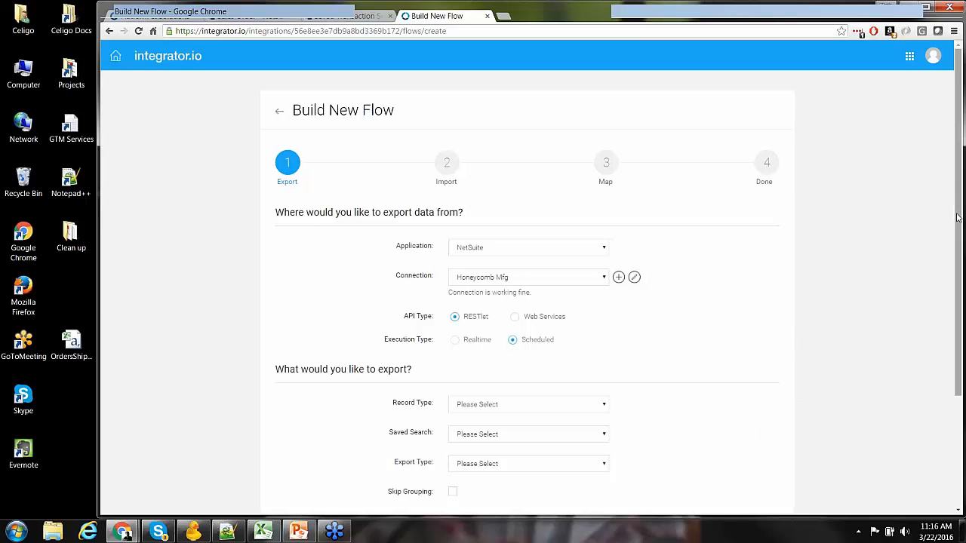
Set the record type of the NetSuite export to Sales Order.
drag(957, 217, 951, 307)
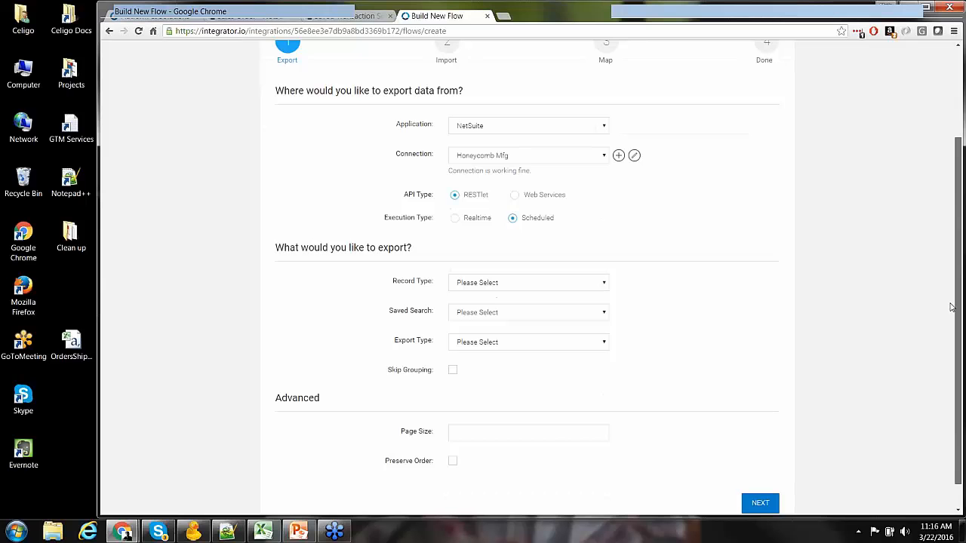
scroll(650, 279, down, 1)
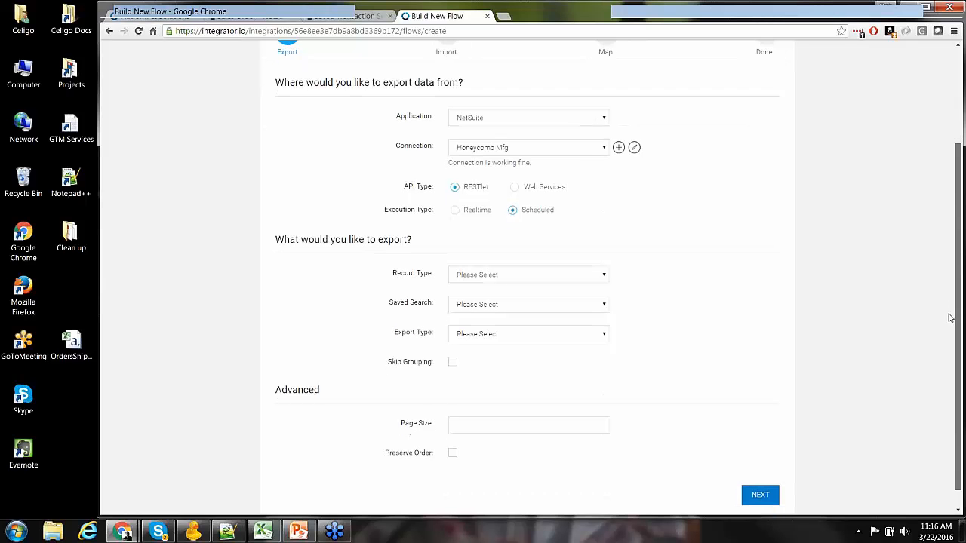
click(607, 262)
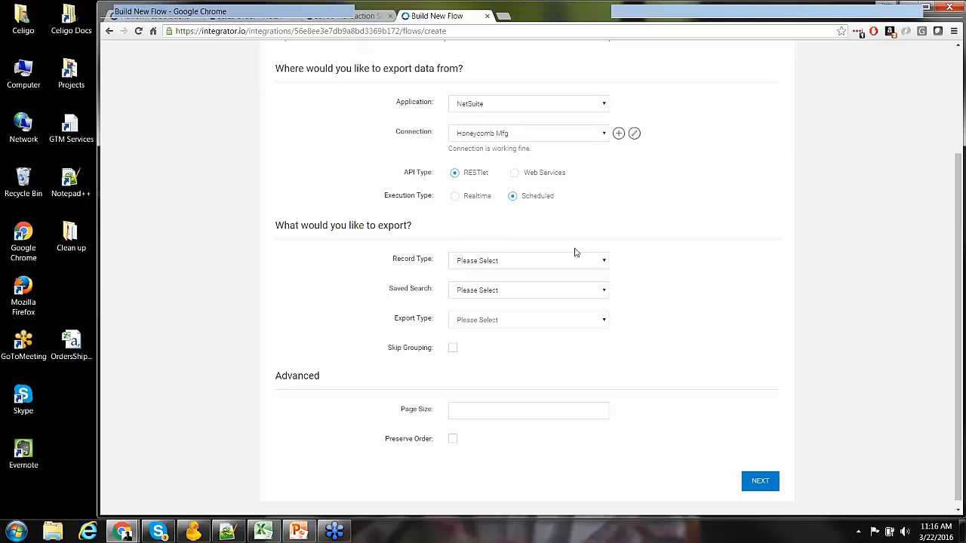
click(604, 261)
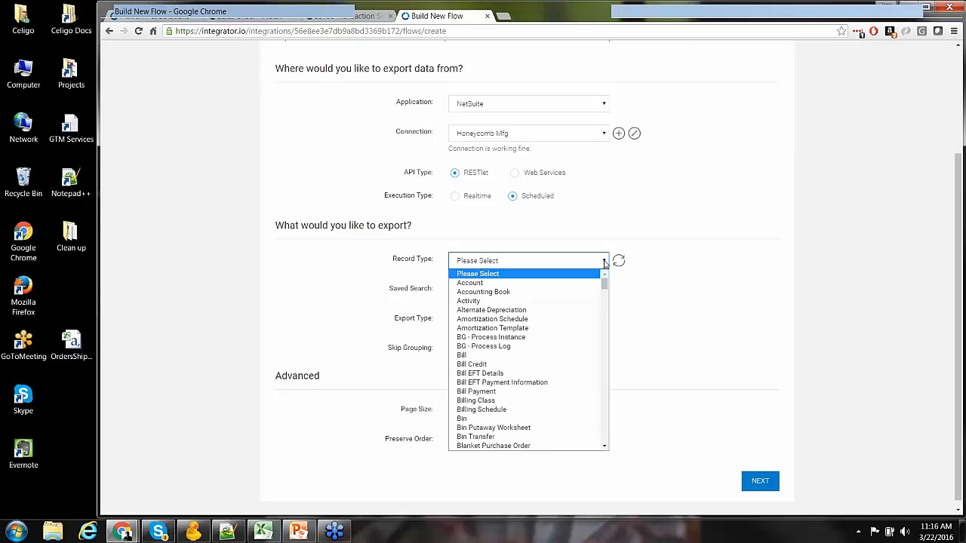
scroll(528, 317, down, 15)
click(526, 446)
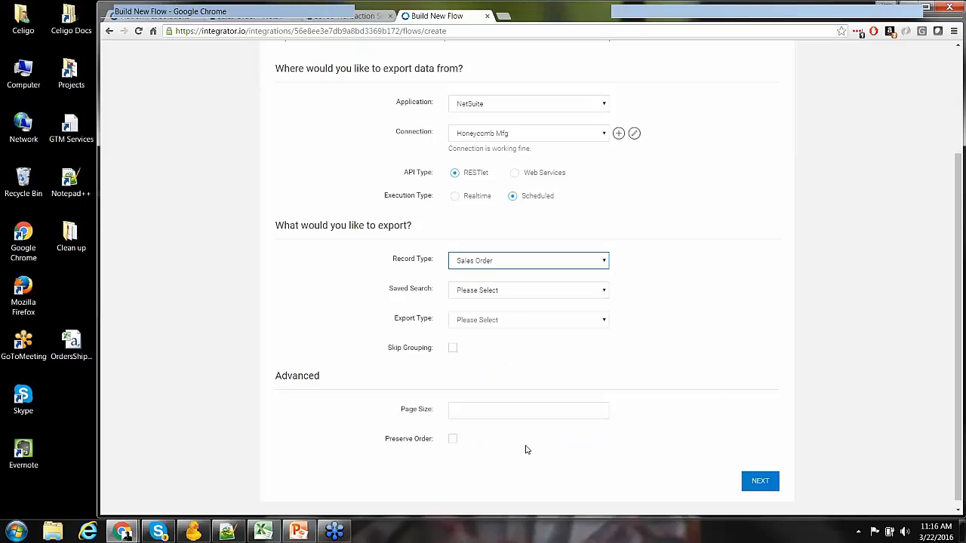
Use the 3PL Demo Sales Orders saved search as the source of the export.
click(602, 292)
click(601, 291)
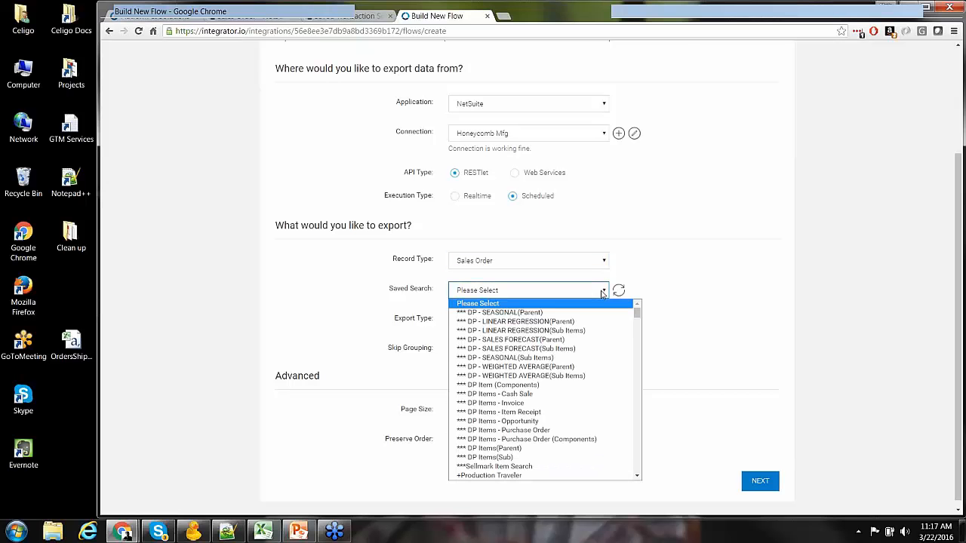
key(3)
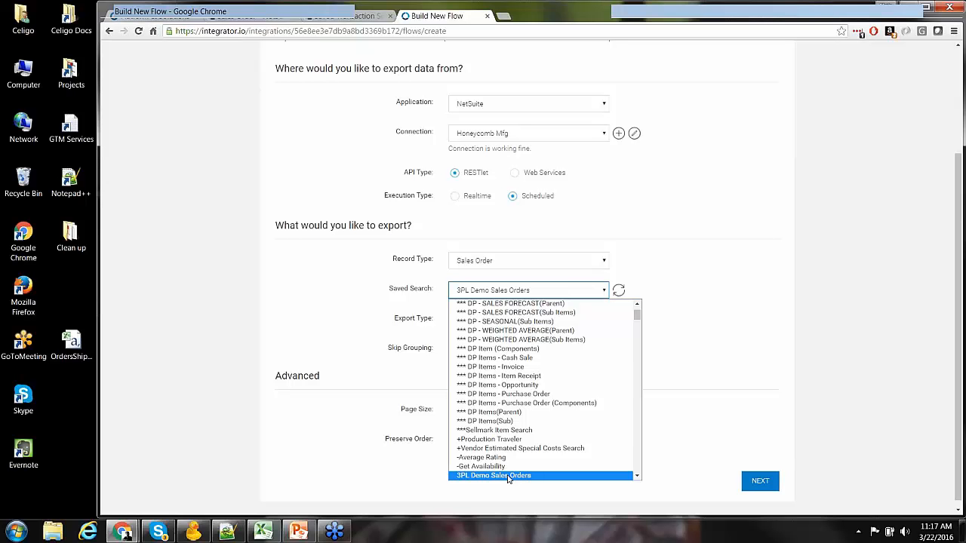
click(508, 478)
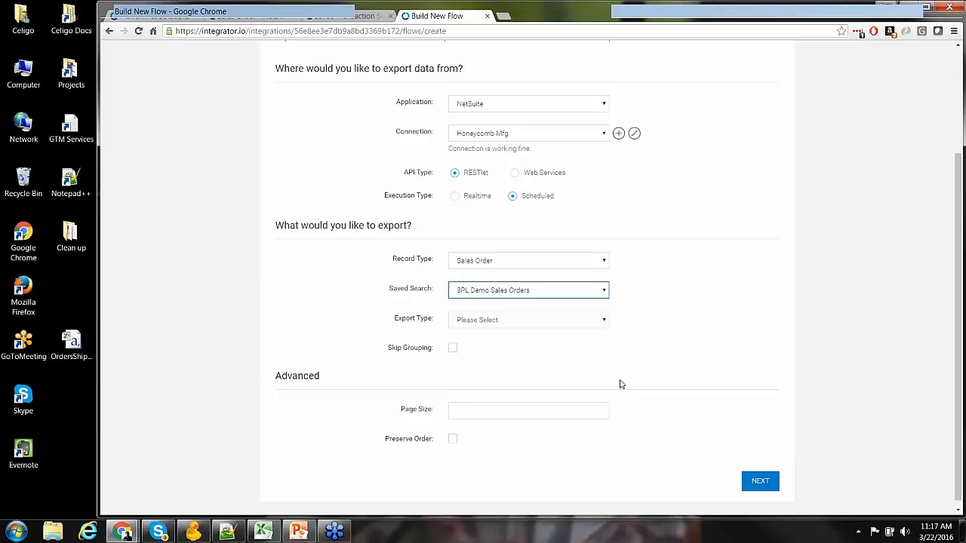
Set the export type to All and continue to the flow's import stage.
click(605, 324)
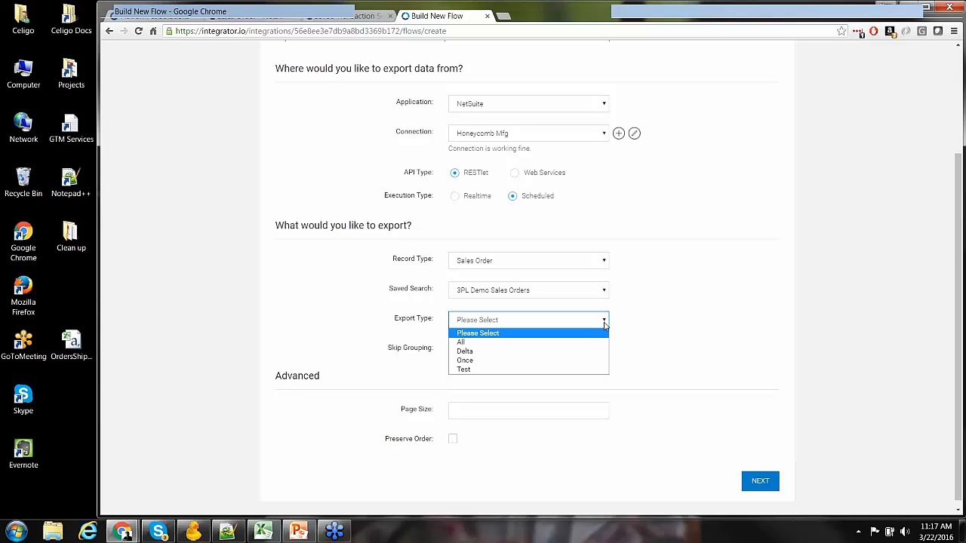
click(561, 341)
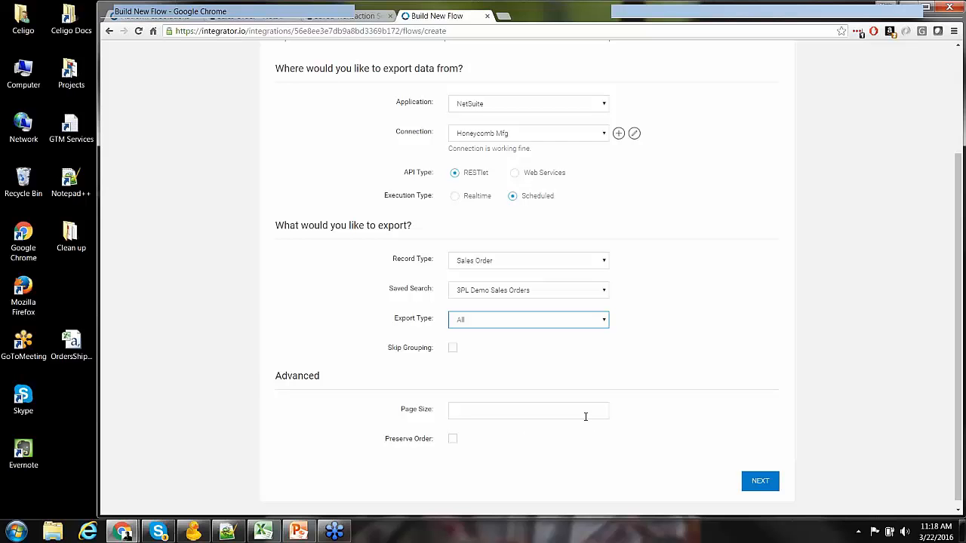
click(760, 483)
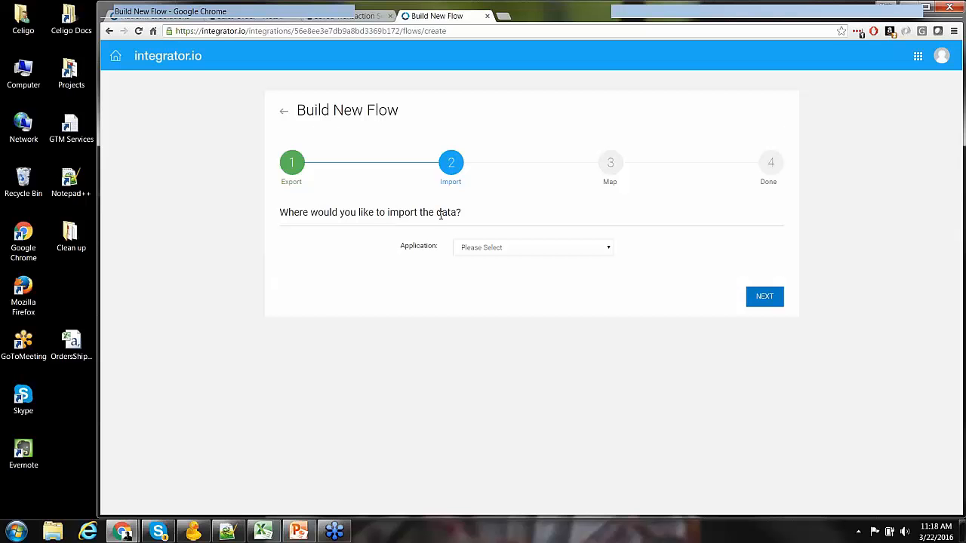
Set the import application to FTP/SFTP with the Celigo connection, and review that connection's settings without saving.
click(608, 250)
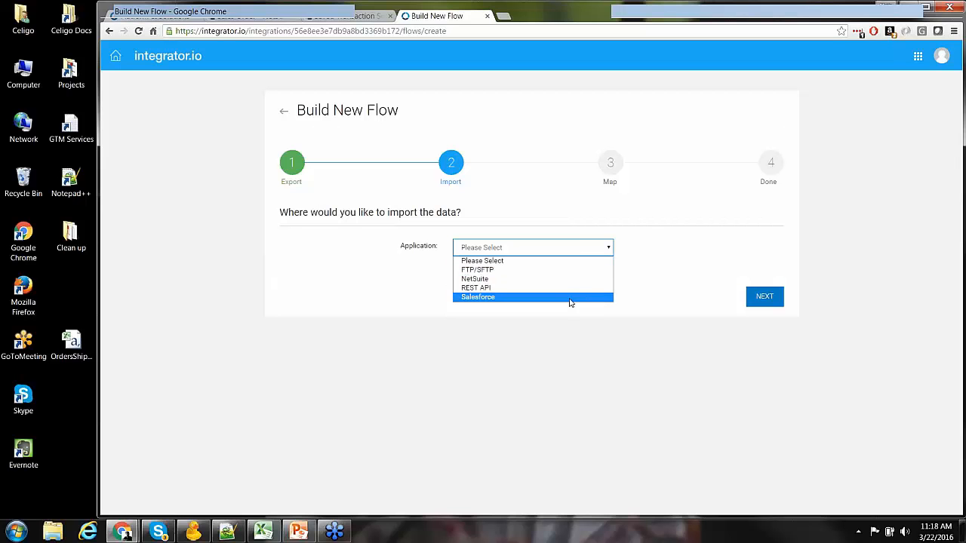
click(574, 270)
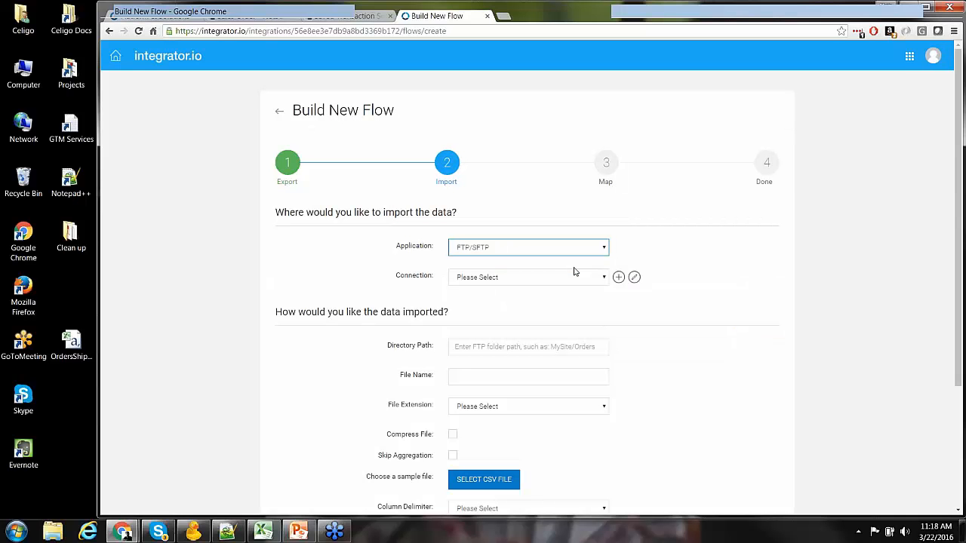
click(604, 279)
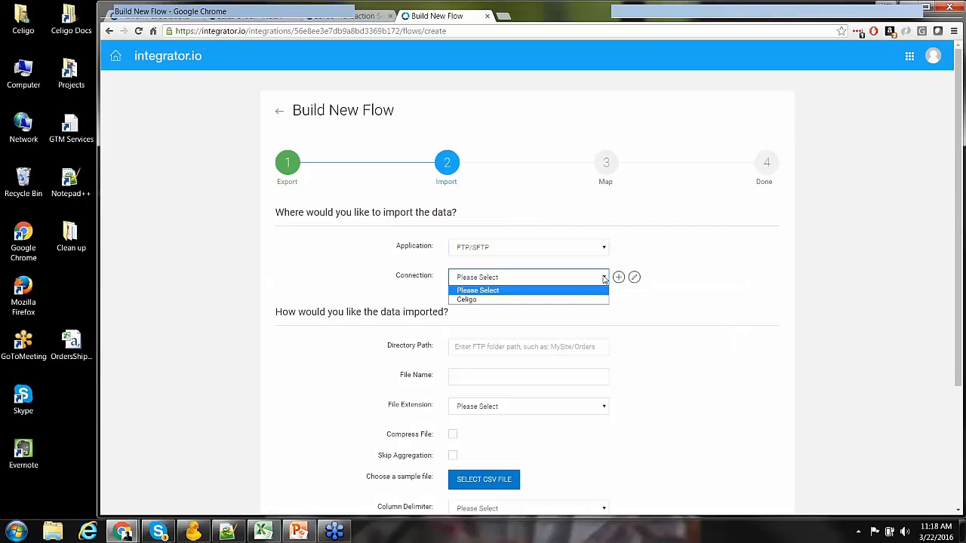
click(566, 301)
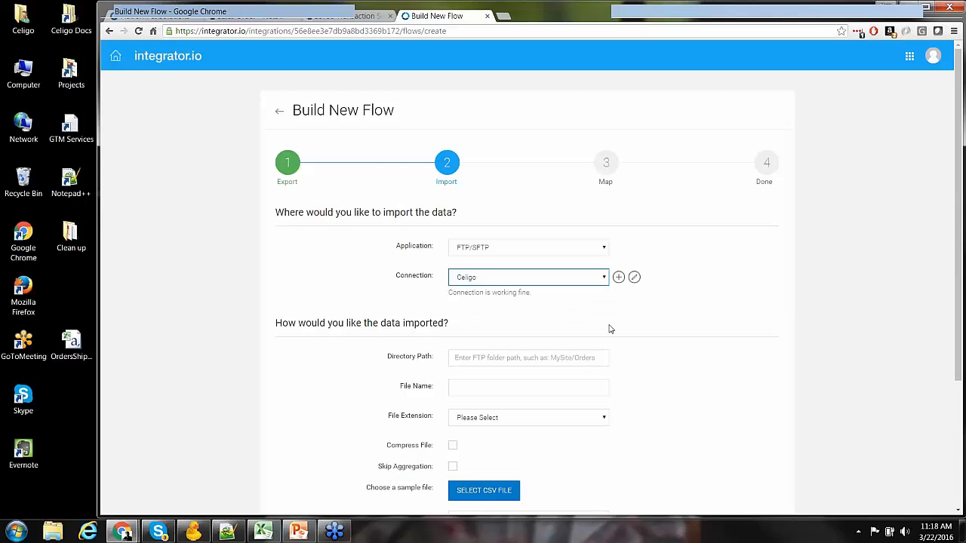
click(634, 278)
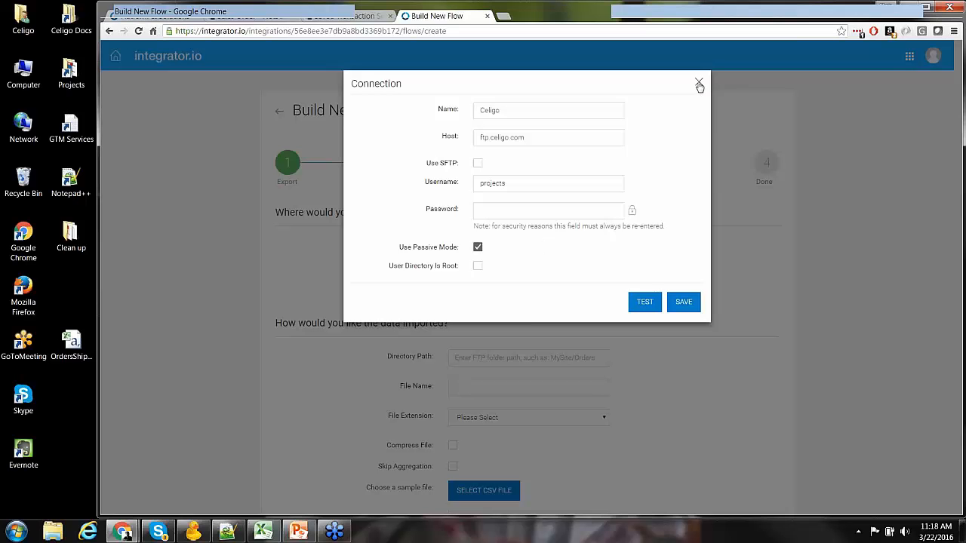
click(700, 85)
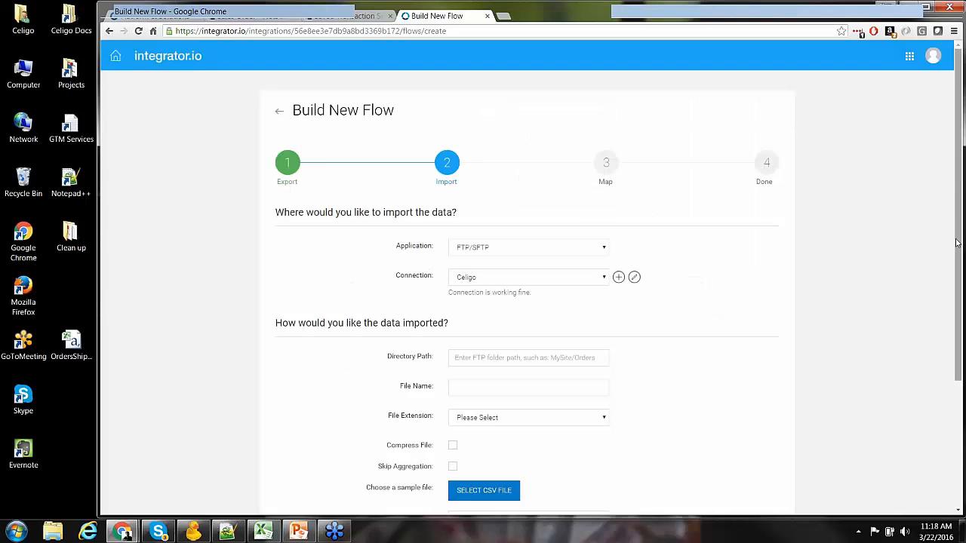
Set the FTP import's directory path to /3pl.
scroll(944, 296, down, 1)
scroll(944, 296, down, 1)
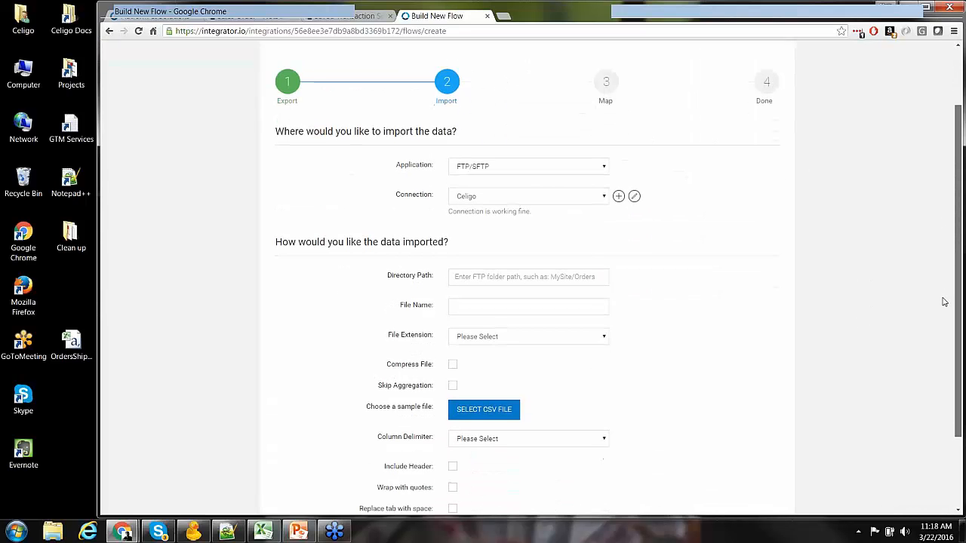
scroll(941, 317, down, 1)
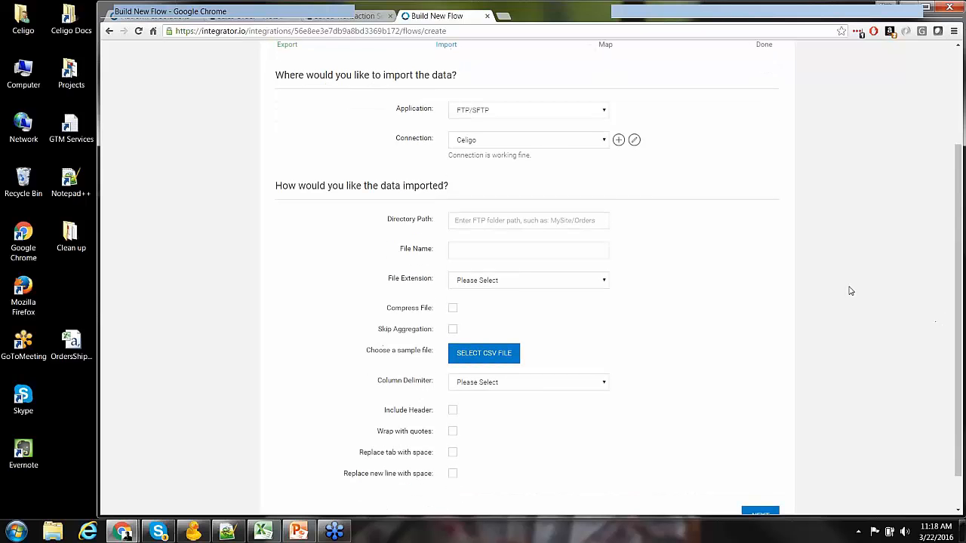
click(536, 223)
text(/3pl)
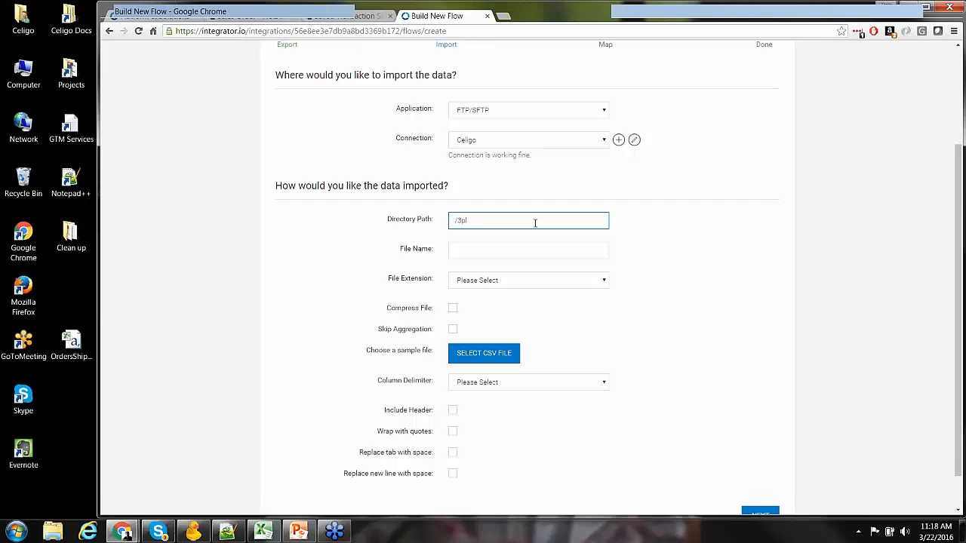
Name the import file OrderToFulfill{{timestamp(DDMMYYYY hhmmss)}}, adapting the suggested timestamp(DDMMYYYY hh-mm-ss) expression by removing its dashes.
click(581, 256)
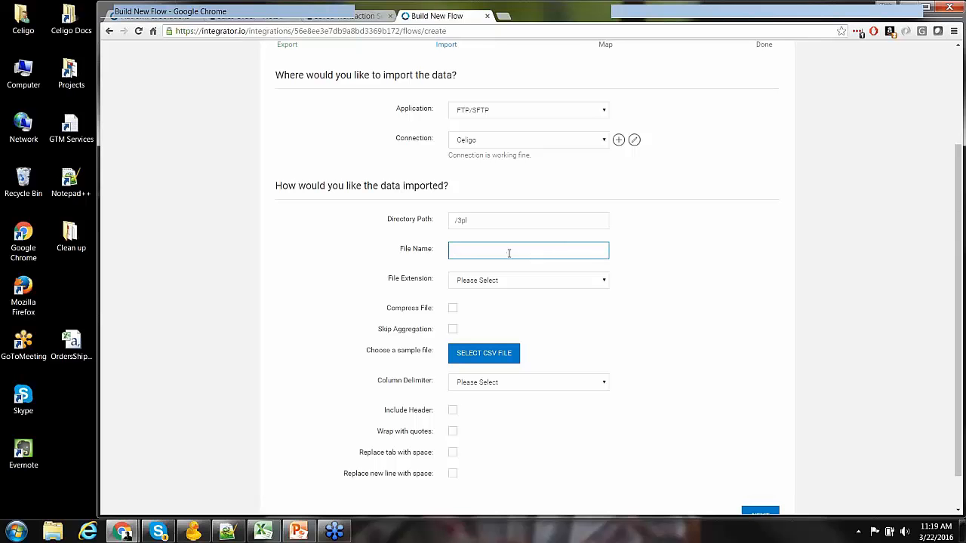
text(OrderToFulfill)
text({{)
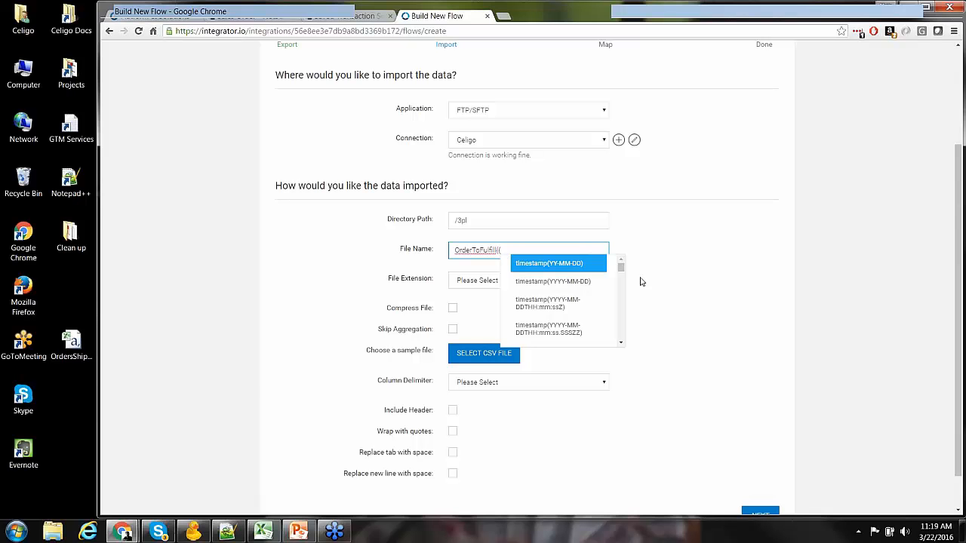
drag(622, 265, 622, 313)
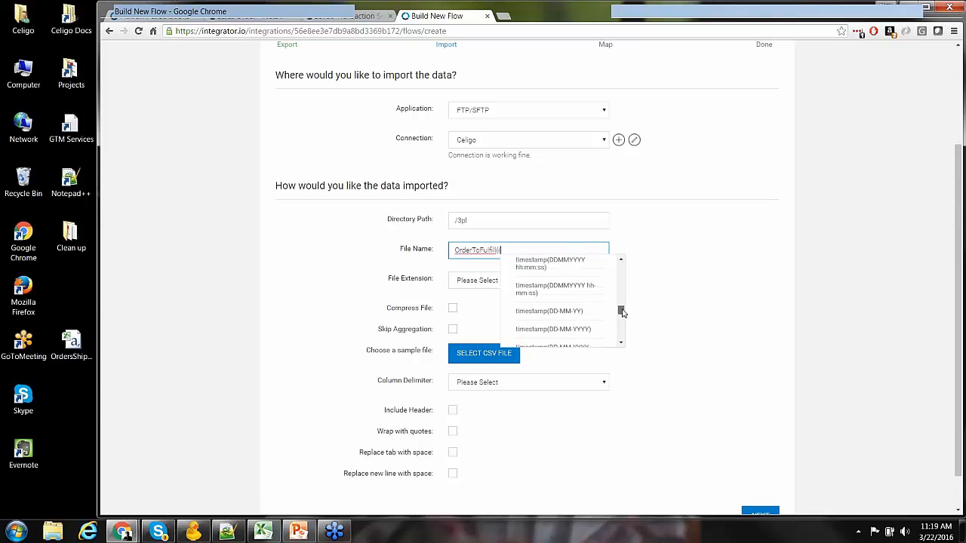
click(550, 288)
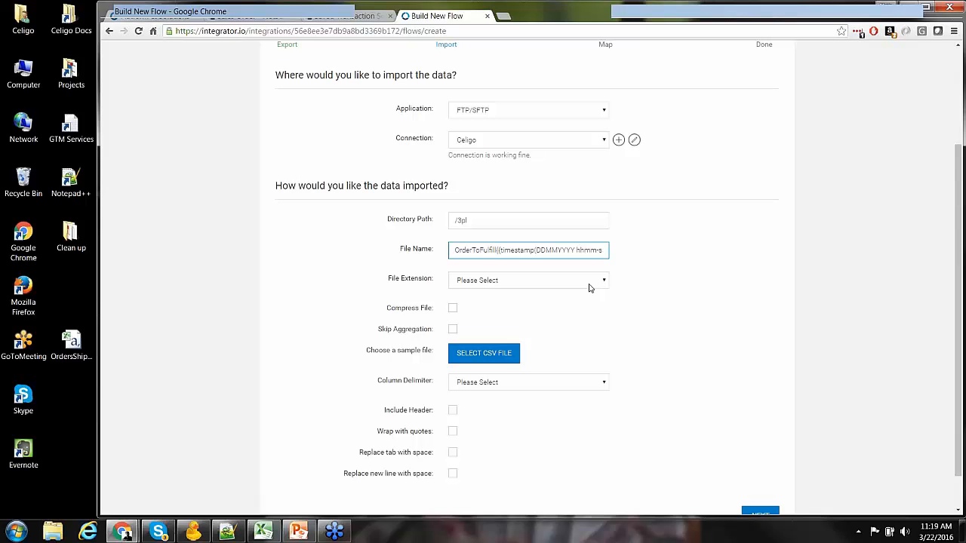
key(BackSpace)
key(End)
text()}})
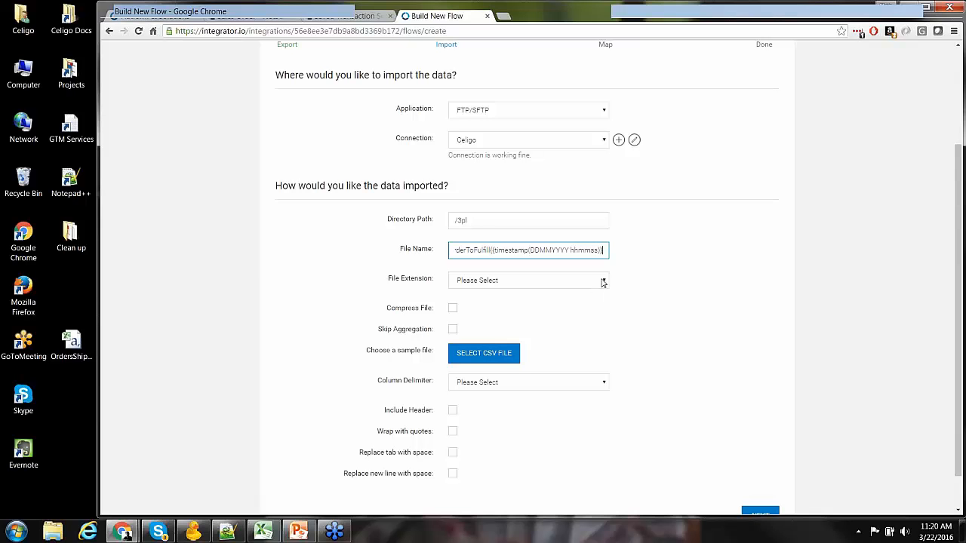
Set the import file's extension to .csv and its column delimiter to Comma.
click(603, 282)
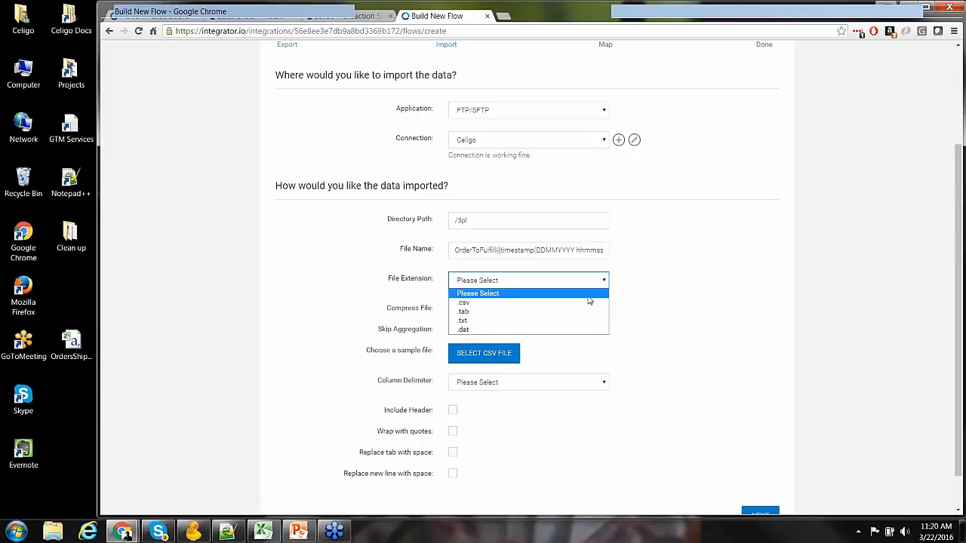
click(581, 306)
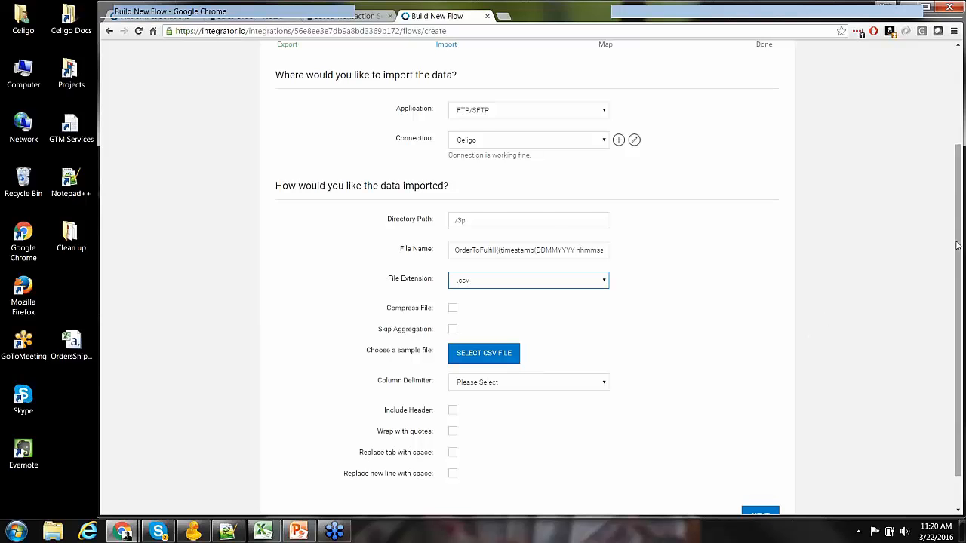
drag(957, 246, 957, 277)
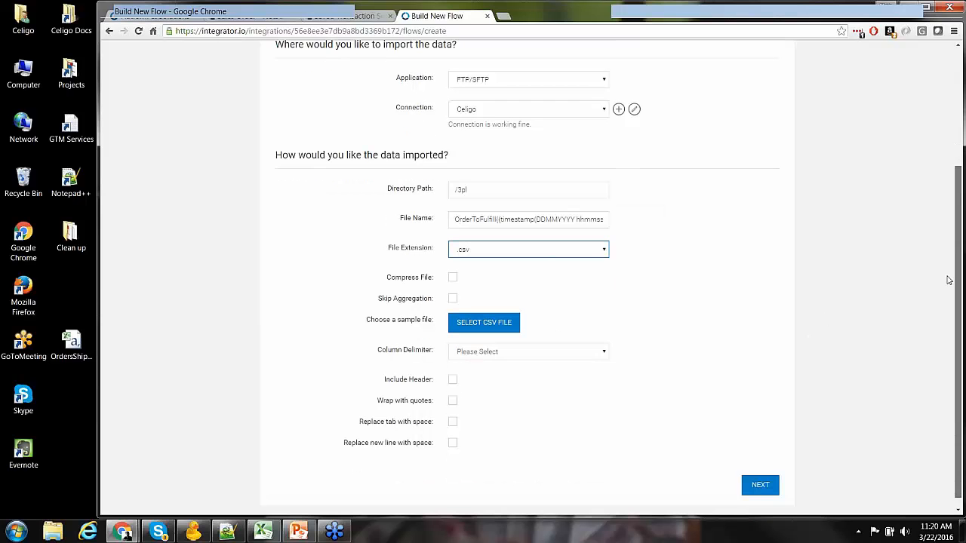
click(602, 342)
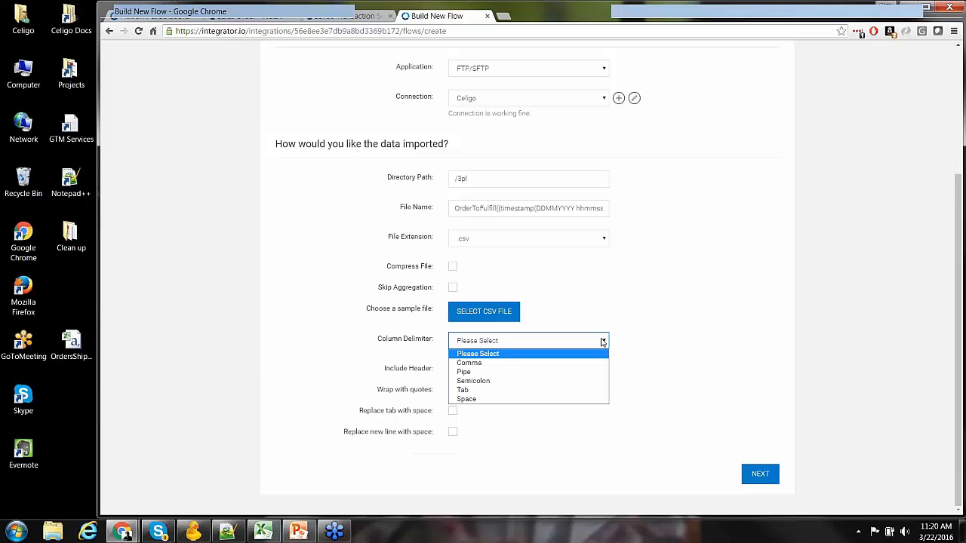
click(571, 363)
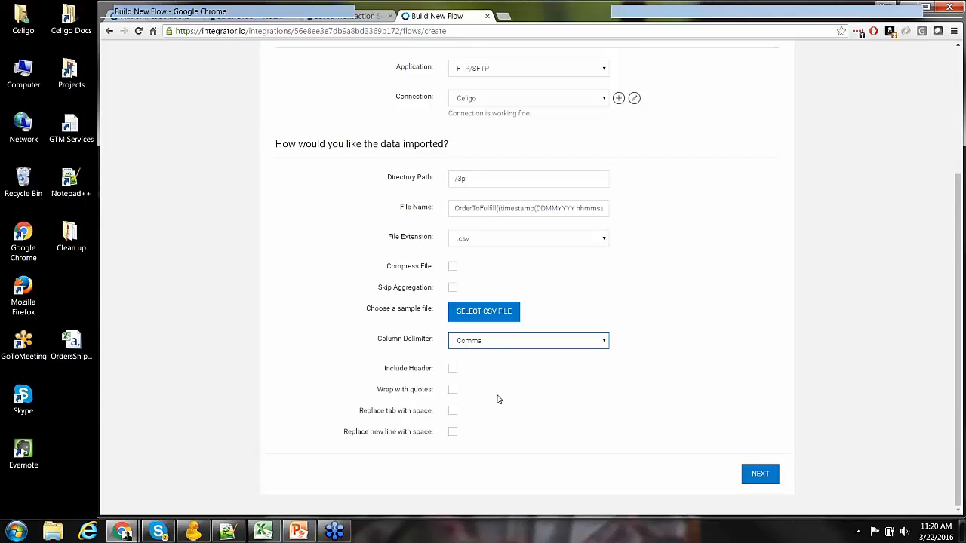
Include a header in the import file and continue to the flow's mapping stage.
click(454, 370)
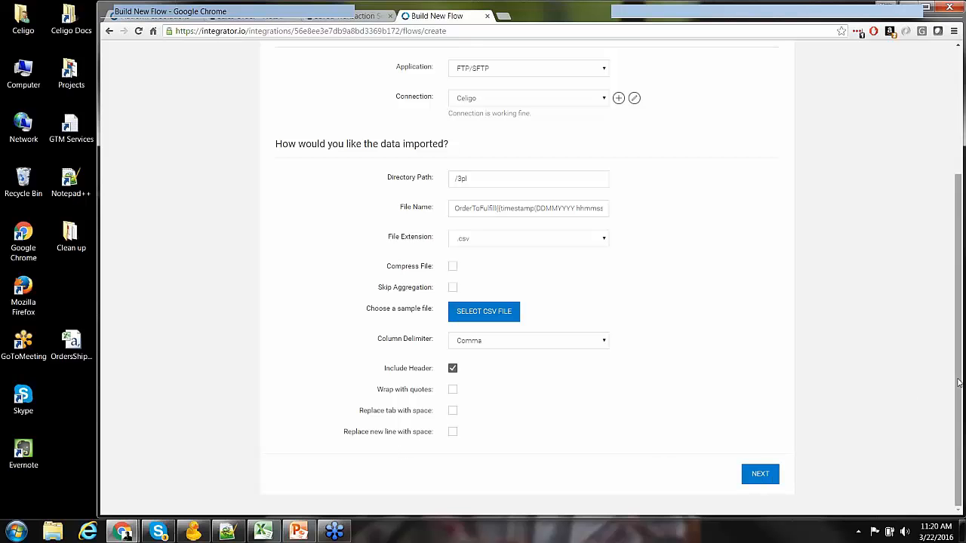
drag(959, 381, 943, 422)
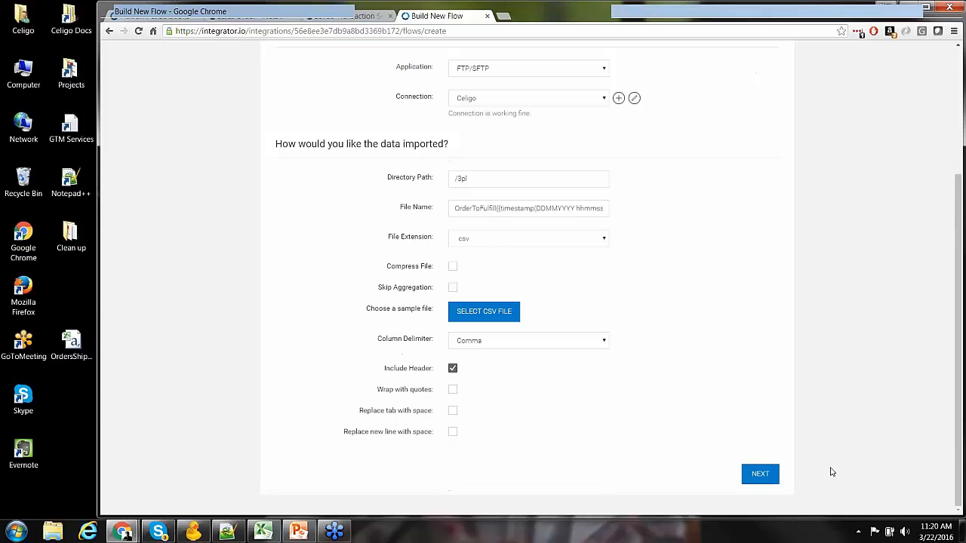
click(759, 476)
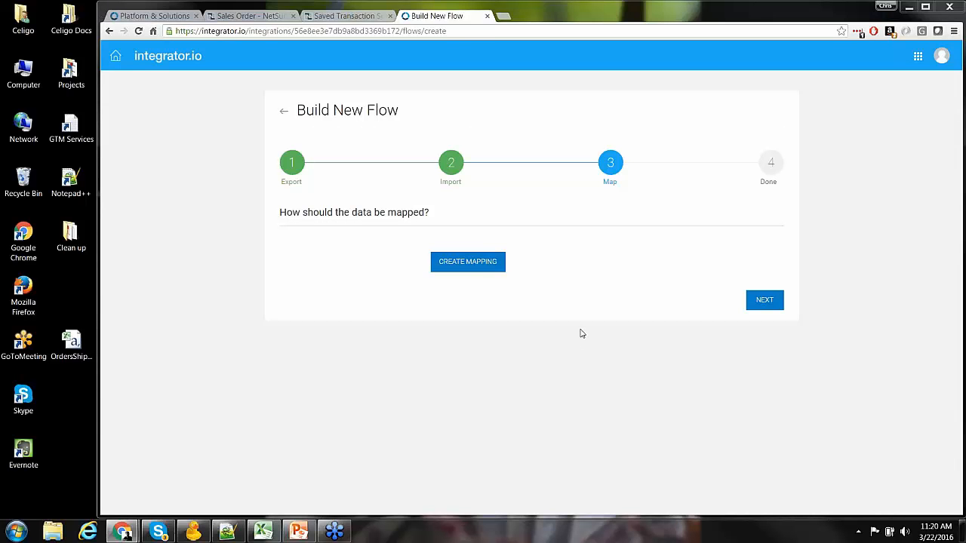
Create the flow's field mapping and map the NetSuite Document Number to the FTP import field Order.
click(479, 270)
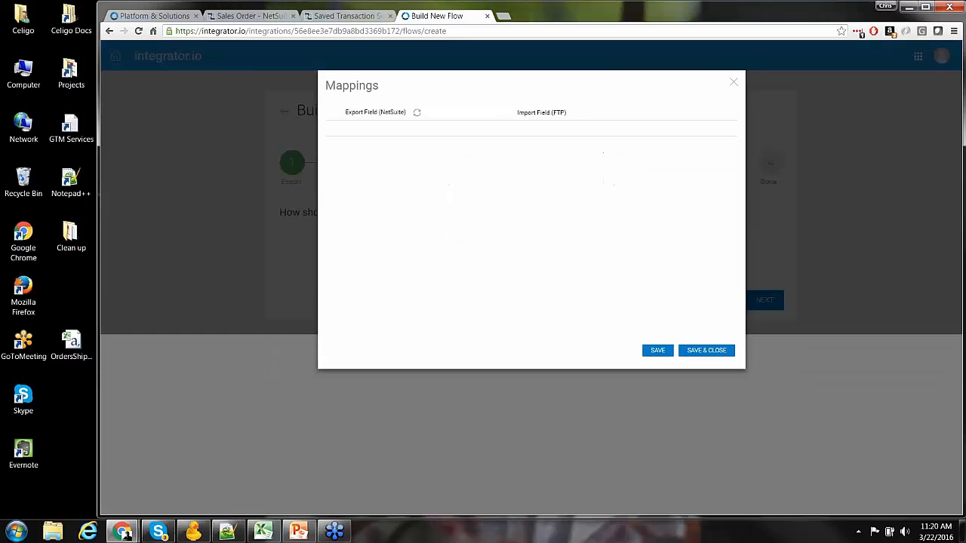
click(422, 129)
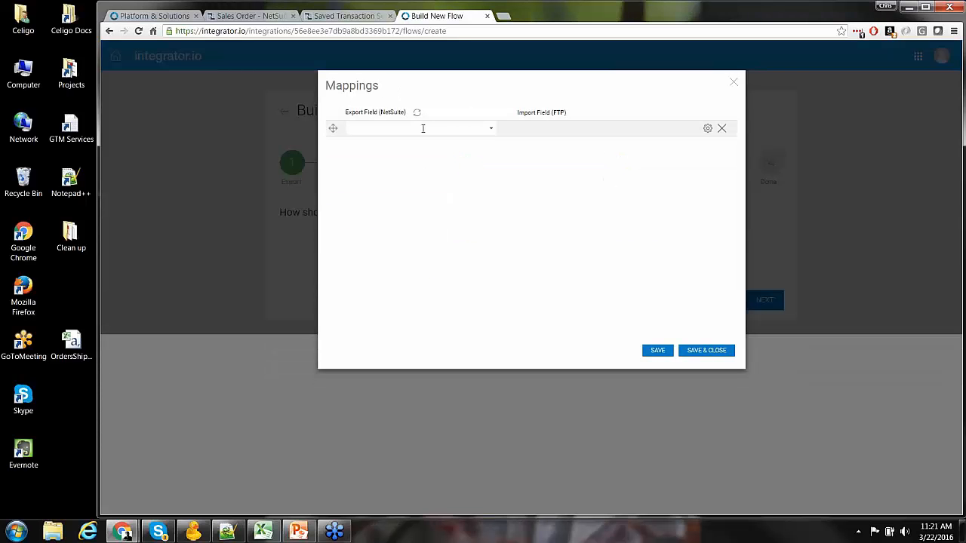
click(491, 129)
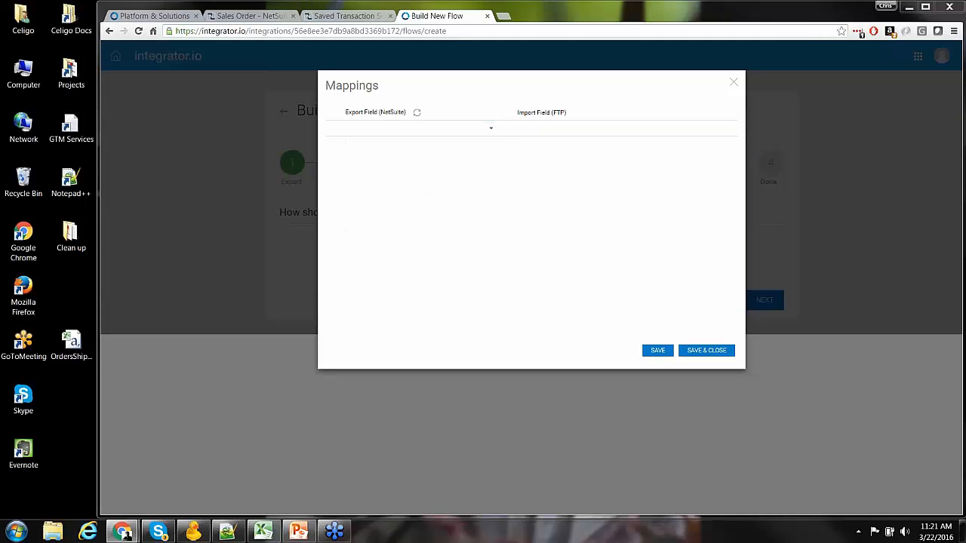
click(489, 134)
click(420, 159)
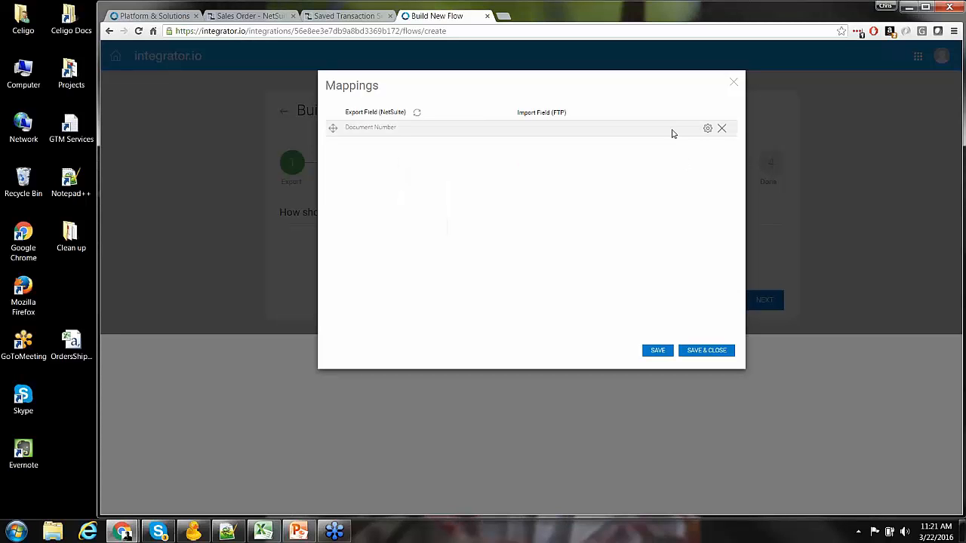
click(595, 131)
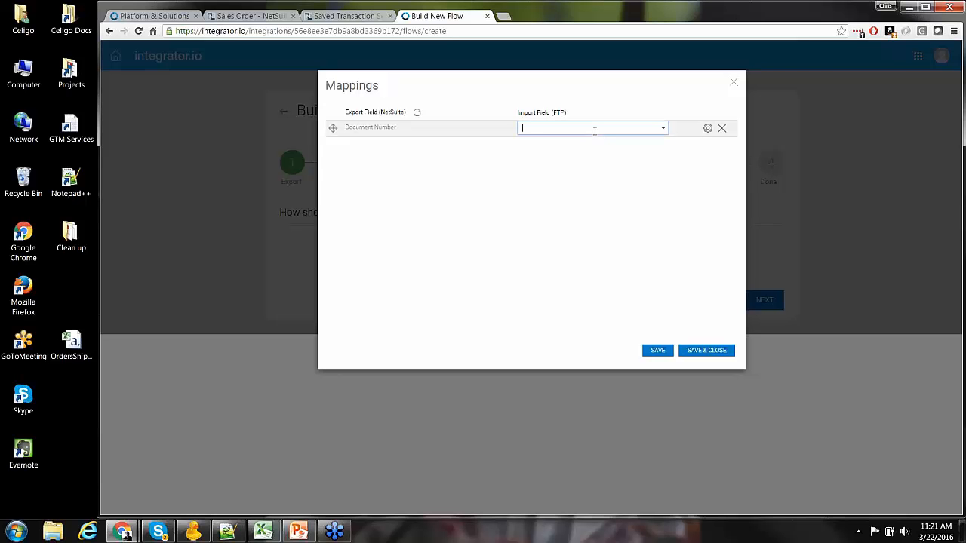
text(Order)
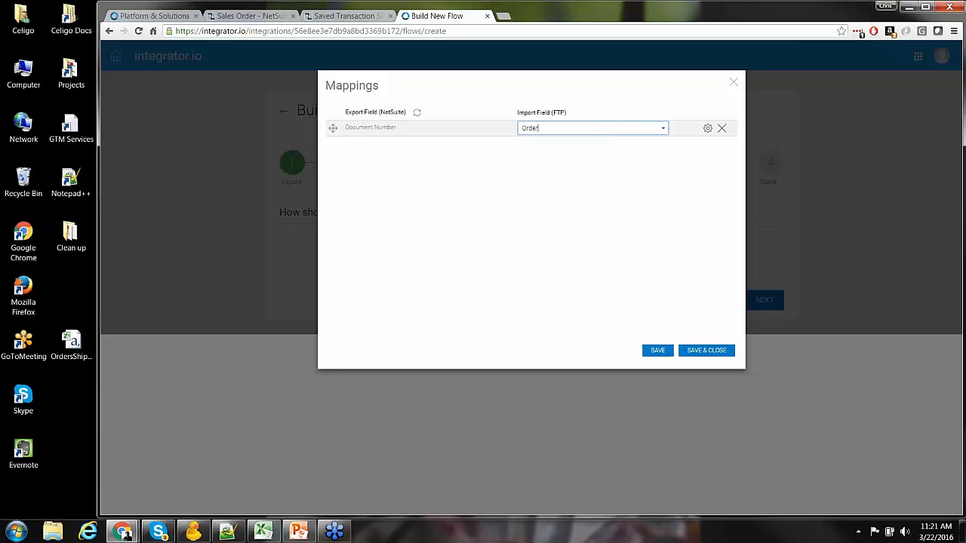
Add a second mapping from the NetSuite Date field to the FTP import field Date.
click(420, 148)
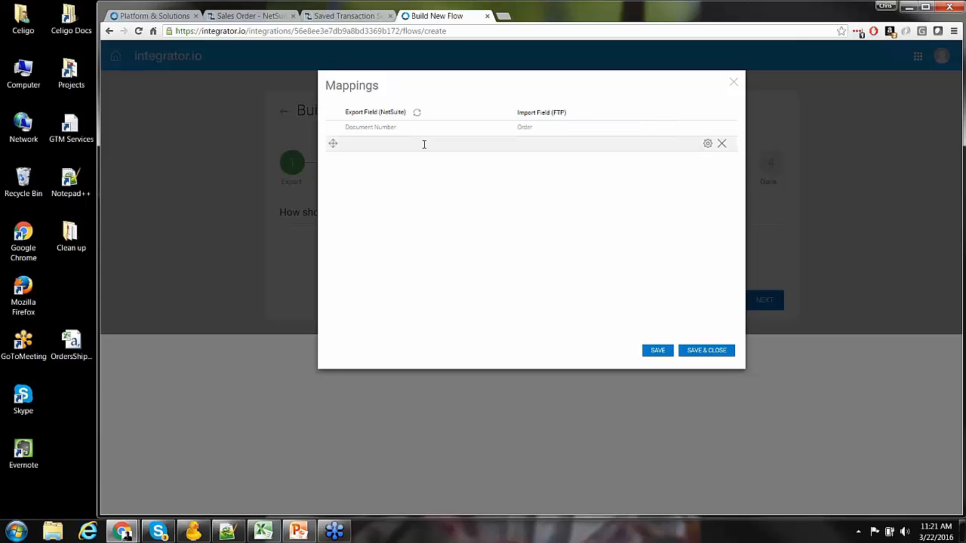
click(490, 145)
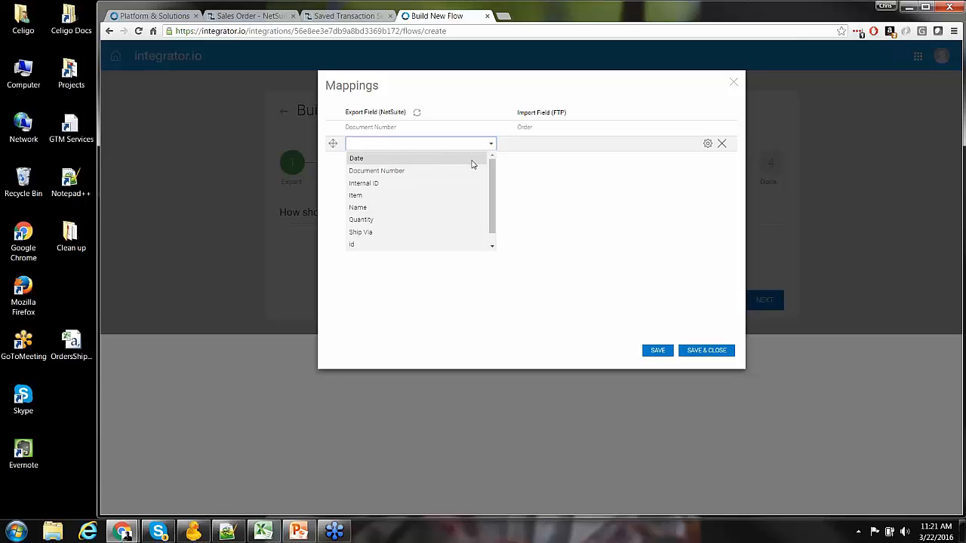
click(471, 162)
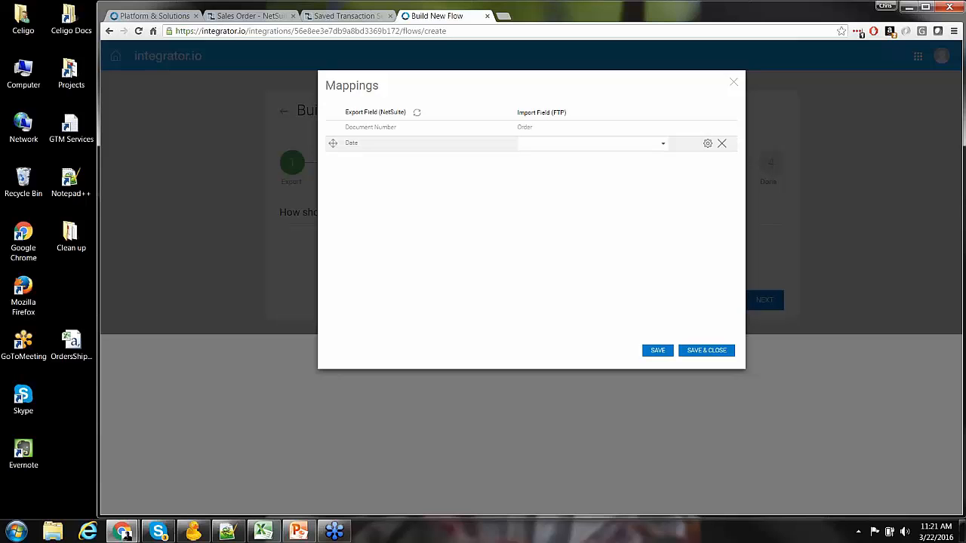
click(577, 144)
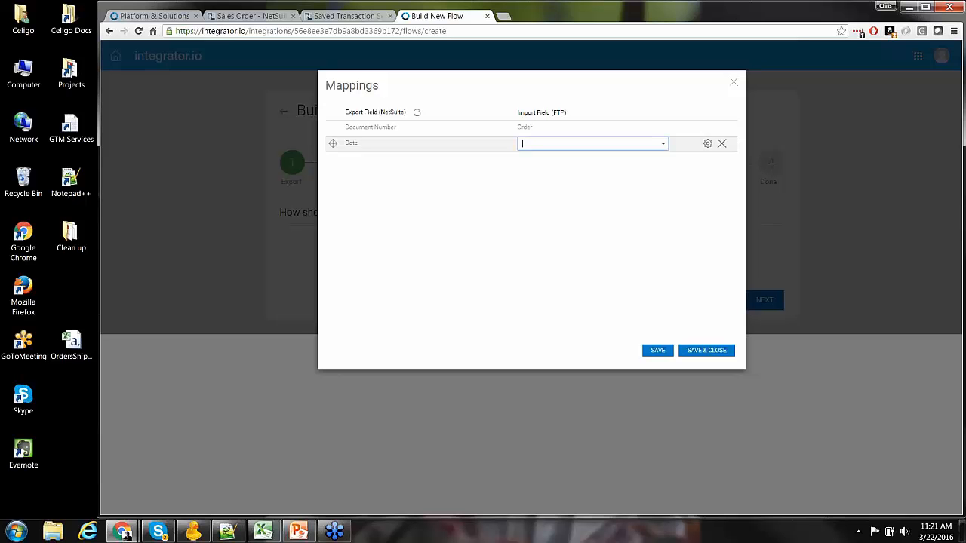
text(Date)
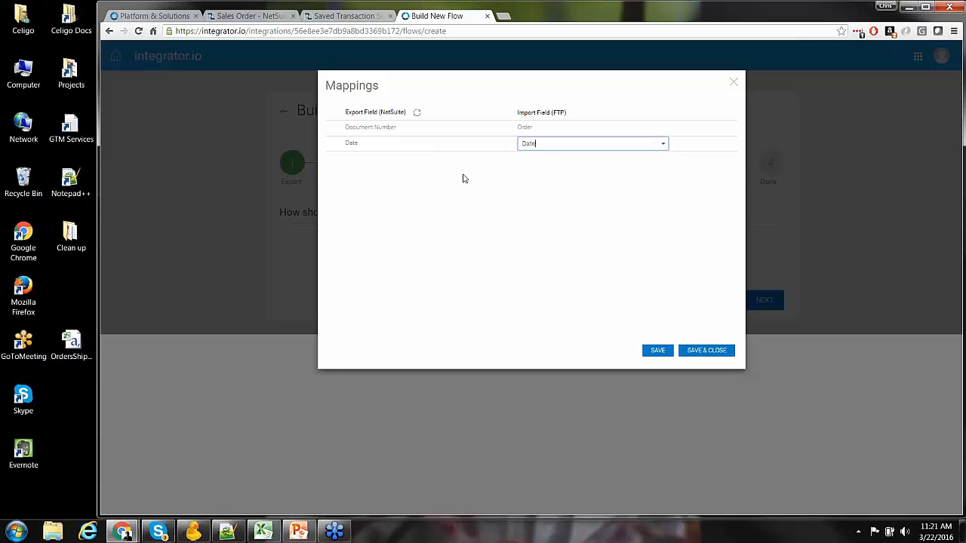
Add a third mapping from the NetSuite Name field to the FTP import field Customer.
click(416, 167)
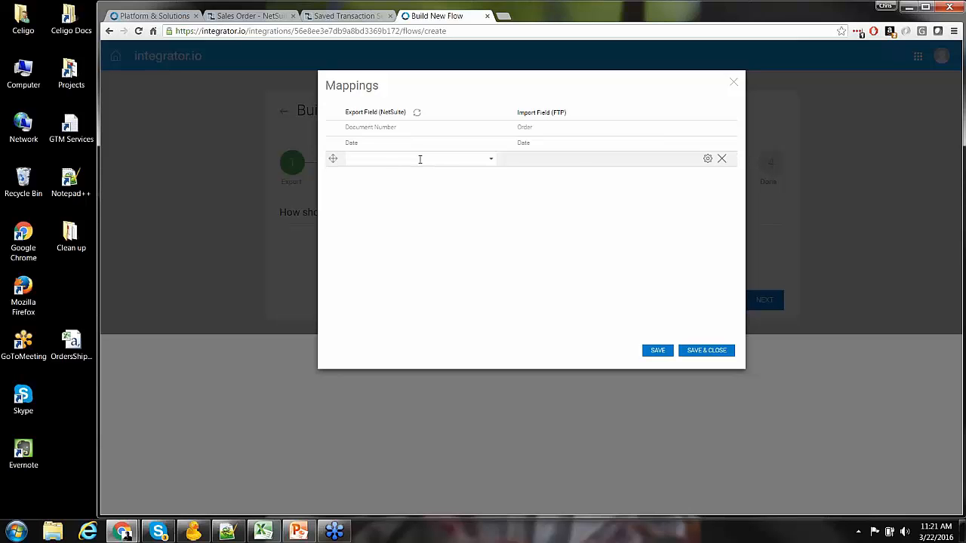
click(491, 159)
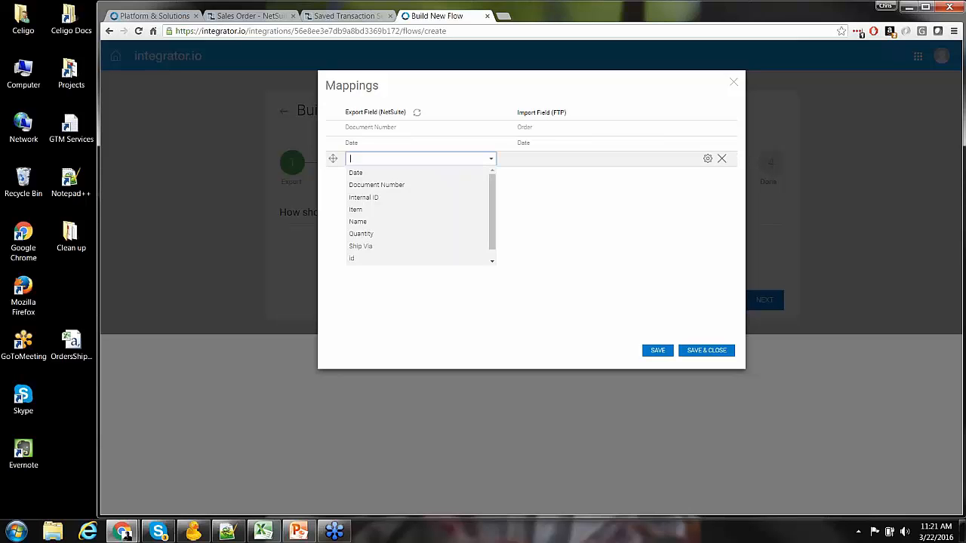
click(455, 224)
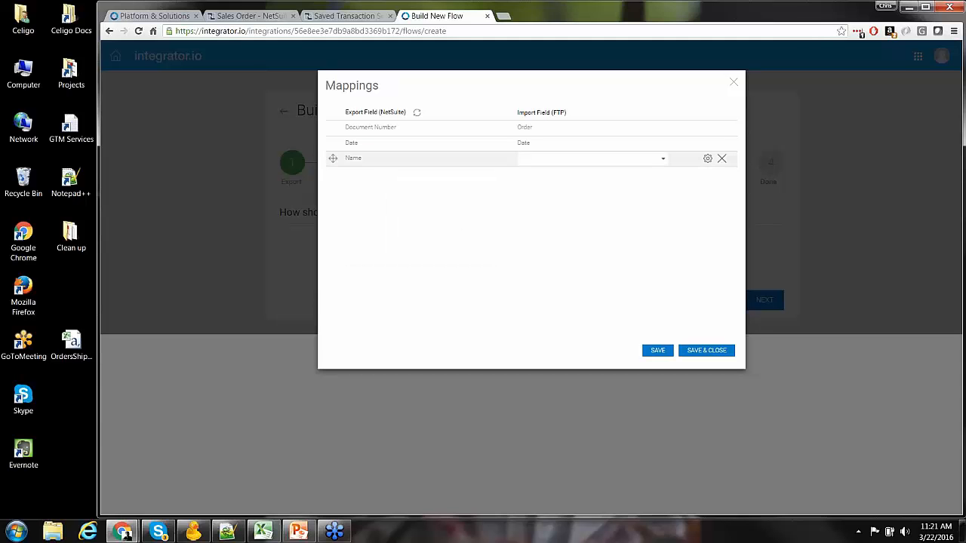
click(598, 157)
text(Customer)
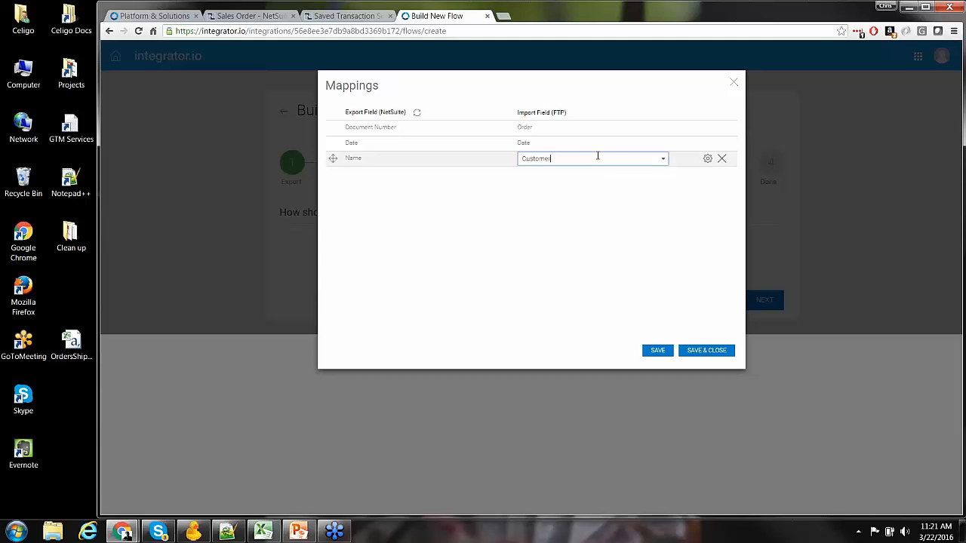
Add a fourth mapping from the NetSuite Ship Via field to the FTP import field Ship Method.
click(445, 178)
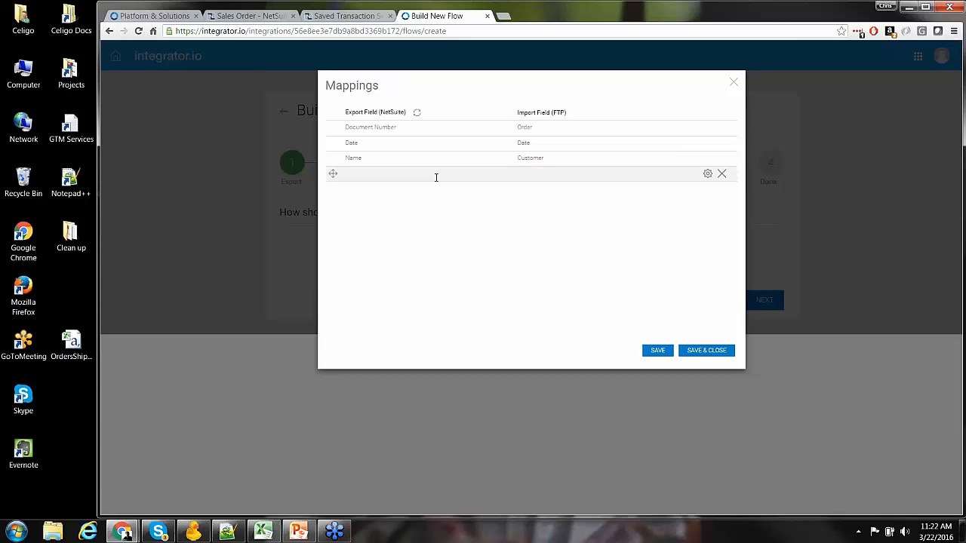
click(490, 176)
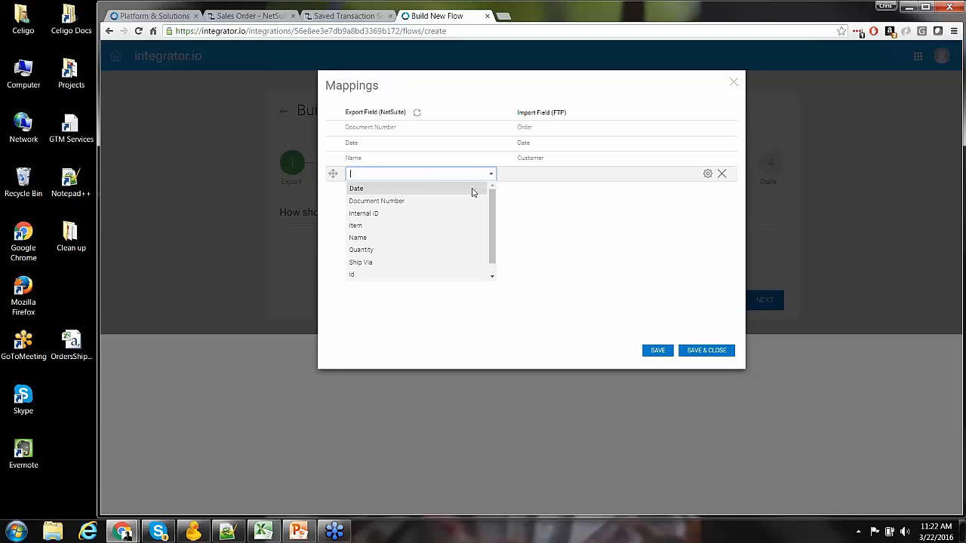
click(380, 263)
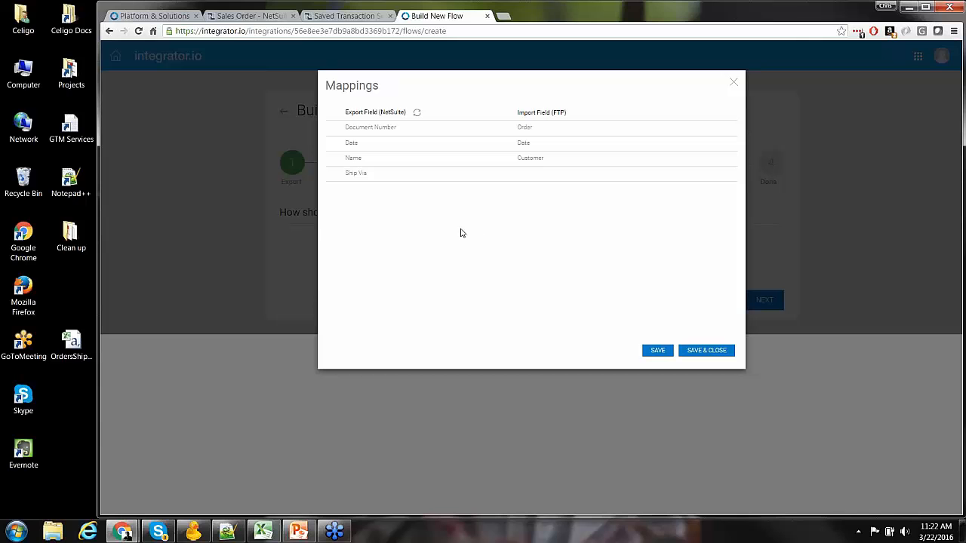
click(575, 177)
click(581, 175)
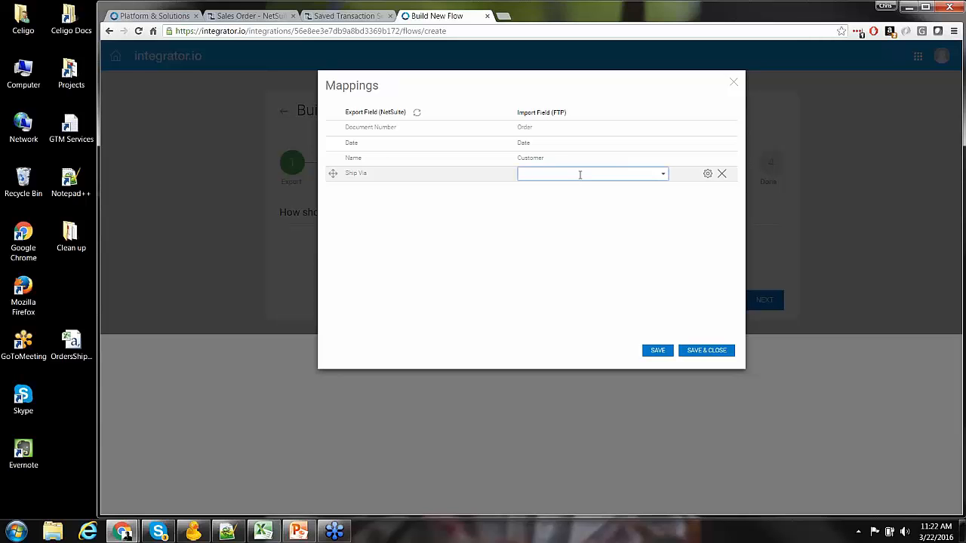
text(Ship Method)
Set the data type to String in the settings of the Ship Via mapping.
click(708, 175)
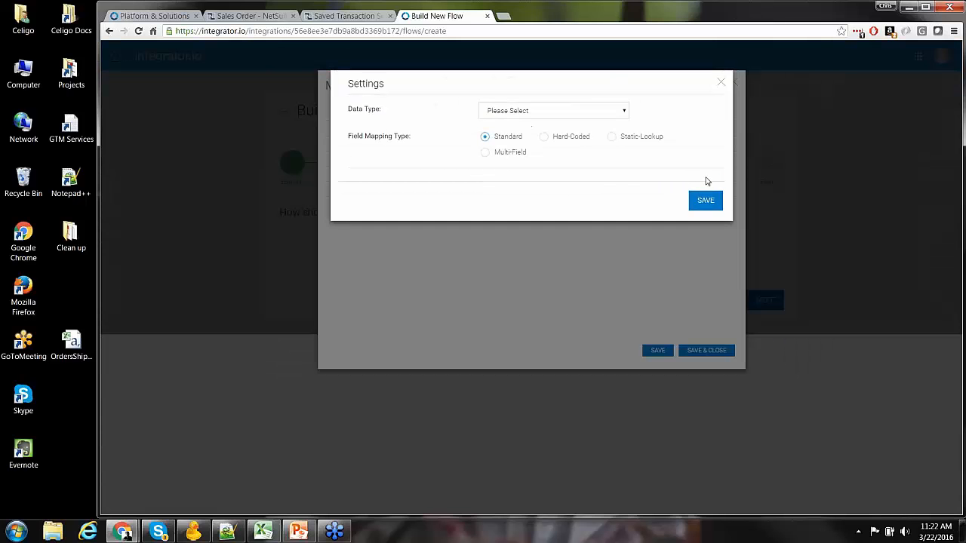
click(624, 111)
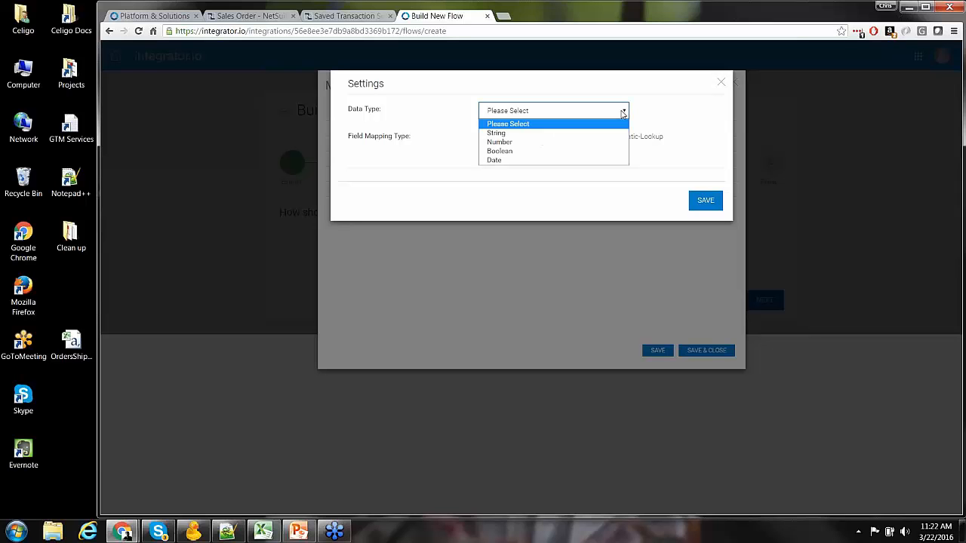
click(587, 133)
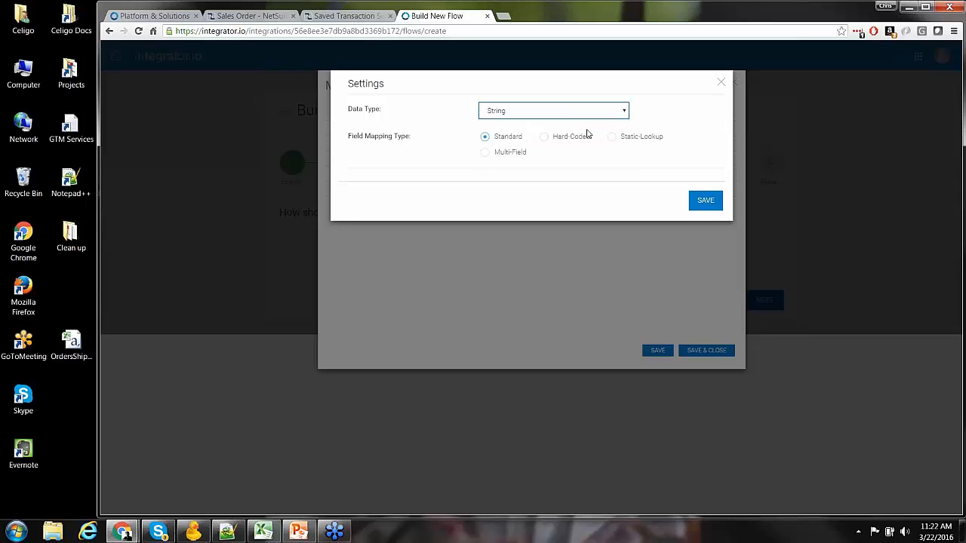
click(547, 136)
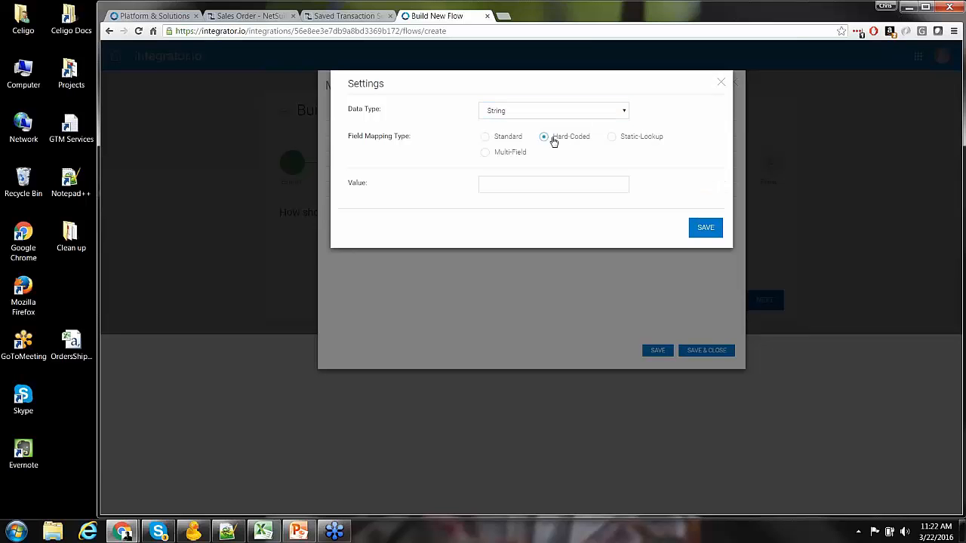
click(613, 139)
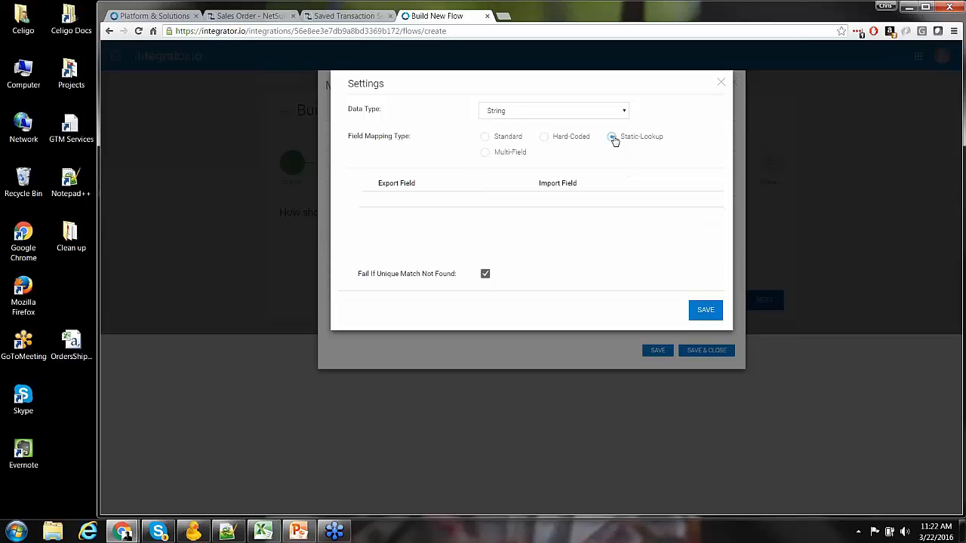
click(486, 154)
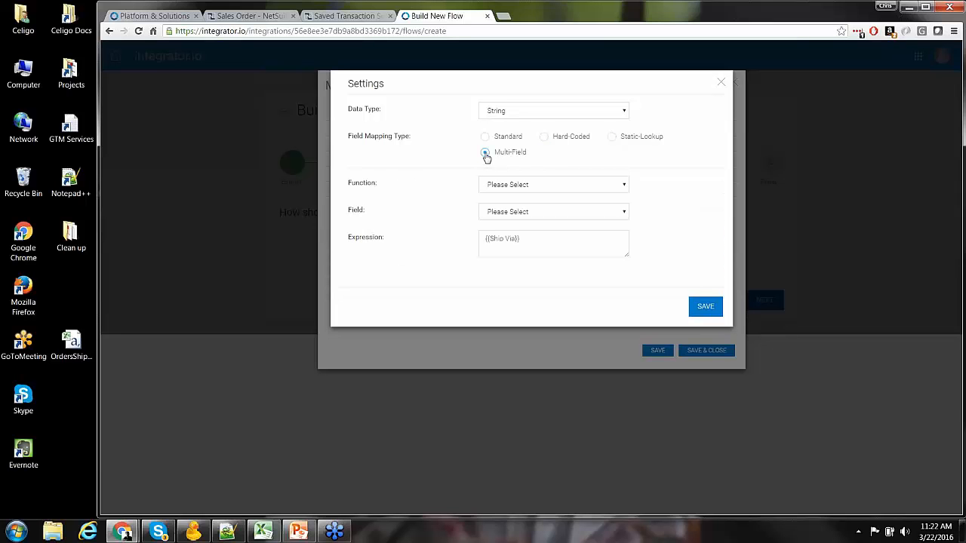
Make the Ship Via mapping a Static-Lookup and translate the export value UPS Ground to UPS01.
click(612, 140)
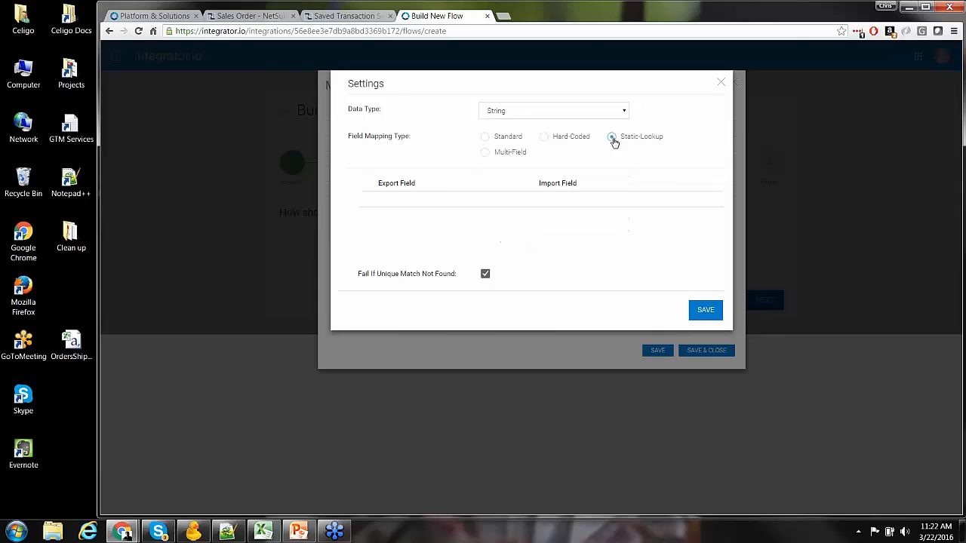
click(443, 195)
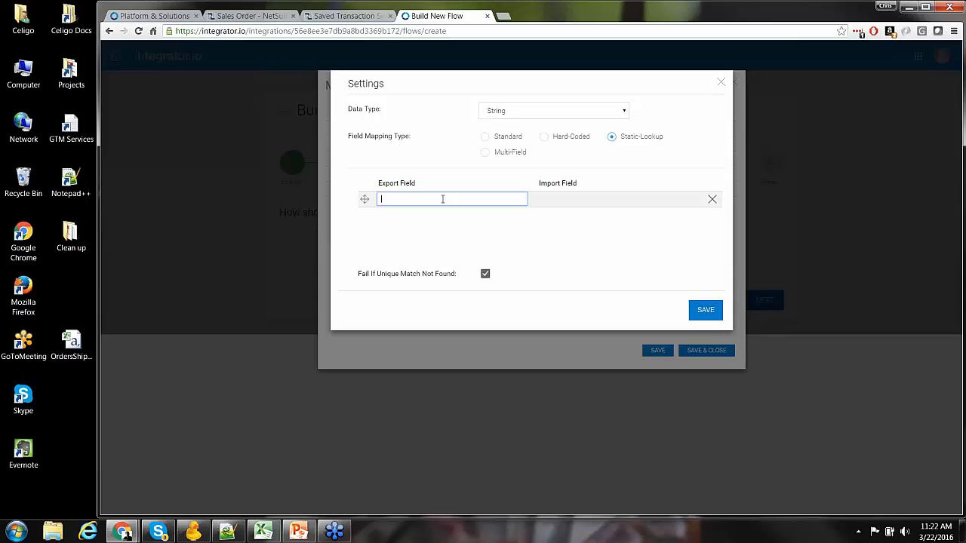
text(UPS Ground)
key(Tab)
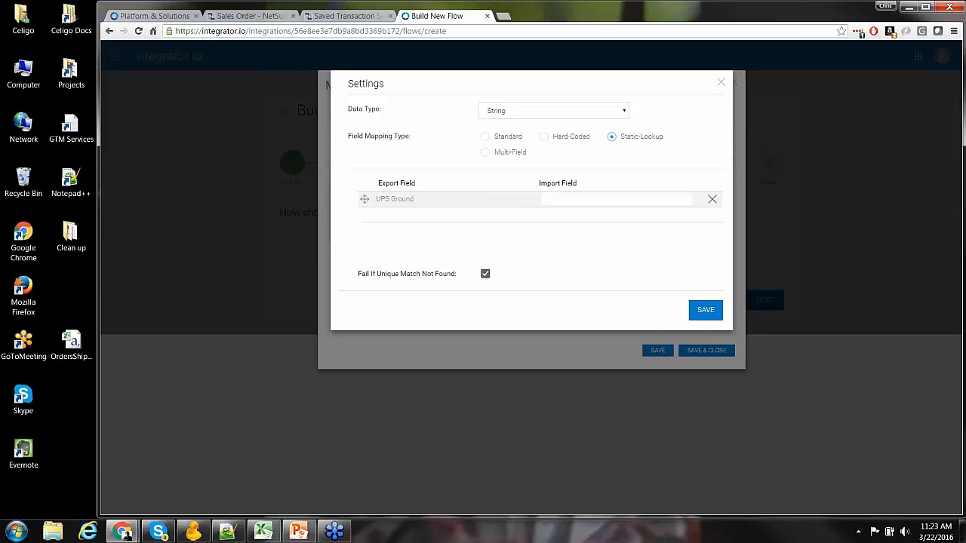
click(636, 199)
text(UPS01)
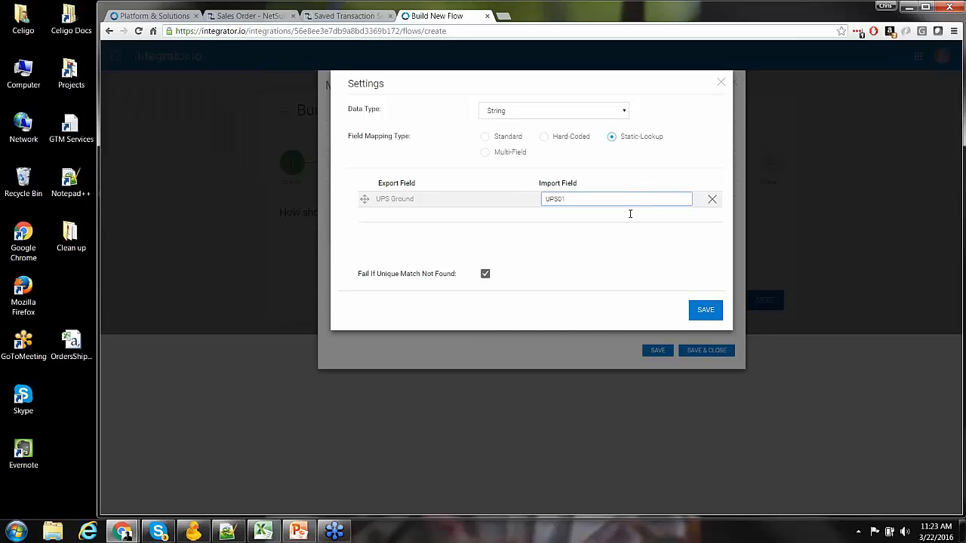
Add a lookup entry translating FEDX Ground to FEDX01 and save the Ship Via mapping's settings.
click(478, 216)
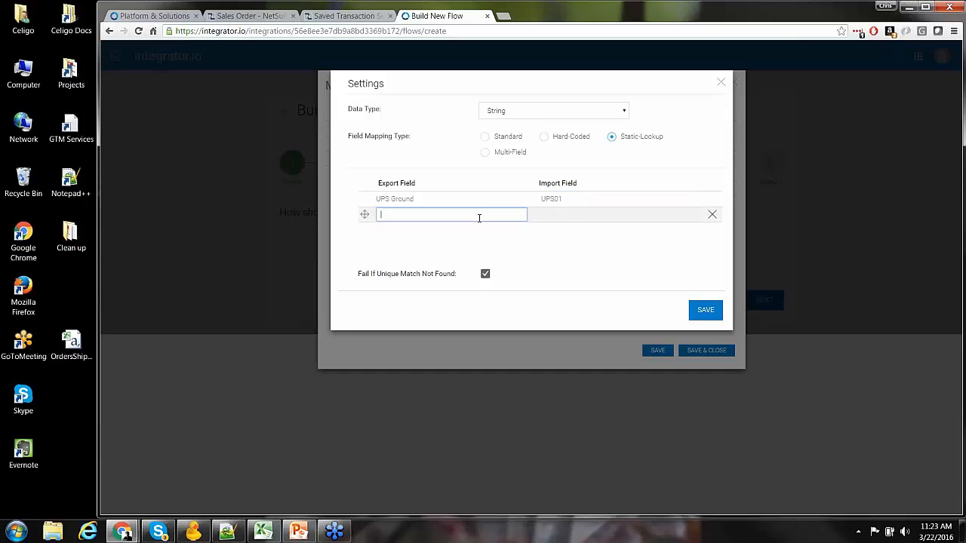
text(FEDX Ground)
click(616, 213)
text(G)
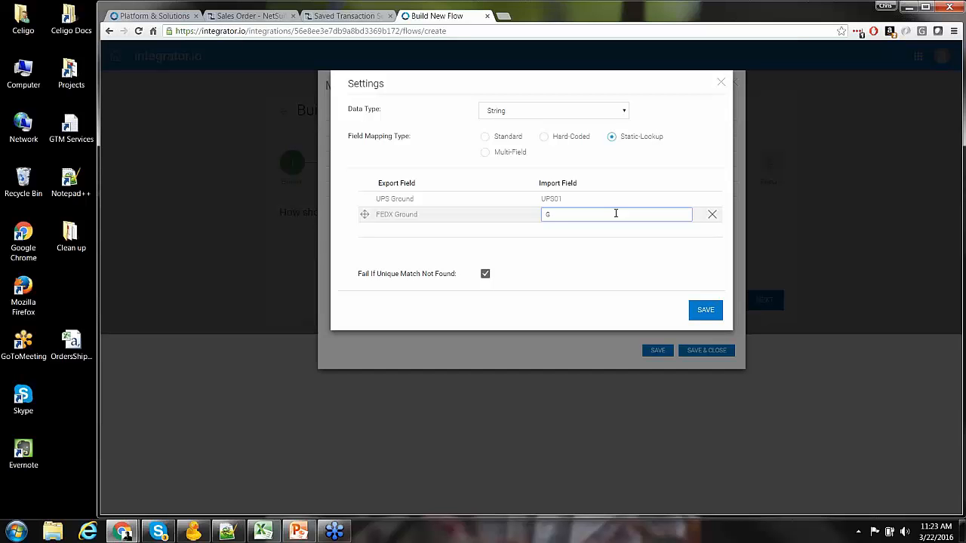
key(BackSpace)
text(FEDX01)
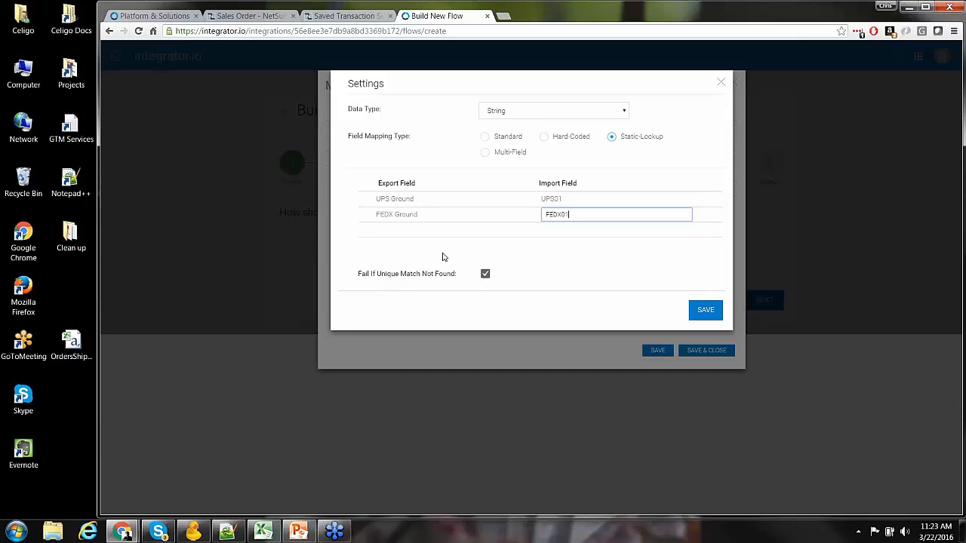
click(706, 311)
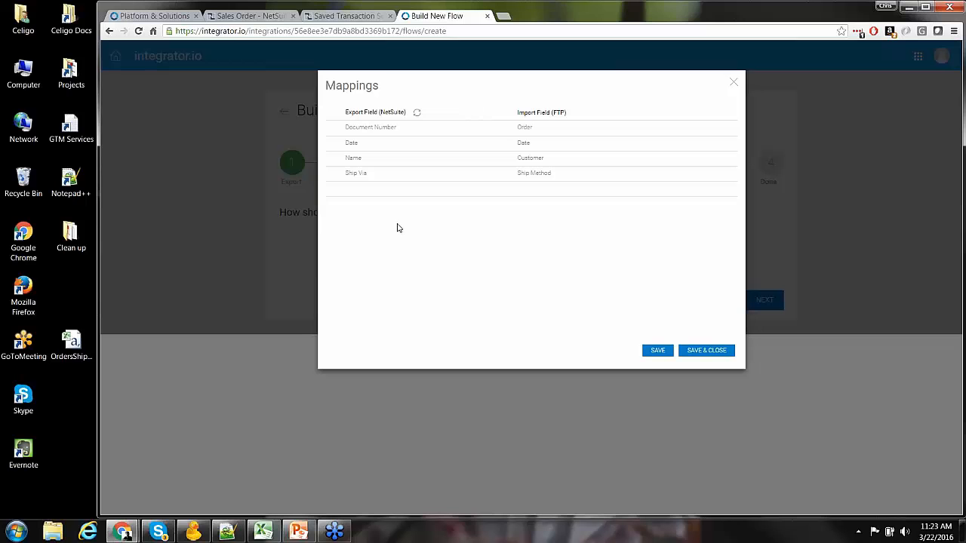
Add a fifth mapping from the NetSuite Item field to the FTP import field sku.
click(434, 189)
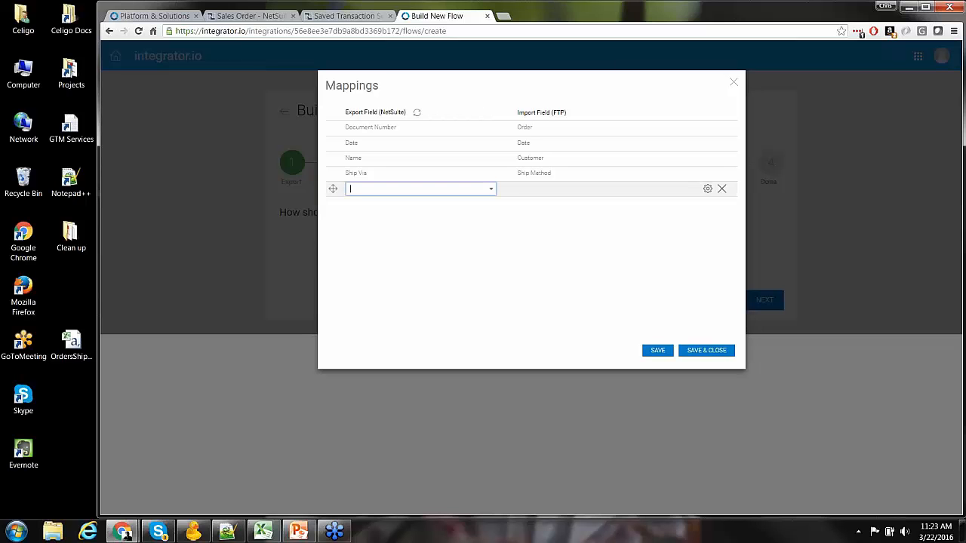
click(490, 193)
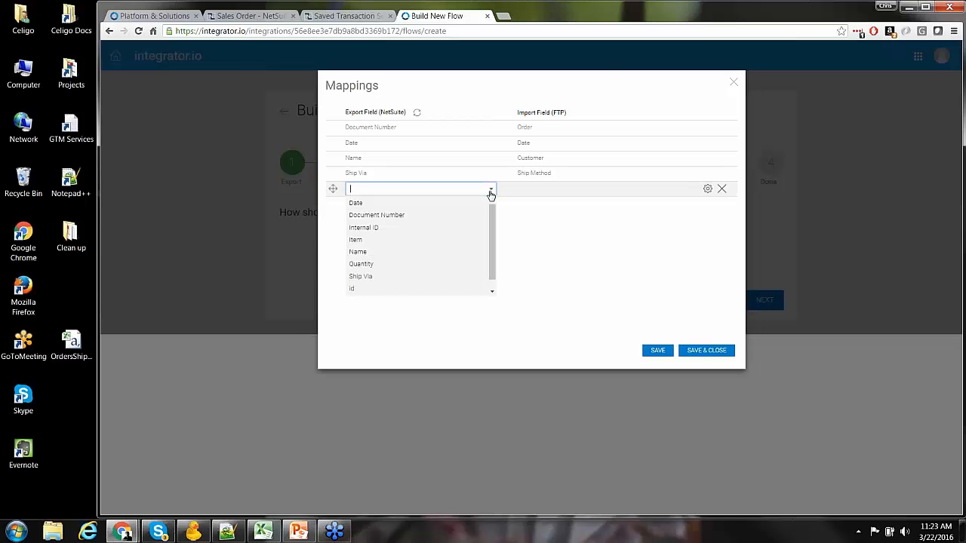
click(442, 240)
click(564, 190)
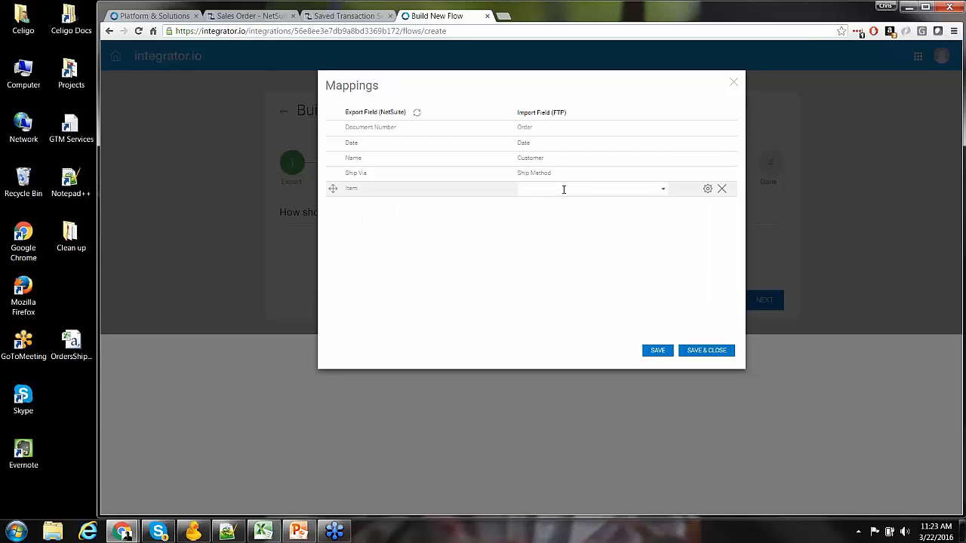
click(564, 189)
text(sku)
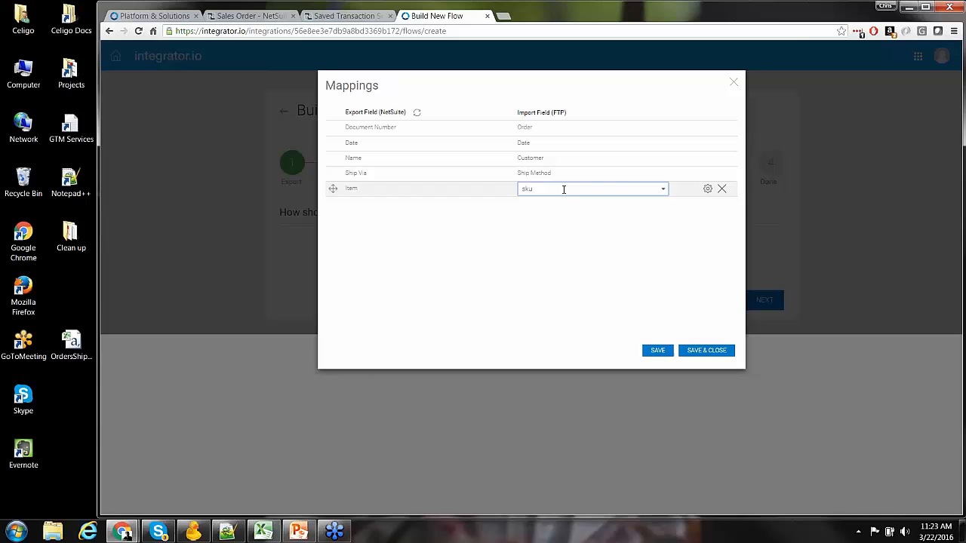
Add a sixth mapping from the NetSuite Quantity field to the FTP import field Qty, and save and close the mappings.
click(388, 204)
click(491, 205)
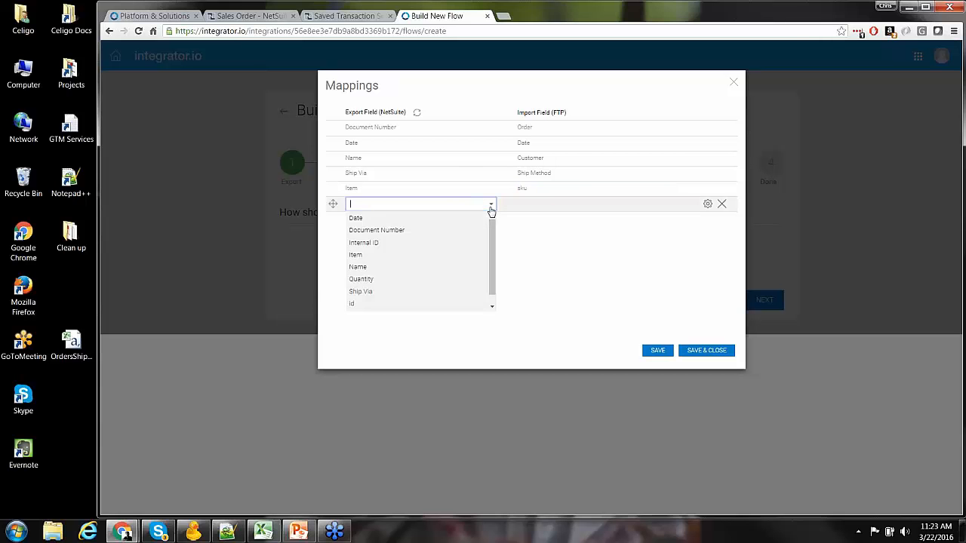
click(434, 283)
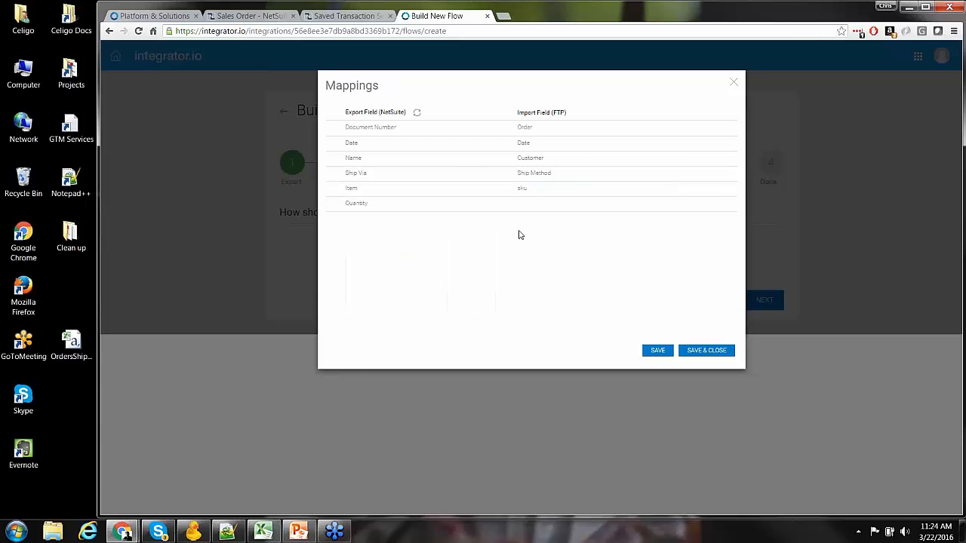
click(548, 203)
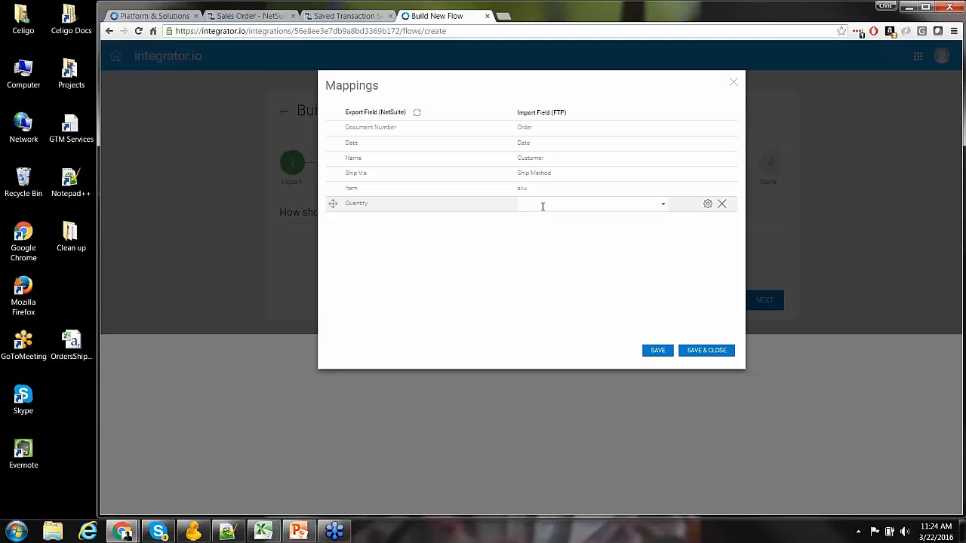
click(537, 206)
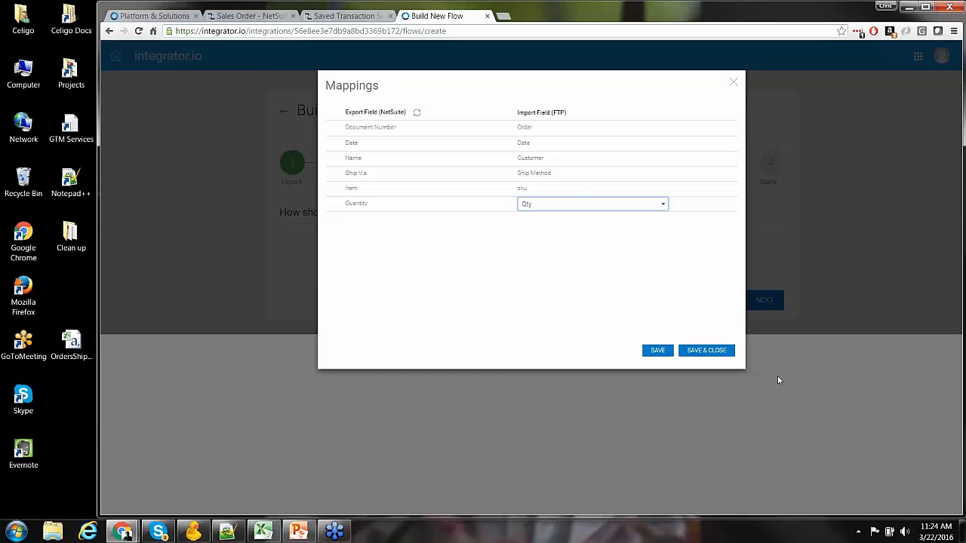
click(705, 352)
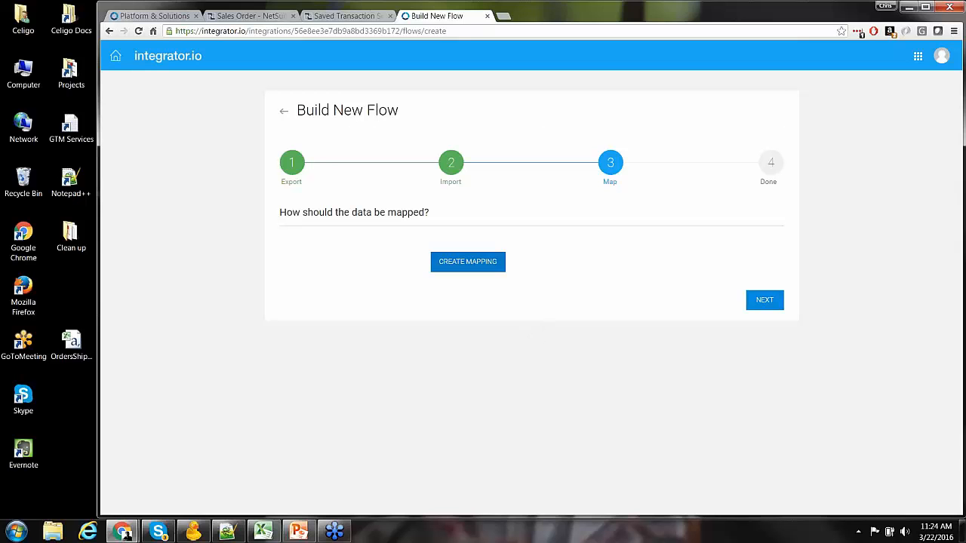
Continue to the final stage of the flow builder and name the flow SO Export NS to 3PL.
click(765, 301)
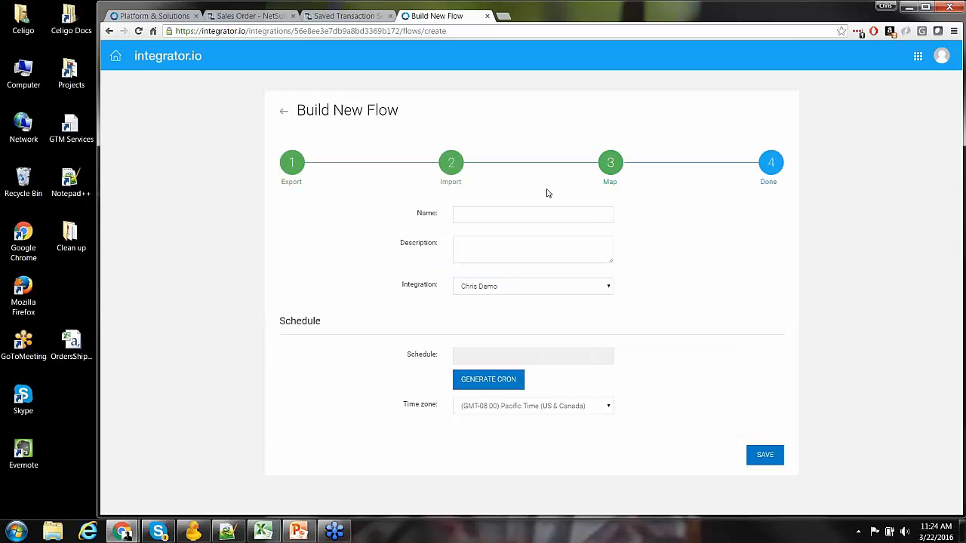
click(578, 216)
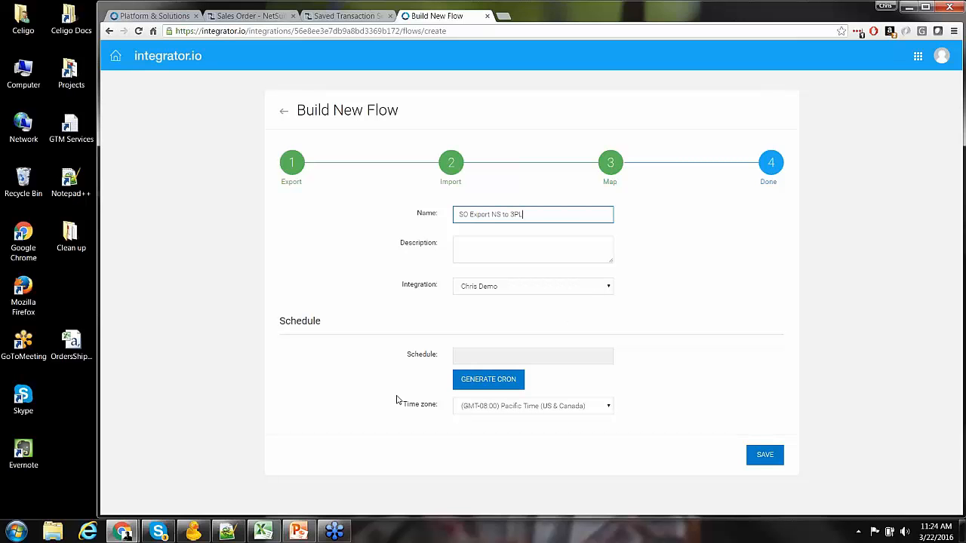
Examine the cron scheduling options for minutes, hours, days of the month and days of the week without saving a schedule.
click(480, 385)
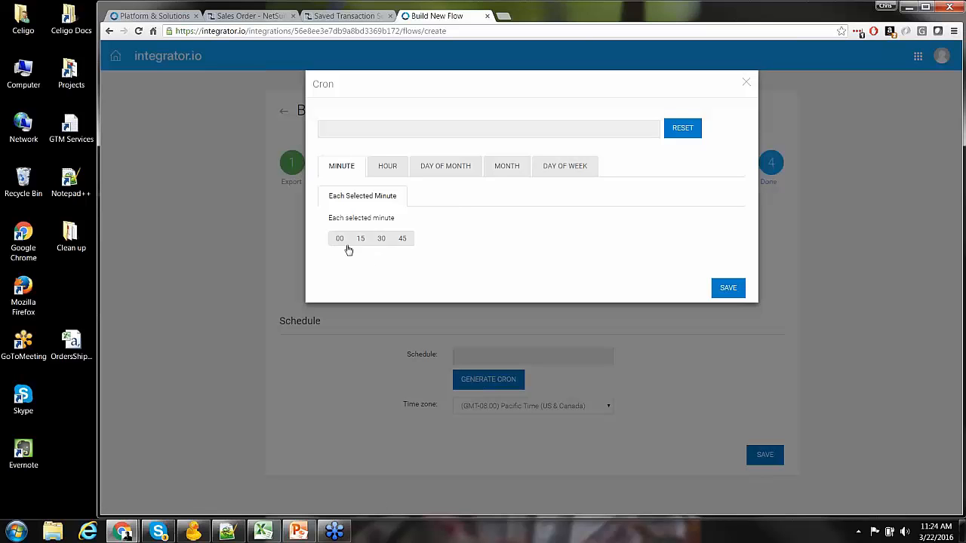
click(386, 167)
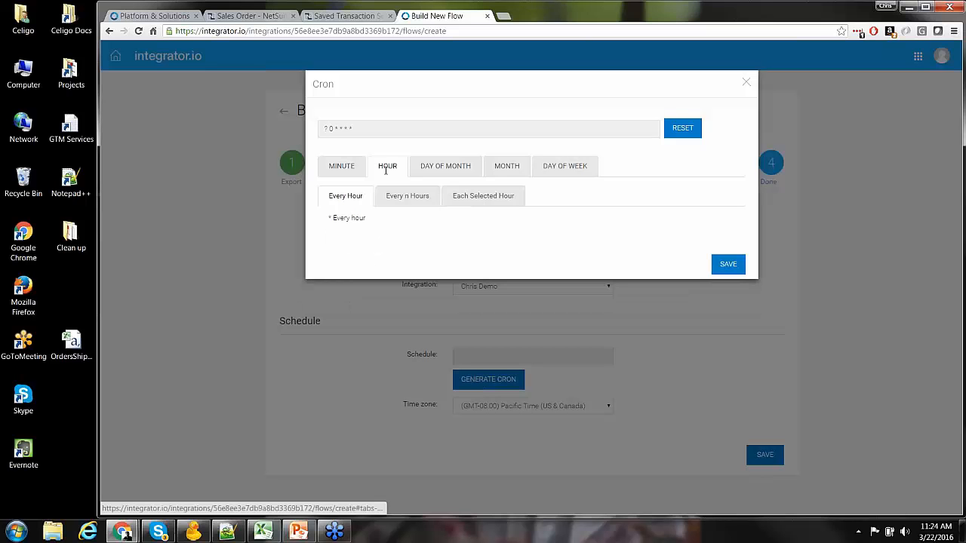
click(399, 197)
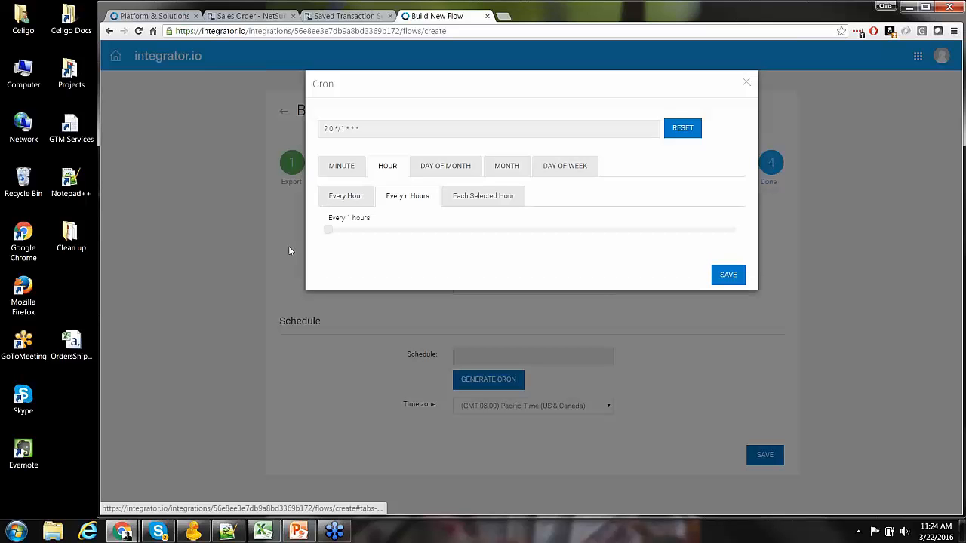
mouse_move(329, 229)
mouse_down()
mouse_move(344, 229)
mouse_move(318, 228)
mouse_up()
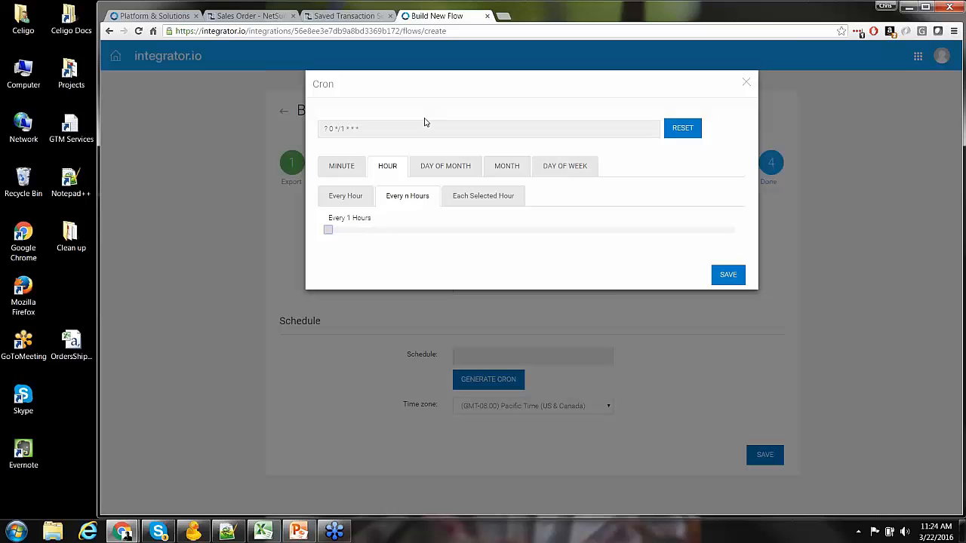
click(440, 169)
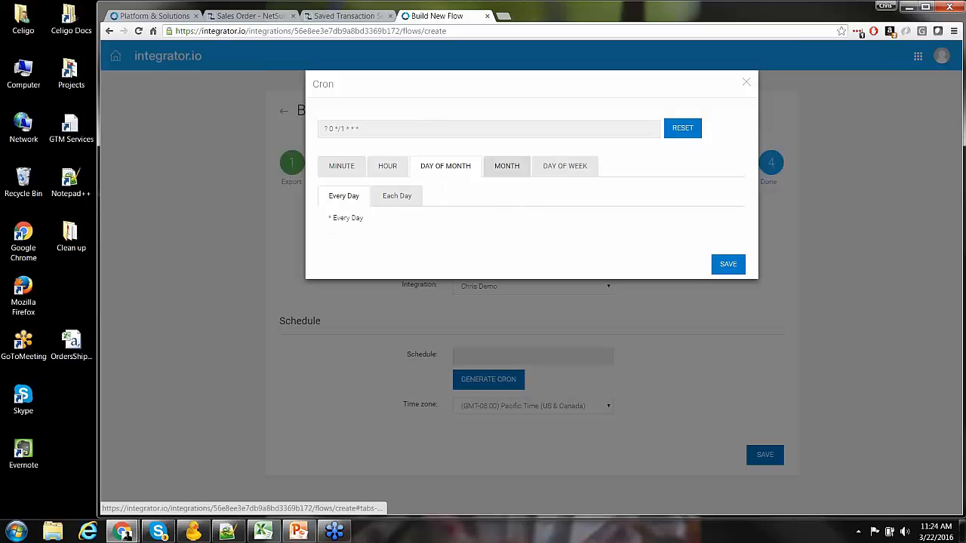
click(560, 165)
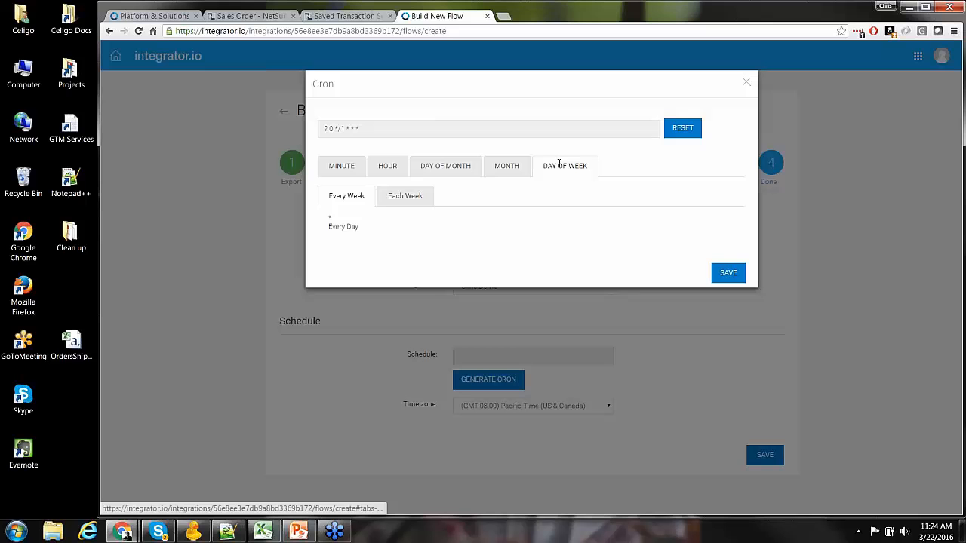
click(341, 167)
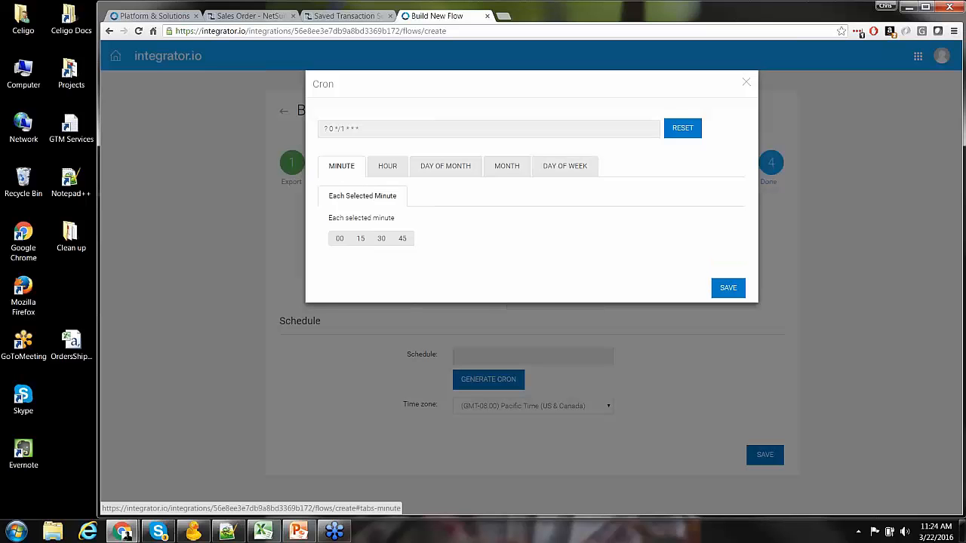
click(747, 84)
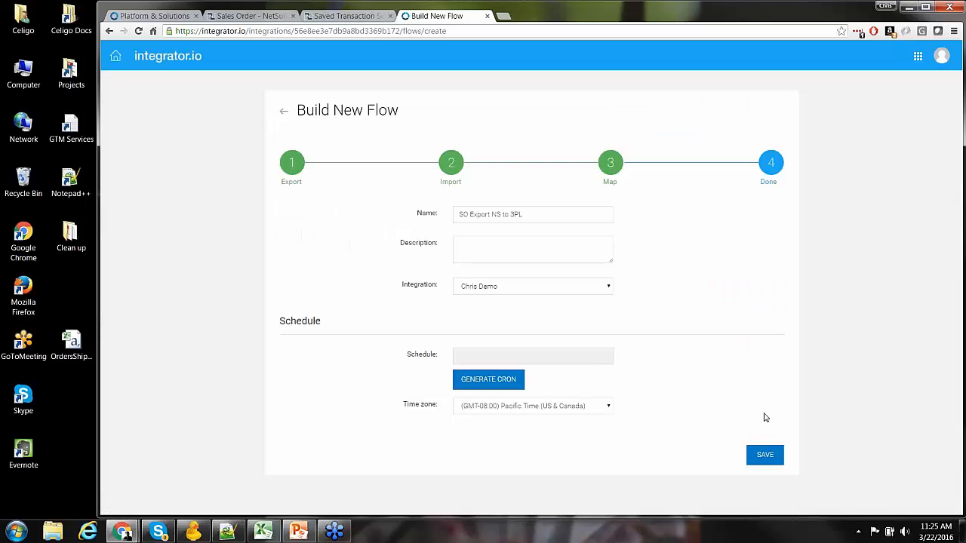
Save the new flow and run SO Export NS to 3PL once from the integration's data flows.
click(764, 460)
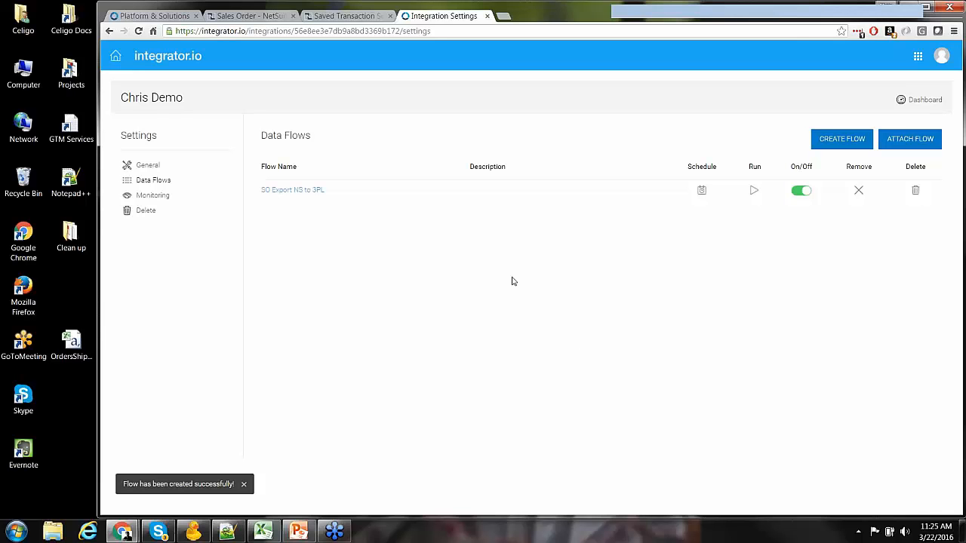
click(752, 194)
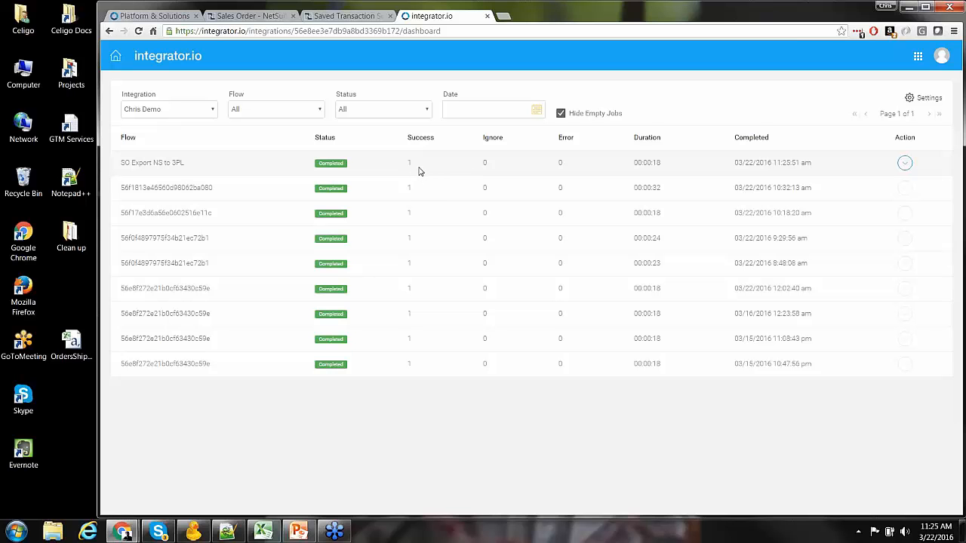
Switch to the FTP client, refresh the /3pl folder and download OrderToFulfill22032016 062550.csv to the desktop.
click(194, 532)
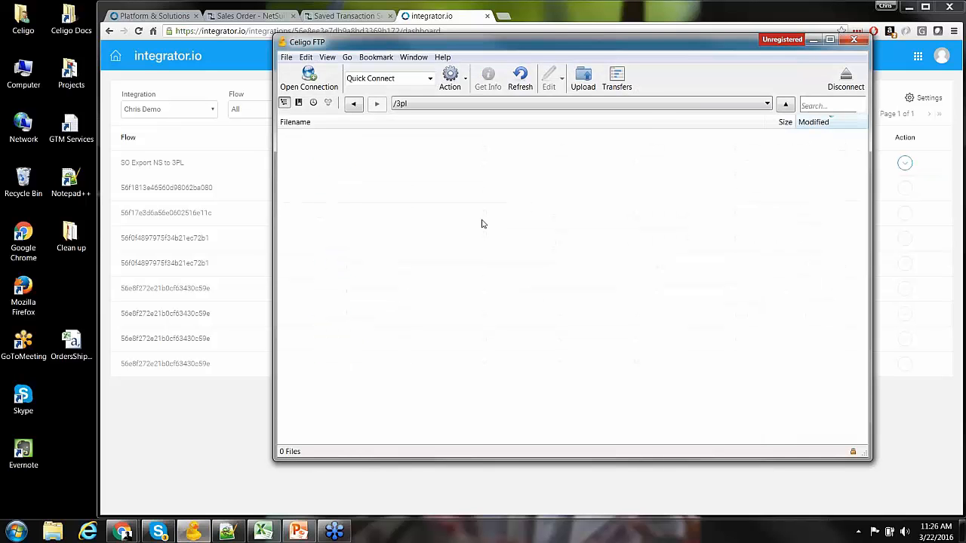
right_click(483, 225)
click(520, 229)
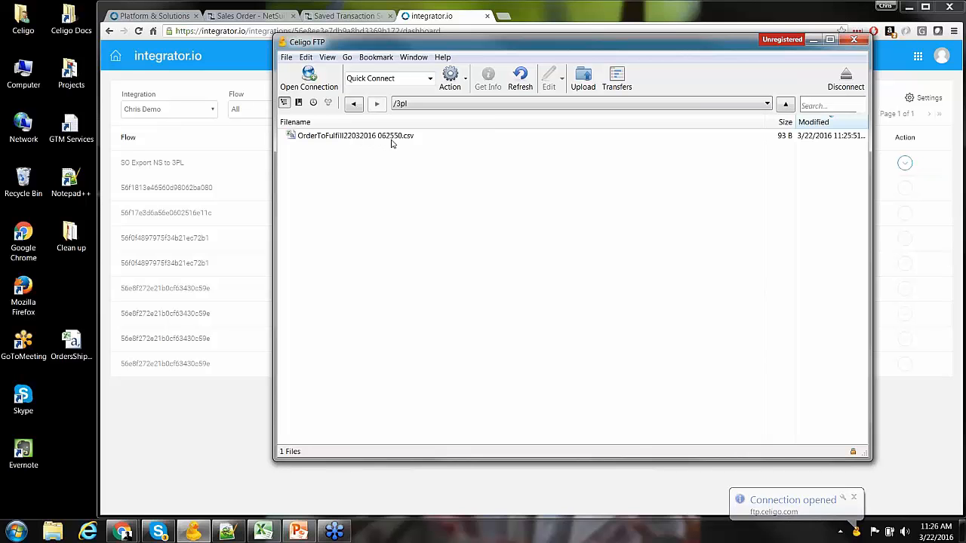
click(292, 137)
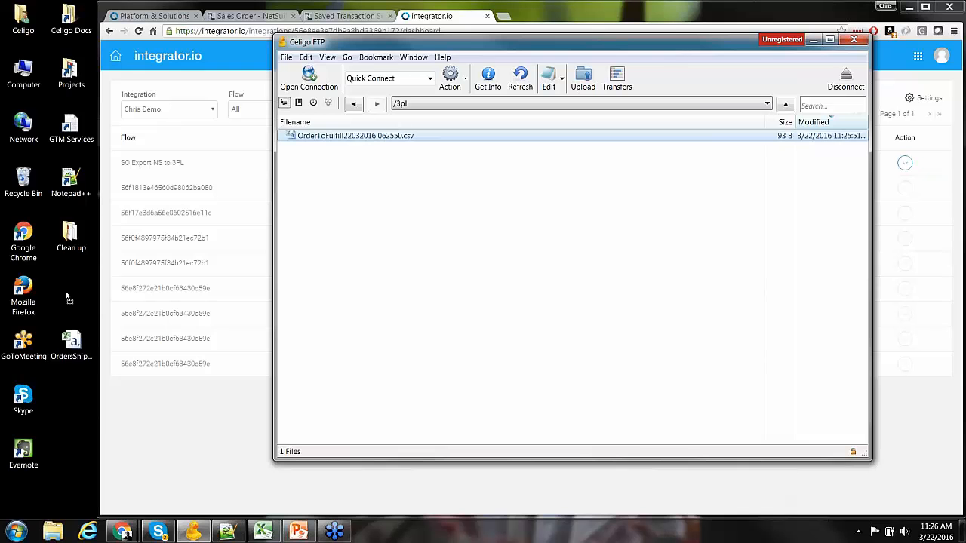
drag(65, 291, 68, 296)
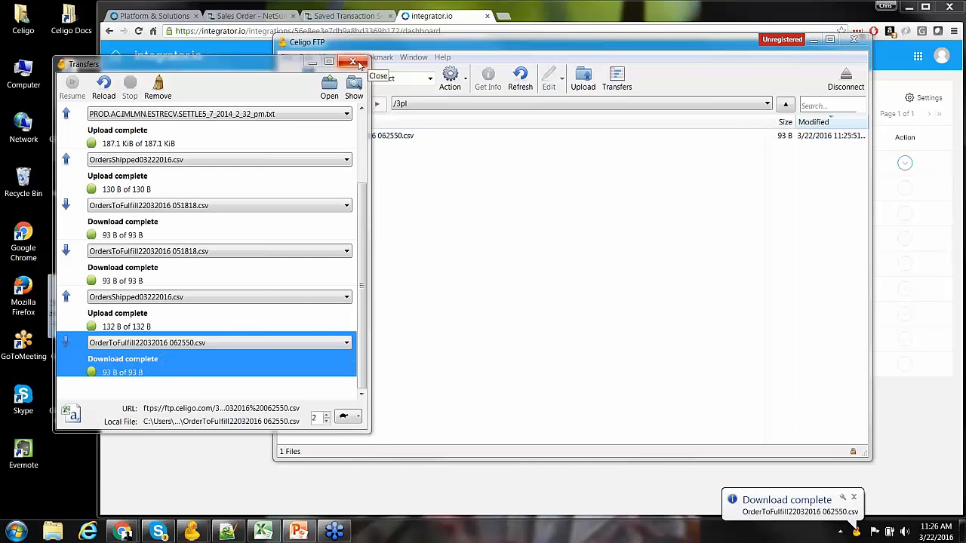
click(353, 62)
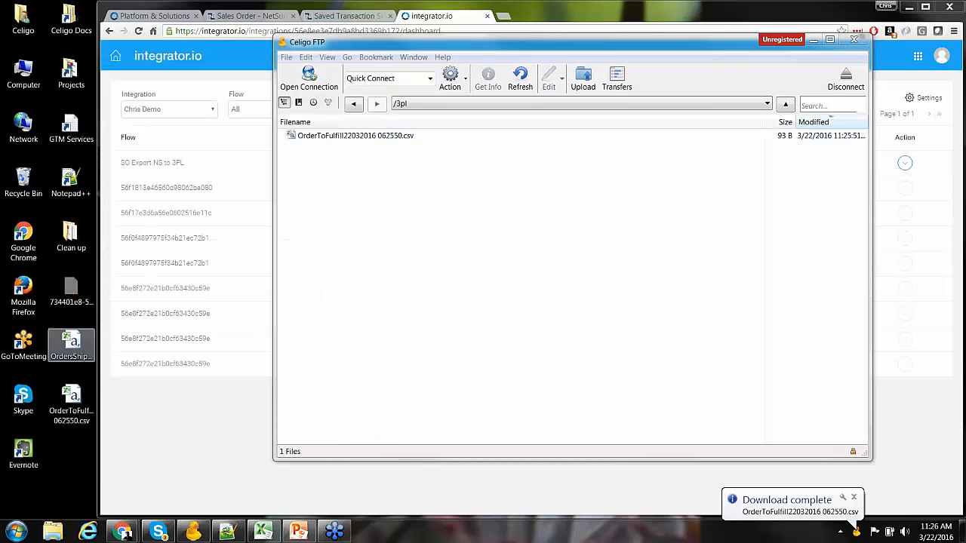
Open the downloaded order CSV in Excel, widen the Ship Method and Customer columns, and check the Ship Method, sku and Qty values.
double_click(74, 398)
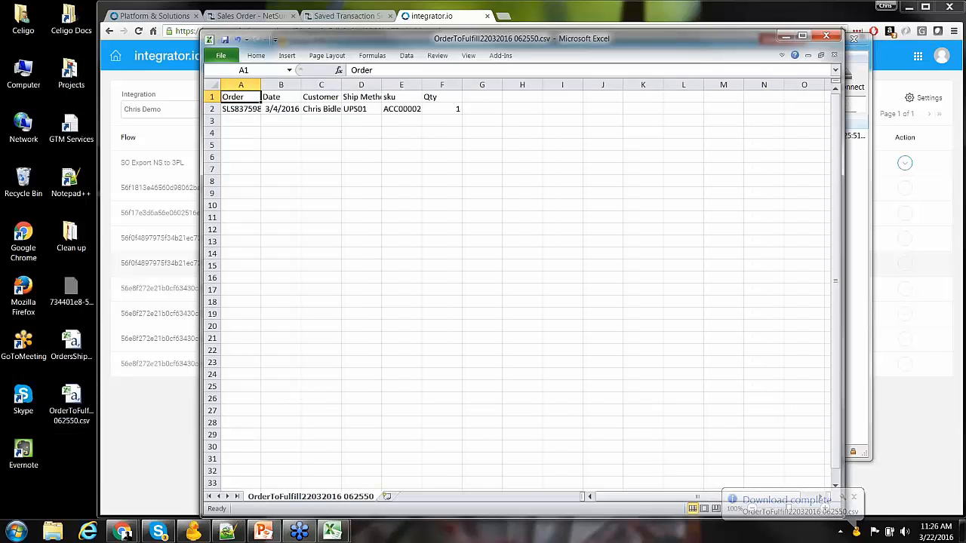
drag(381, 84, 400, 84)
drag(342, 84, 369, 85)
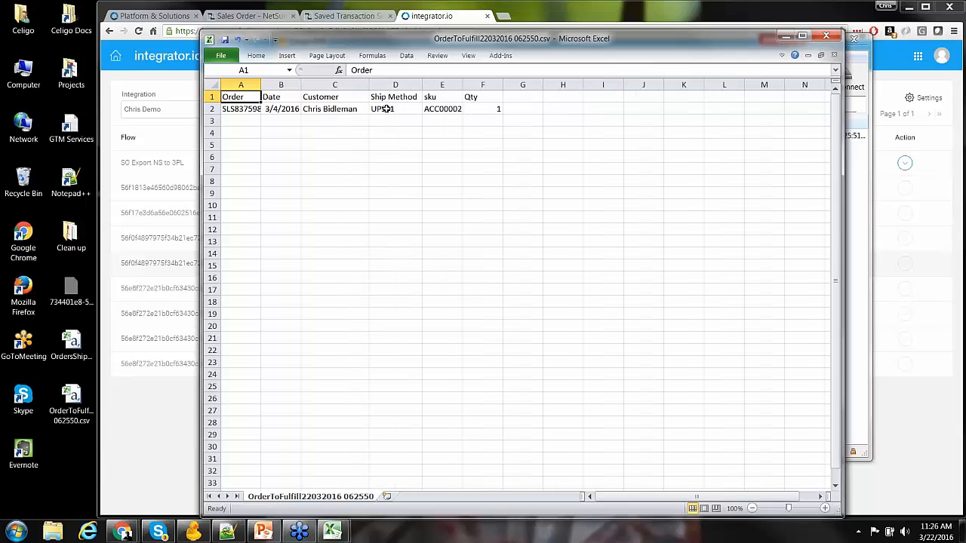
click(389, 109)
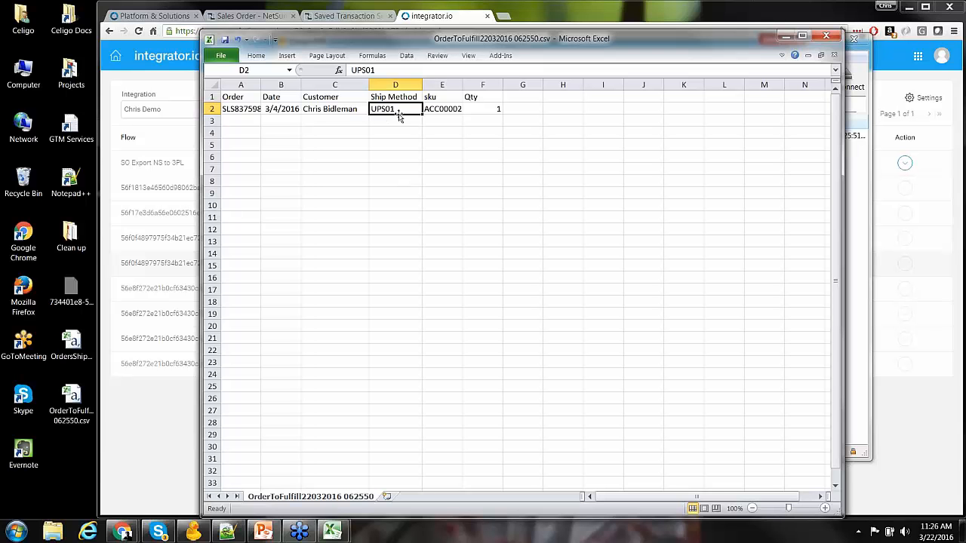
click(451, 110)
click(486, 117)
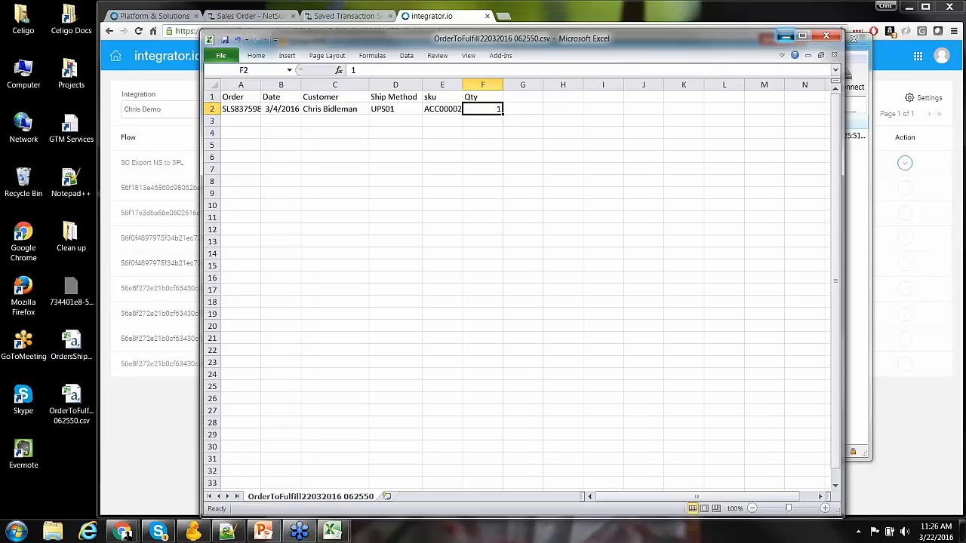
click(786, 35)
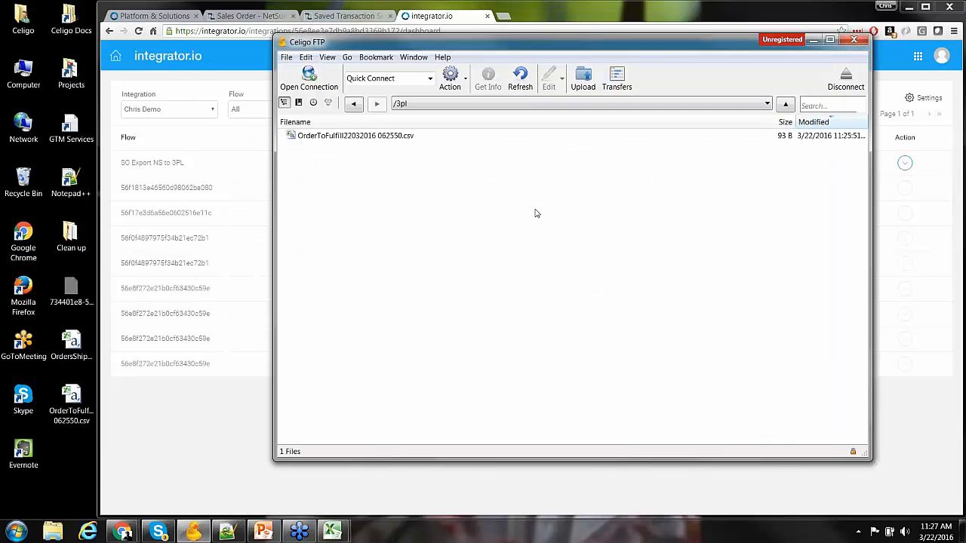
click(813, 39)
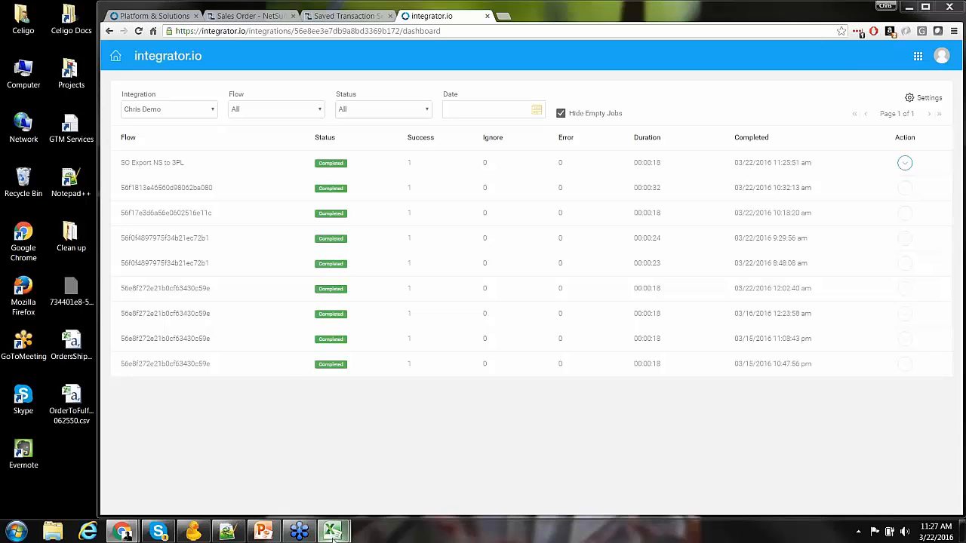
Switch to OrdersShipped03222016.csv in Excel and examine its Date Shipped column.
mouse_move(334, 535)
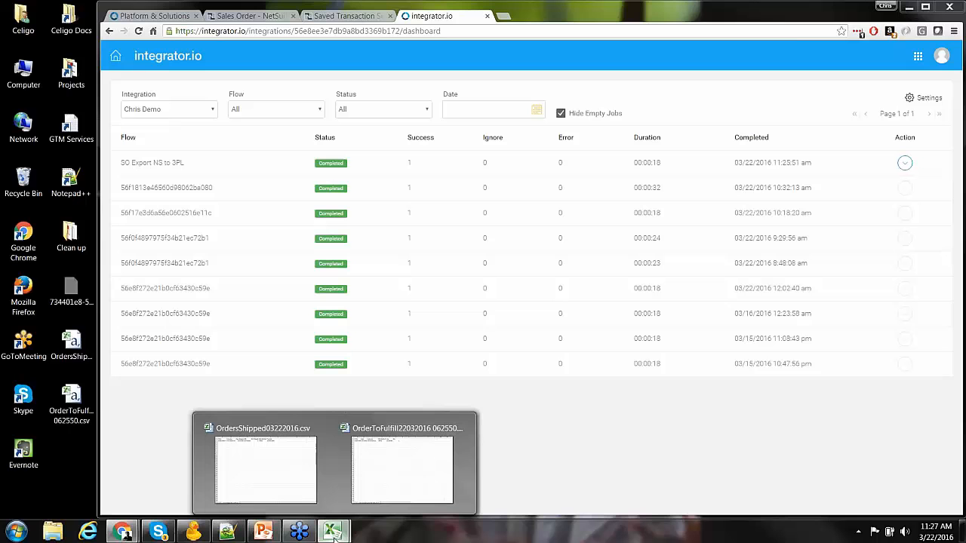
click(265, 484)
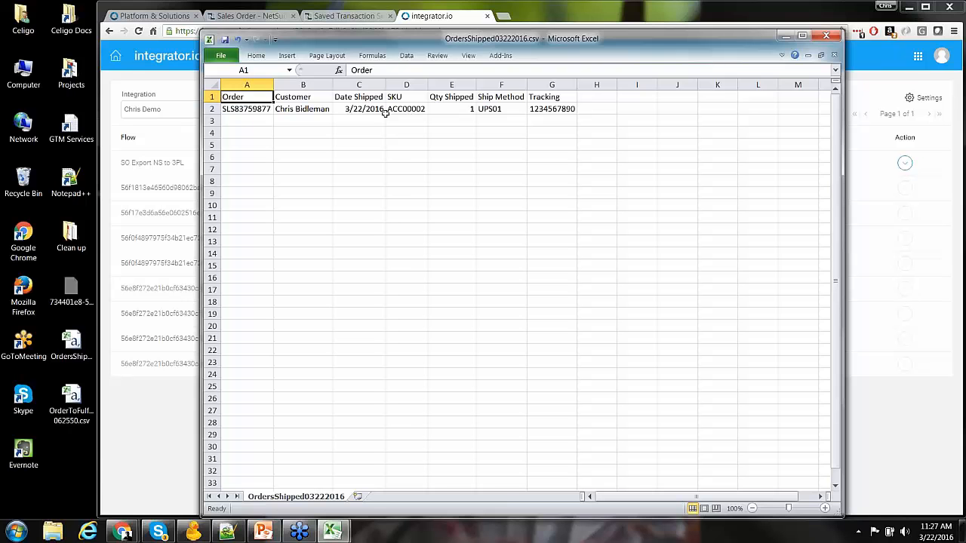
click(361, 109)
click(361, 98)
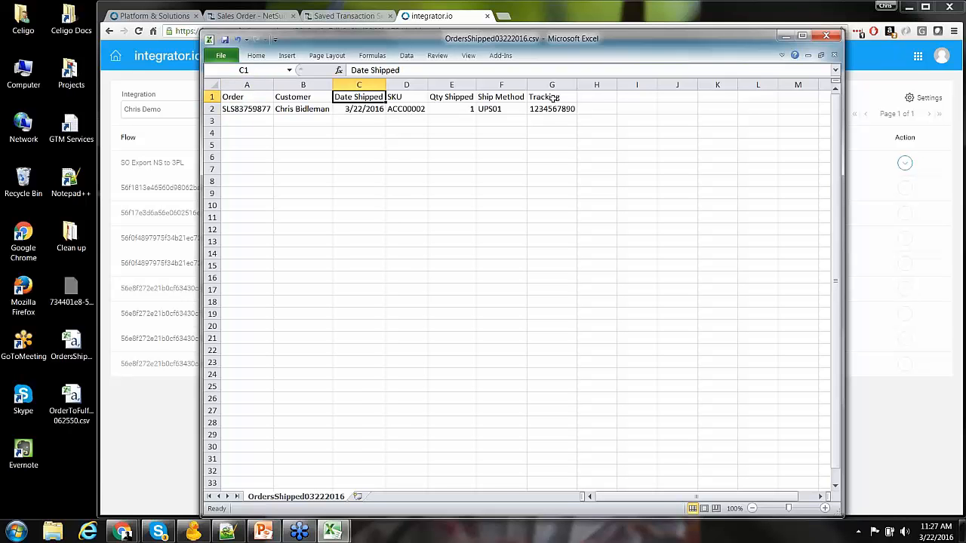
Examine the Tracking column of the shipped-orders CSV and put the spreadsheet away.
drag(553, 98, 555, 110)
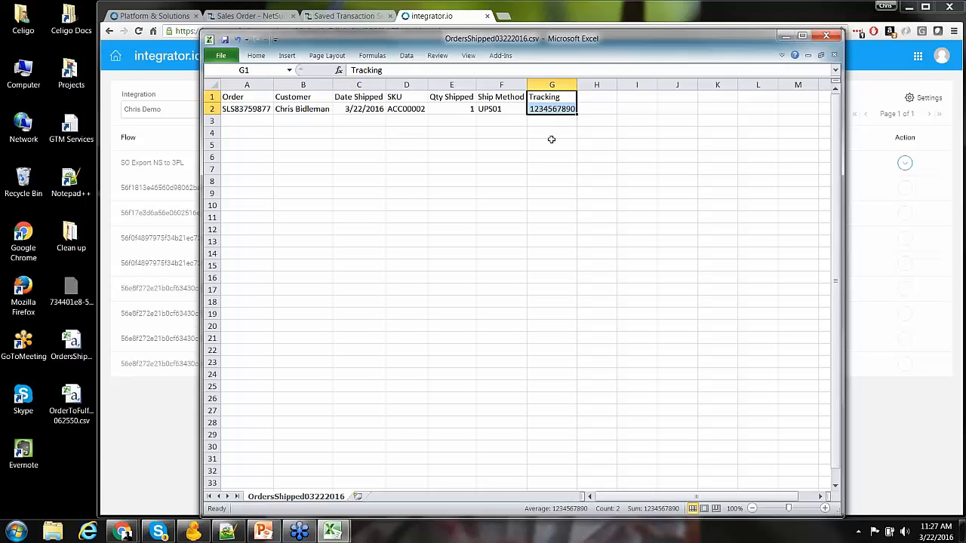
click(553, 119)
click(555, 109)
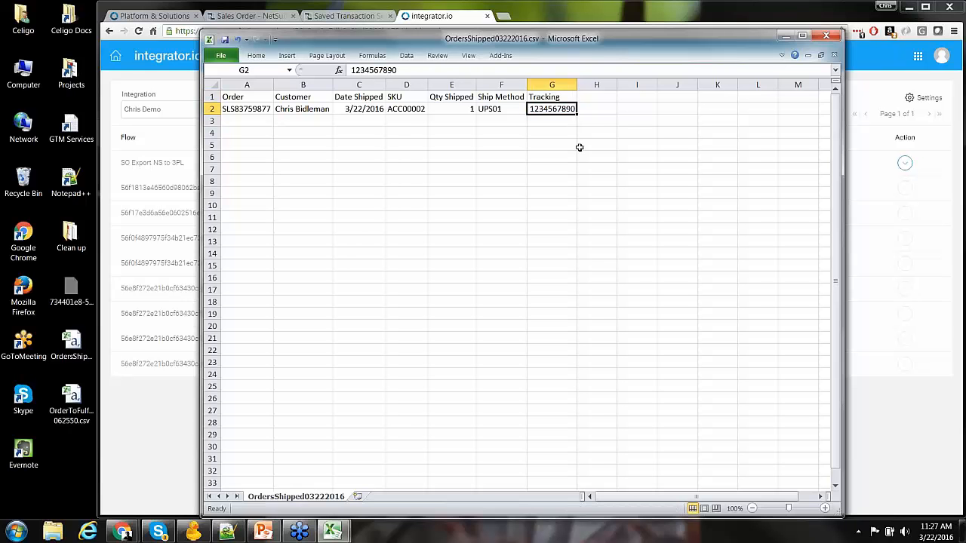
click(782, 41)
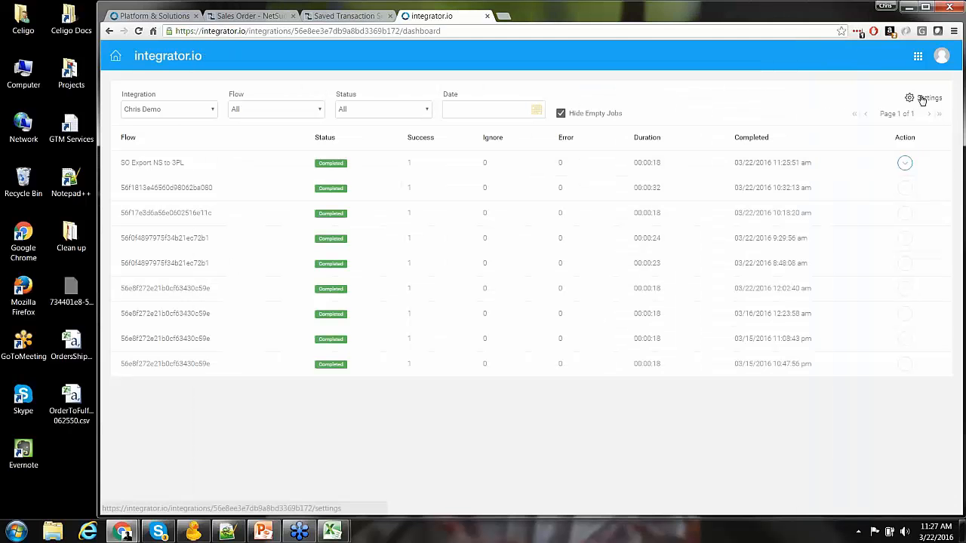
Create a new flow in the integration's data flows, exporting from FTP/SFTP through the Celigo connection.
click(923, 97)
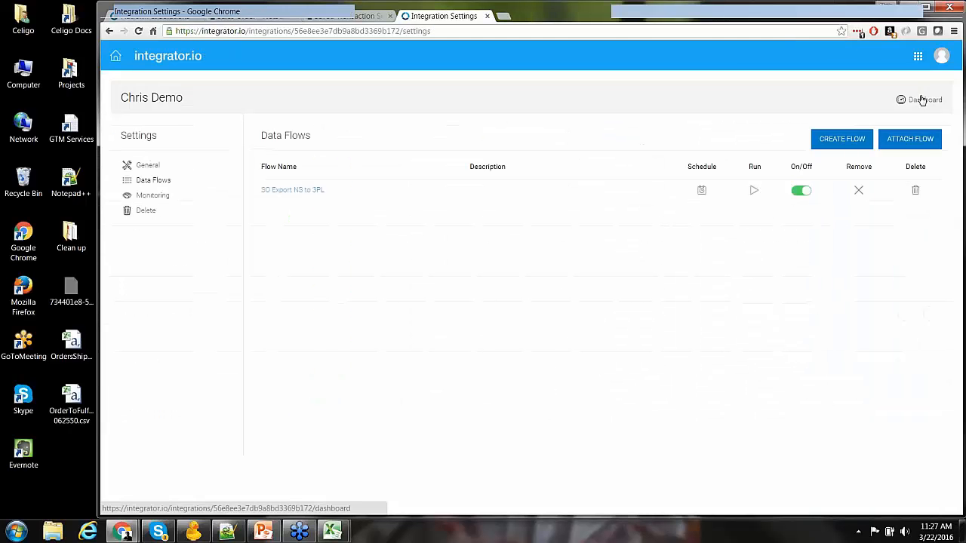
click(852, 140)
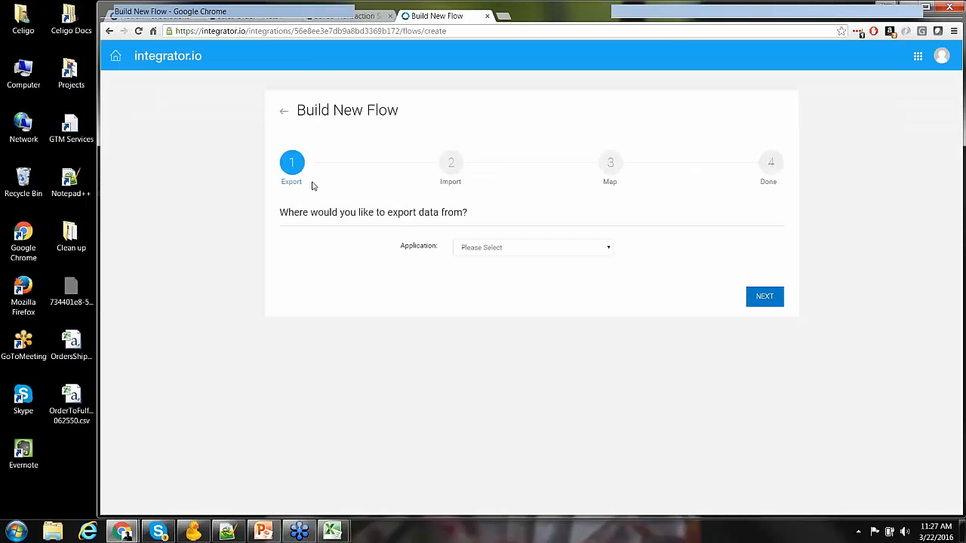
click(609, 249)
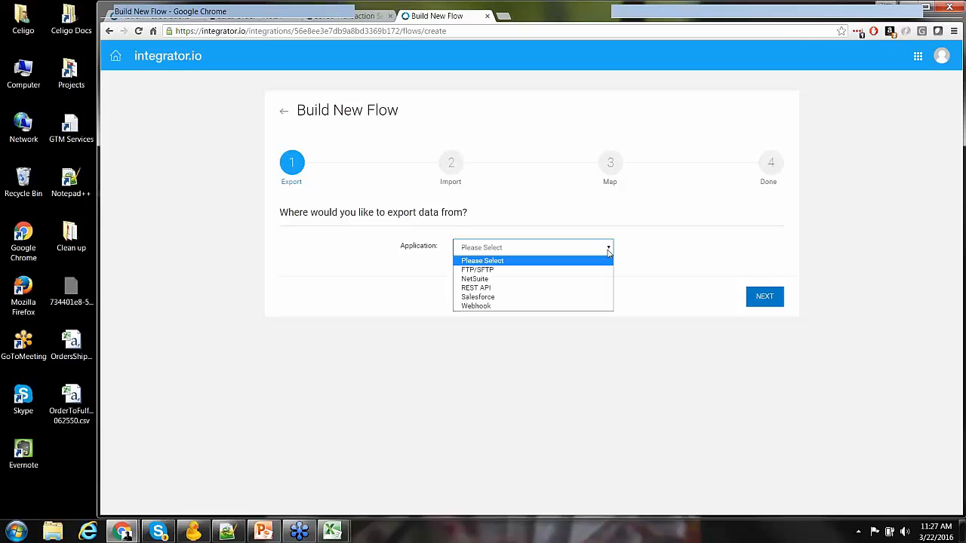
click(571, 270)
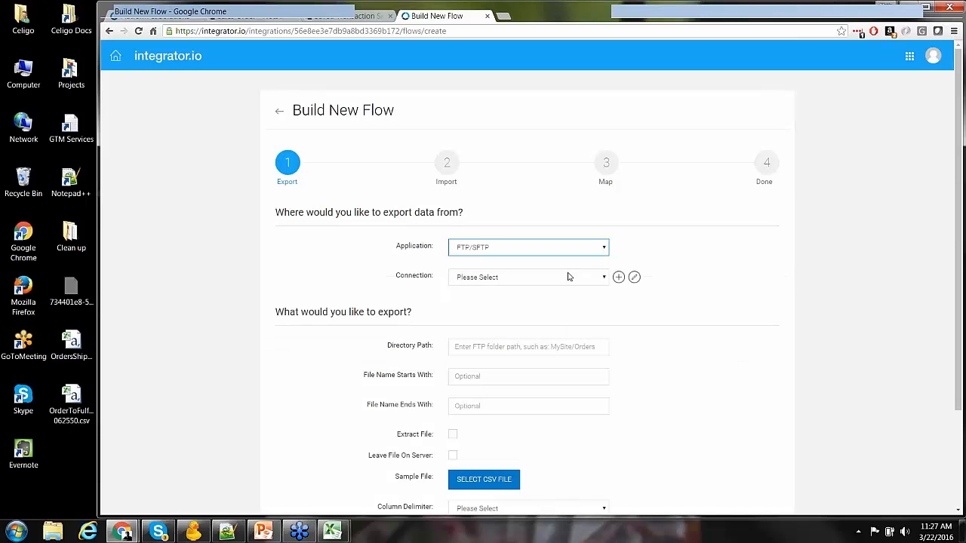
click(604, 278)
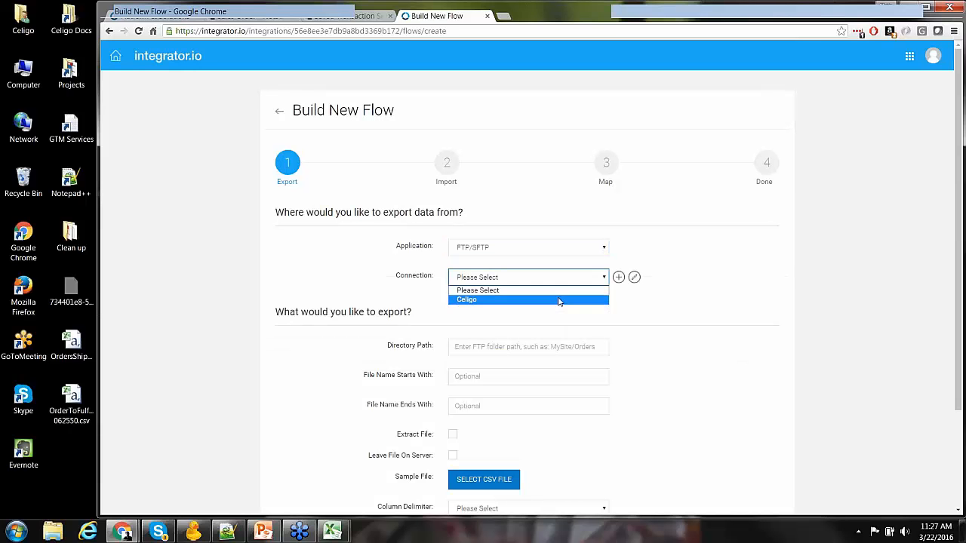
click(559, 301)
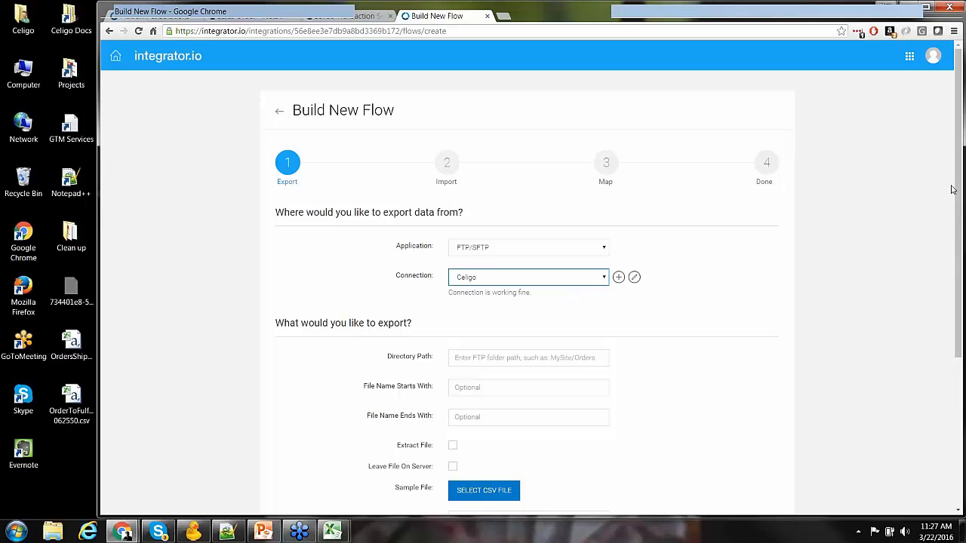
Set the export's directory path to /3pl.
drag(952, 190, 943, 292)
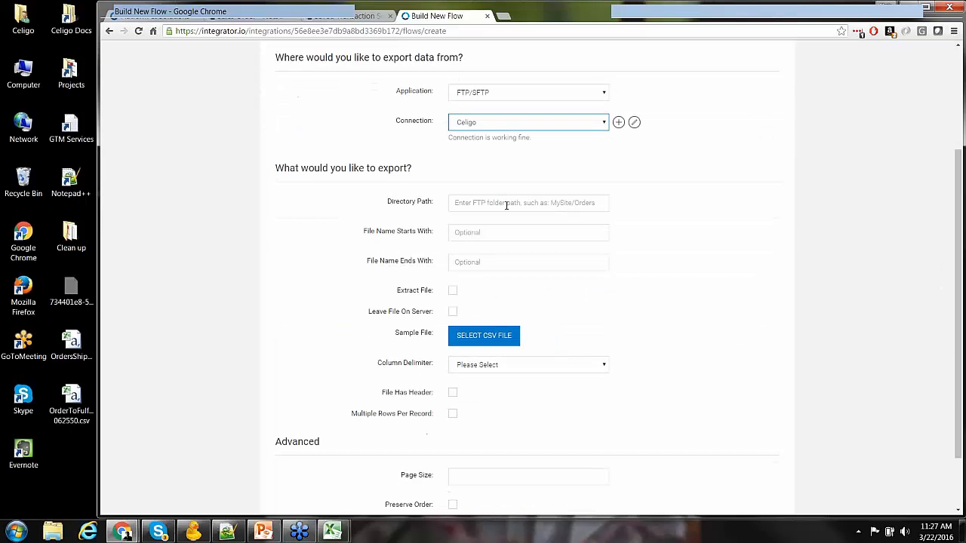
click(507, 204)
text(/3)
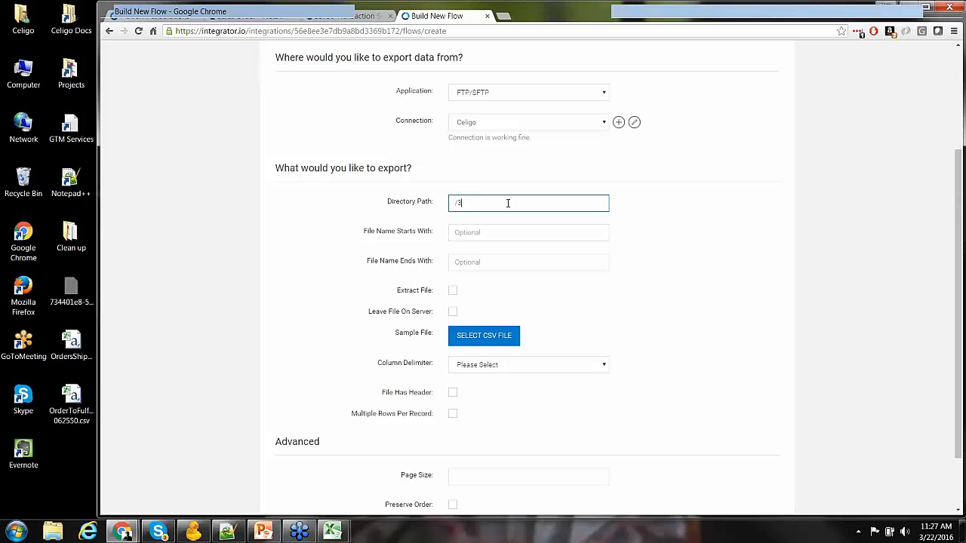
text(pl)
click(518, 236)
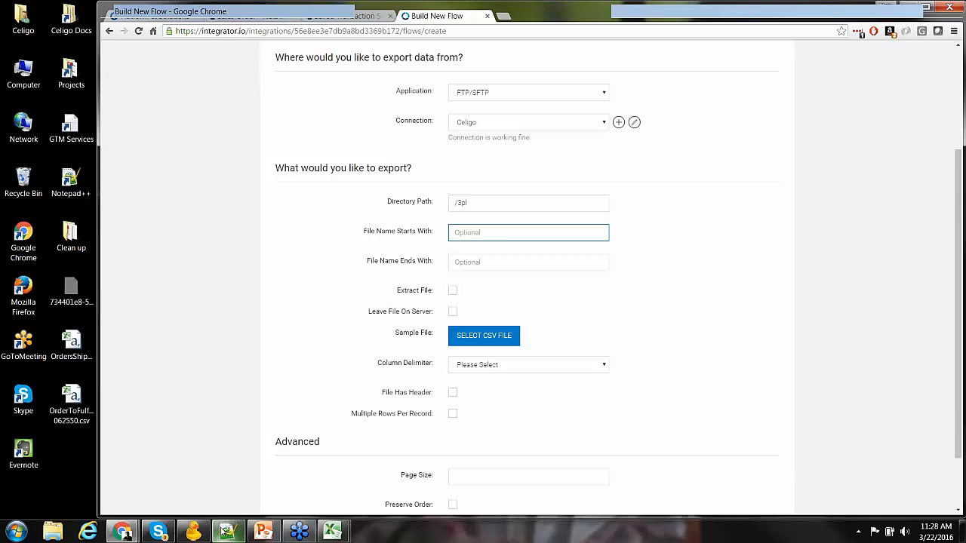
Switch to the FTP client, upload OrdersShipped03222016.csv from the desktop to the /3pl folder, and return to the flow builder.
click(193, 532)
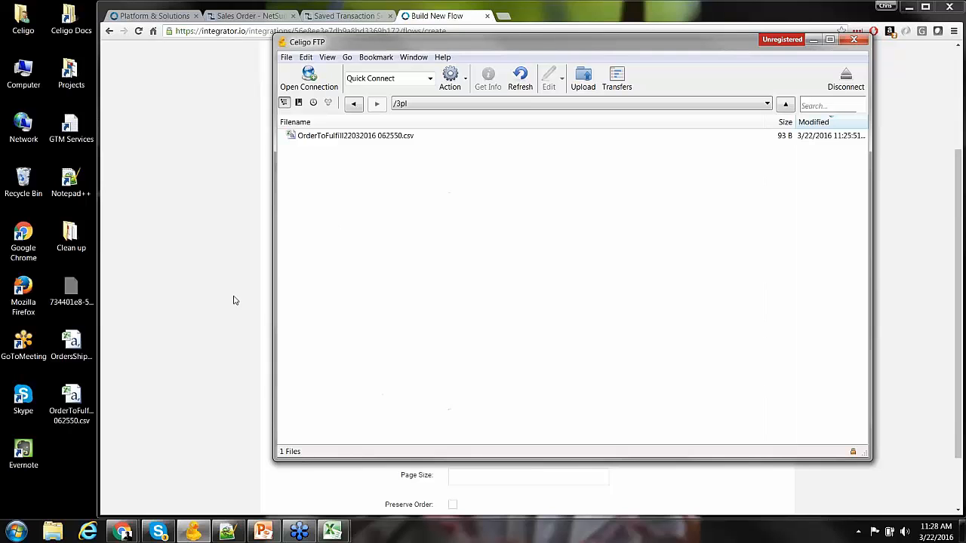
click(73, 344)
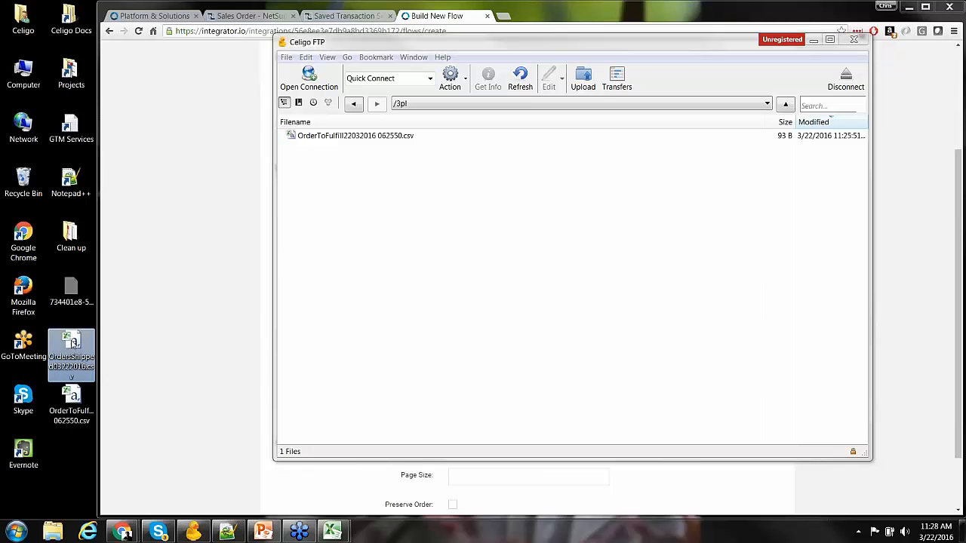
drag(72, 343, 385, 222)
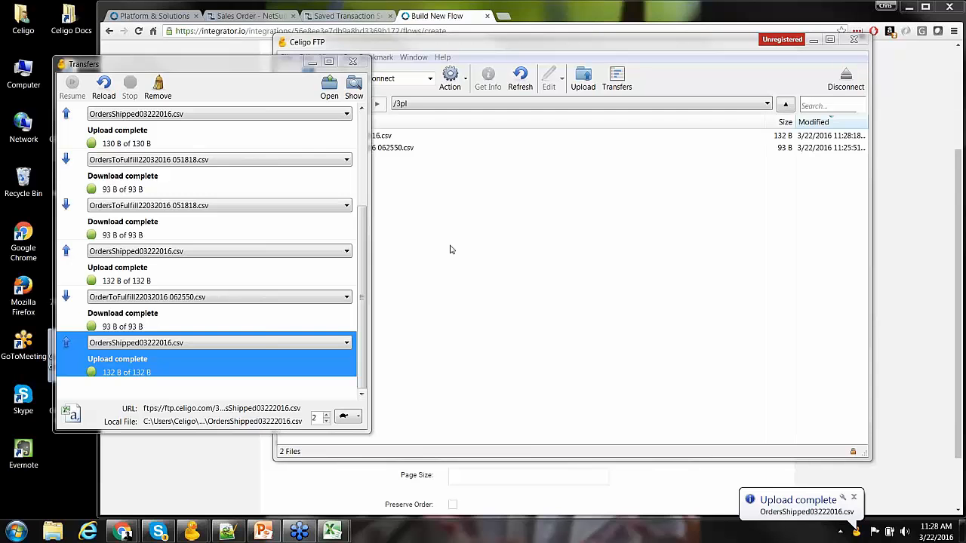
click(351, 63)
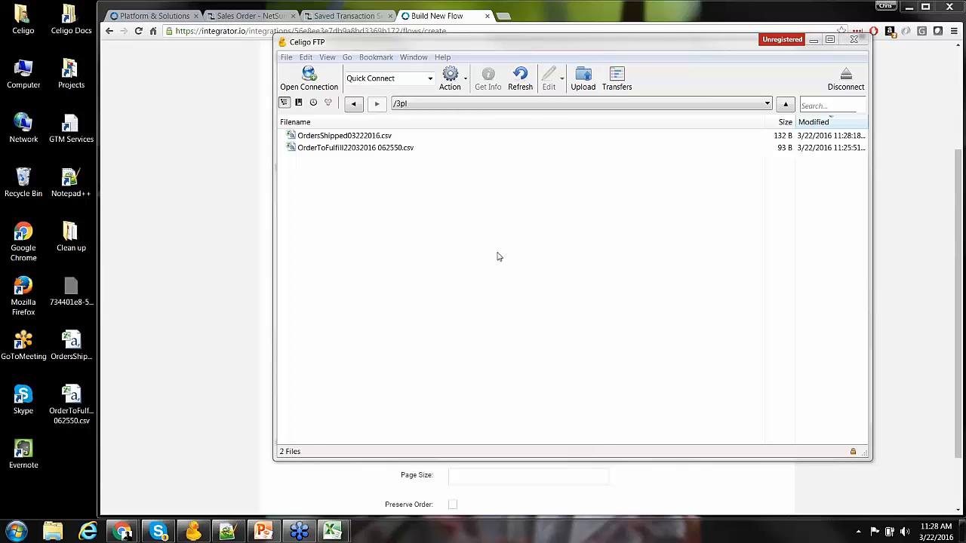
click(814, 40)
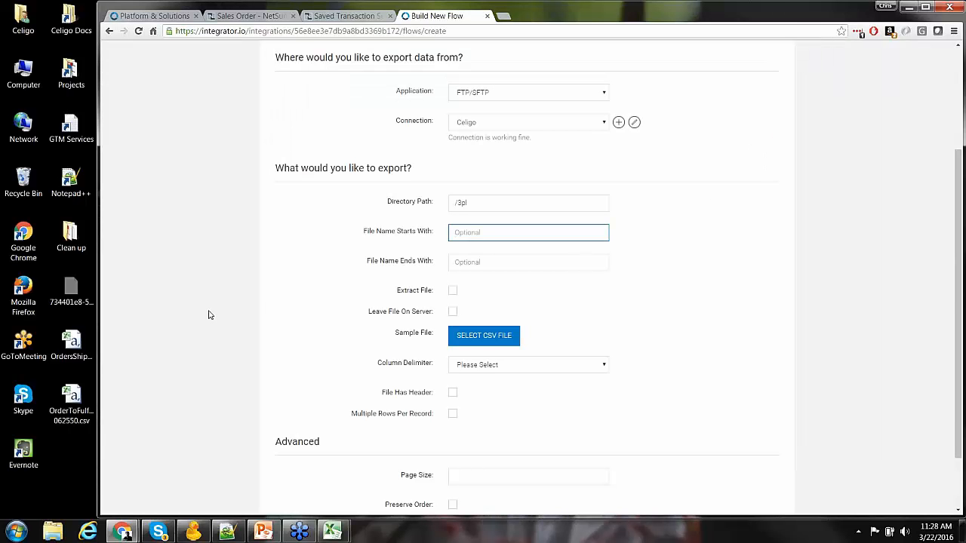
Limit the export to file names starting with OrdersShip and supply OrdersShipped03222016.csv from the desktop as the sample file.
click(515, 234)
text(Or)
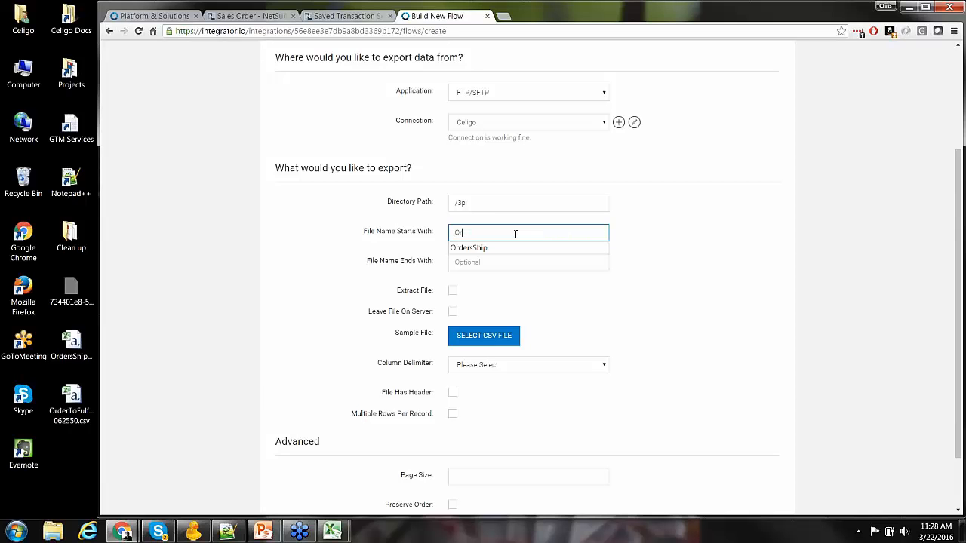
click(481, 249)
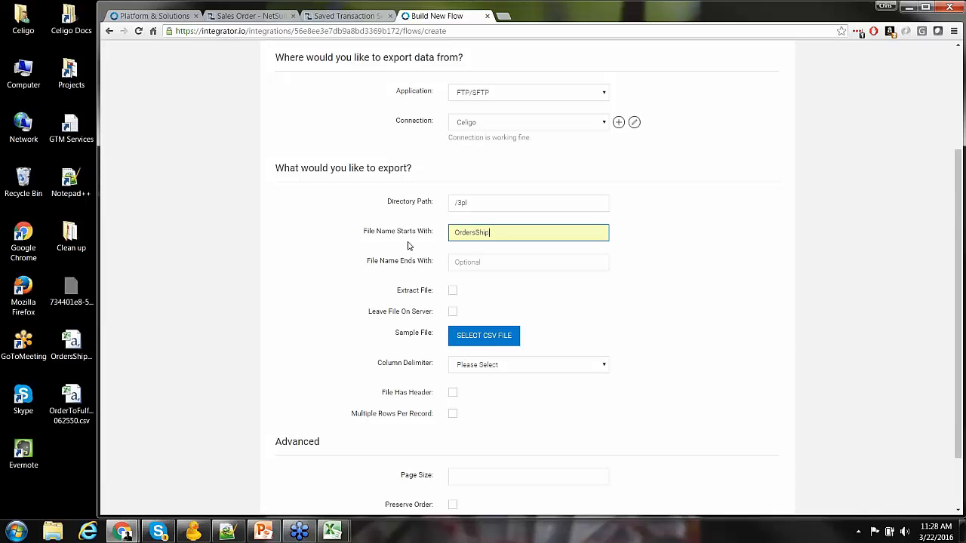
click(479, 341)
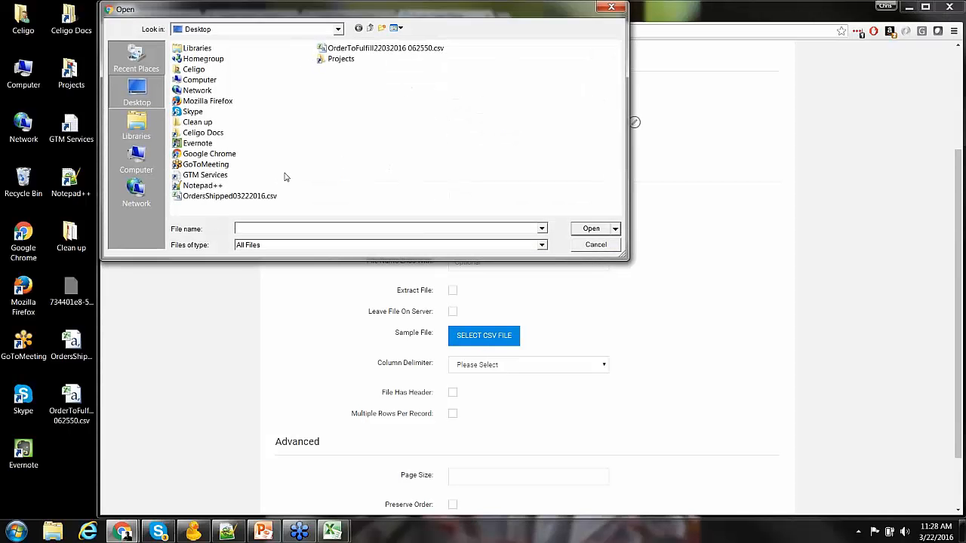
click(227, 197)
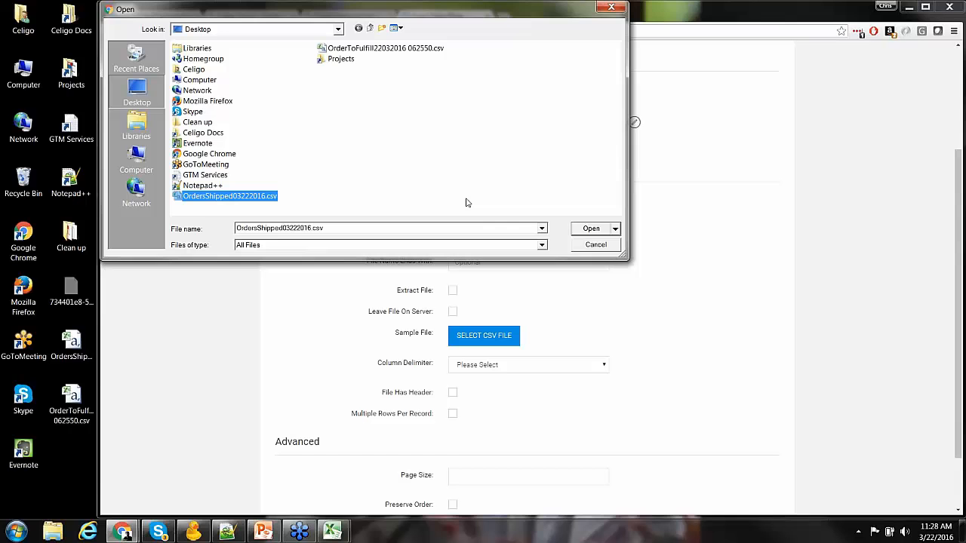
click(590, 229)
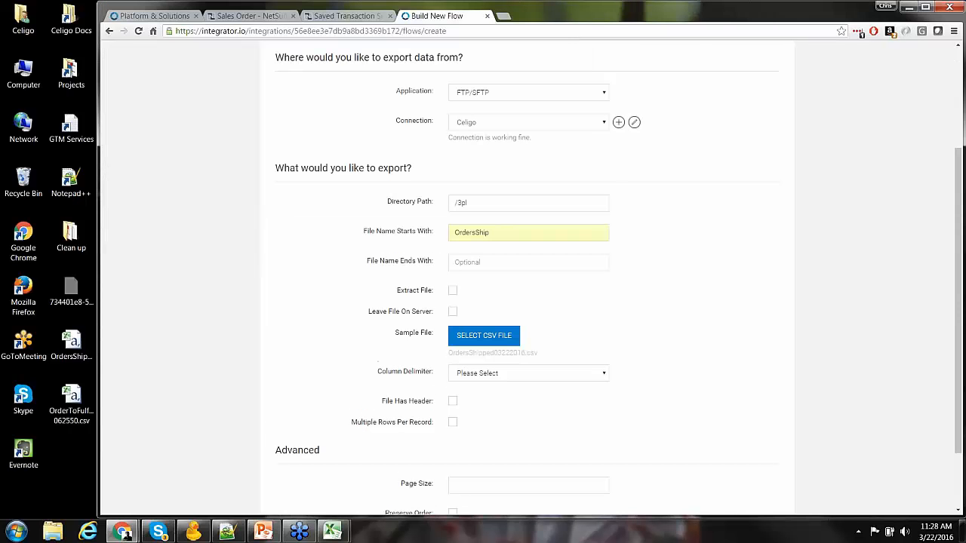
Set the column delimiter to Comma, mark the file as having a header, and proceed to the import stage.
click(603, 377)
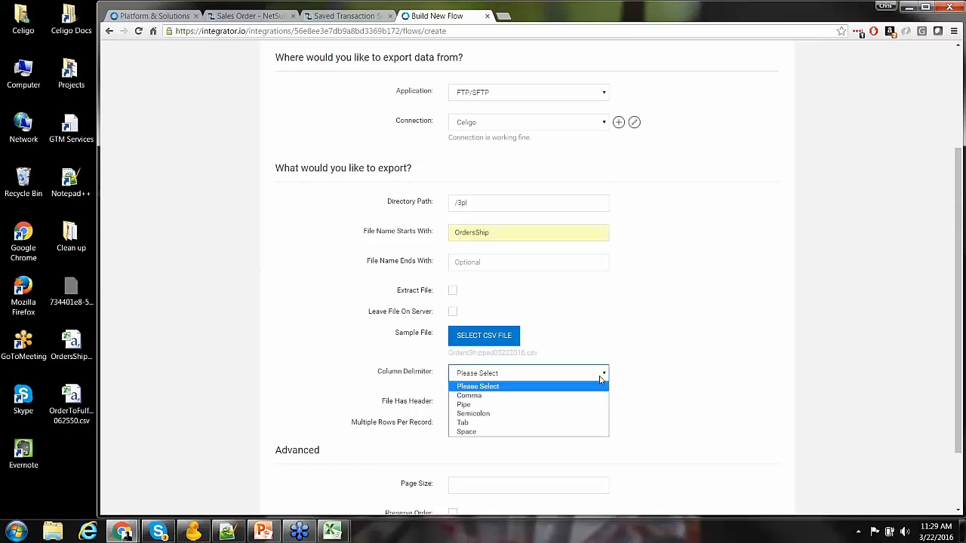
click(561, 400)
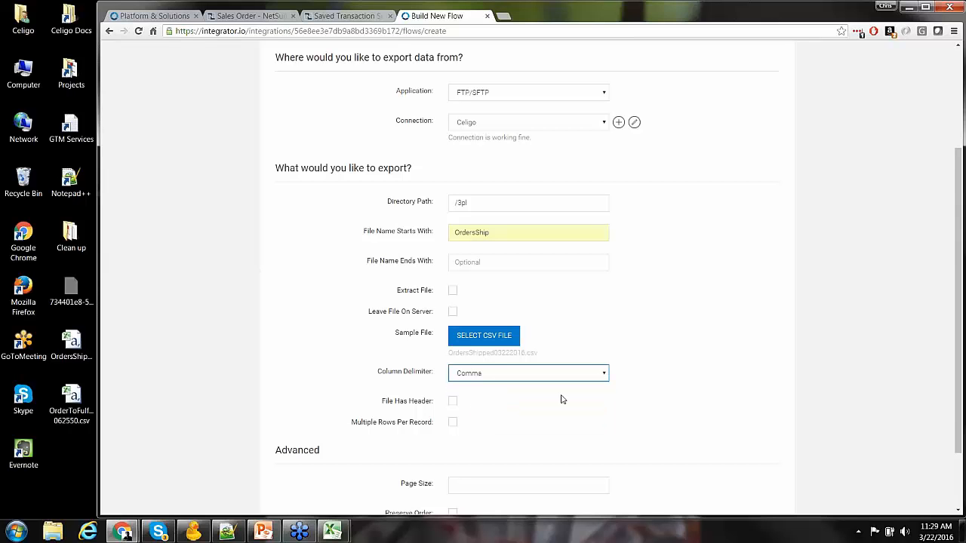
click(454, 402)
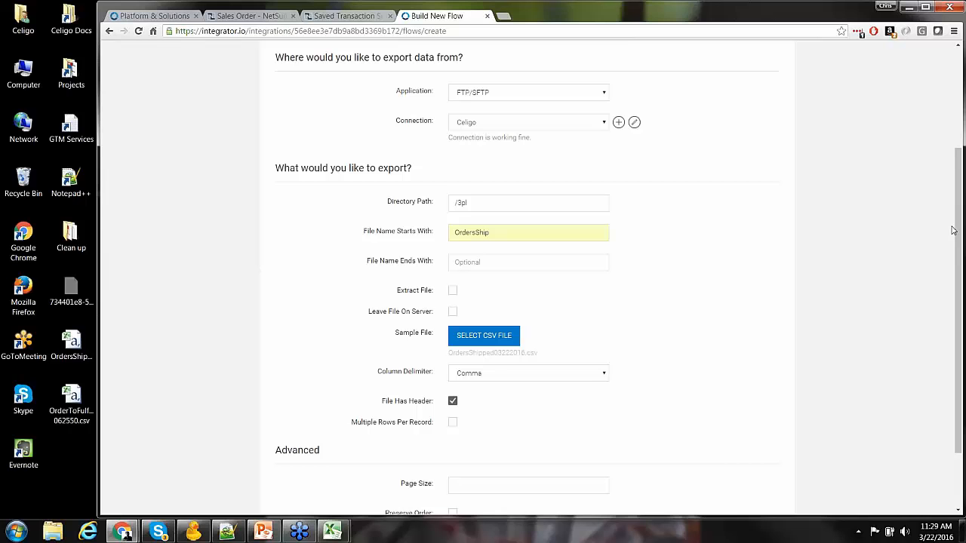
scroll(940, 302, down, 2)
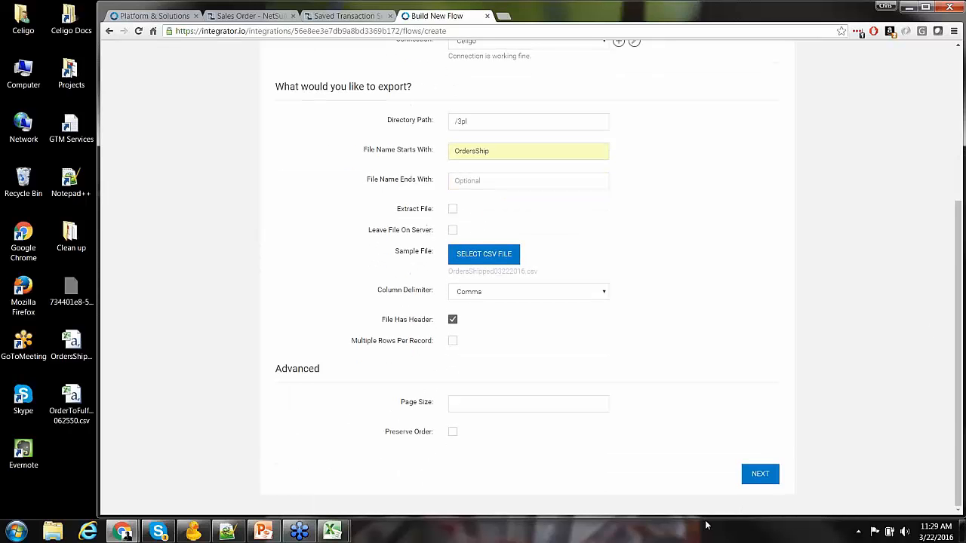
click(761, 474)
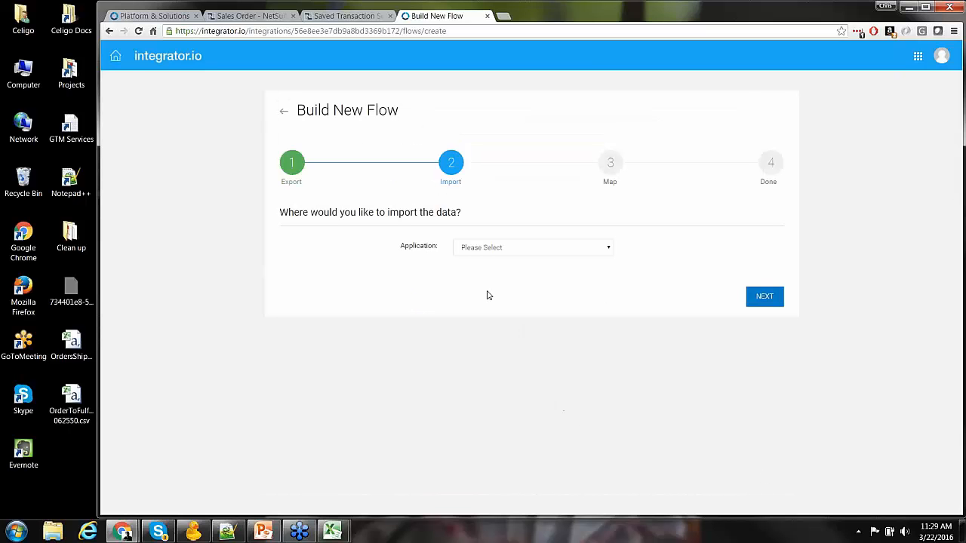
Set the import destination to NetSuite using the Honeycomb Mfg connection.
click(610, 254)
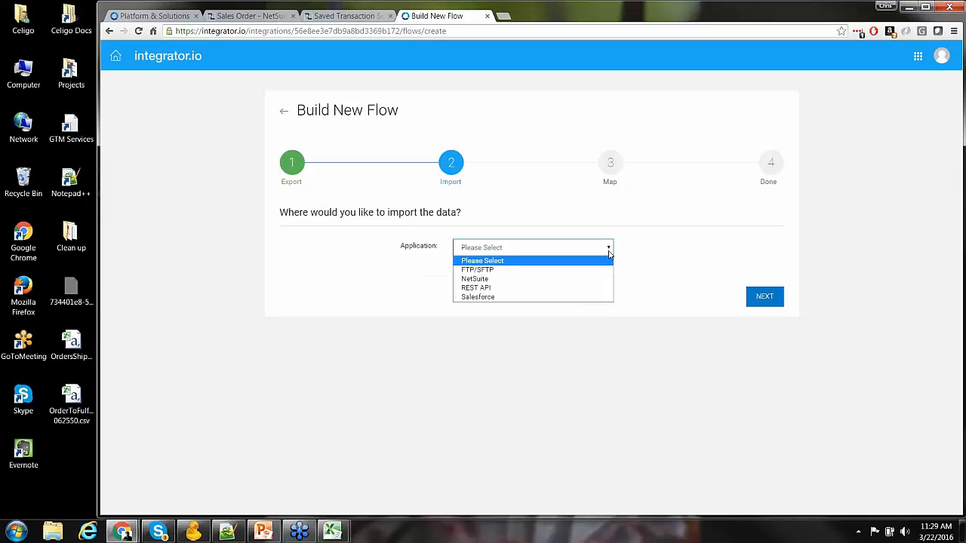
click(569, 281)
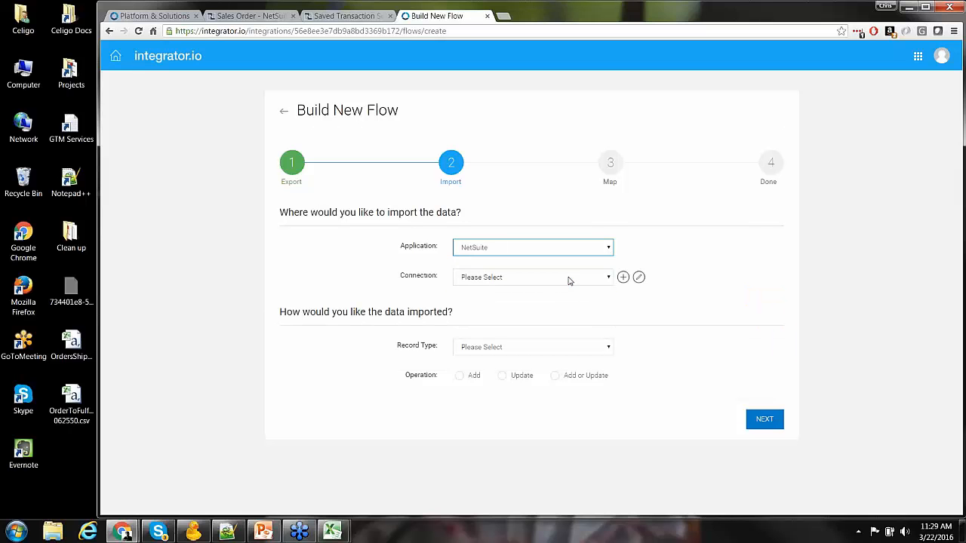
click(609, 277)
click(563, 315)
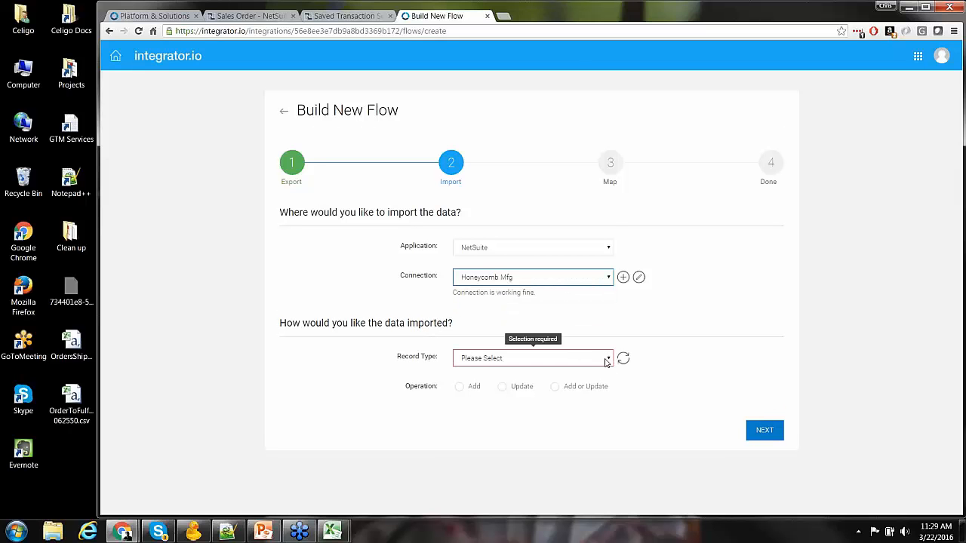
Set the import's record type to Item Shipment and its operation to Add.
click(606, 360)
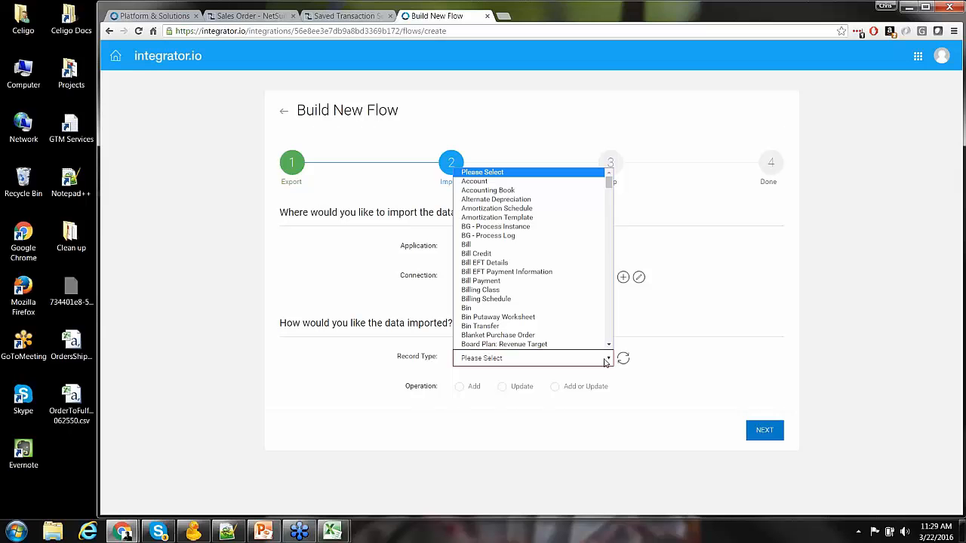
key(i)
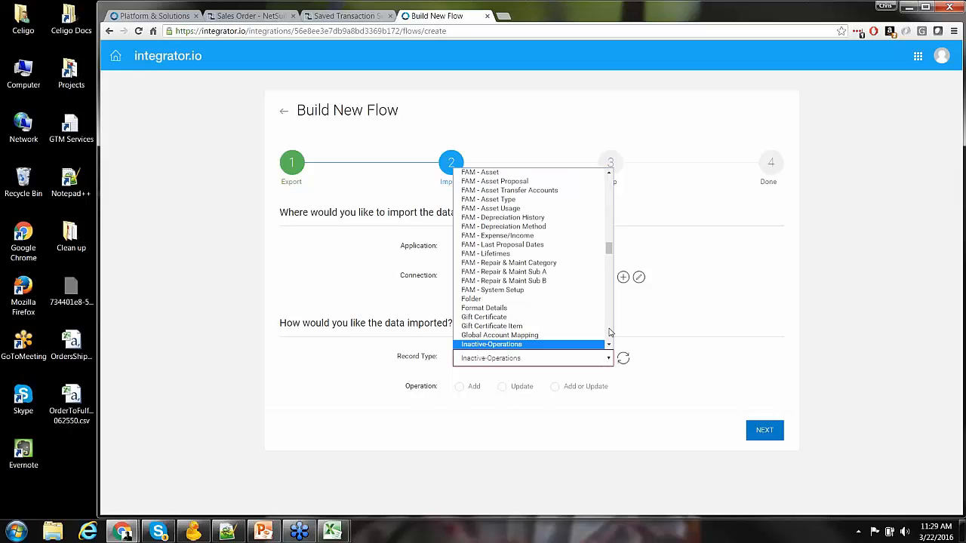
scroll(610, 332, down, 3)
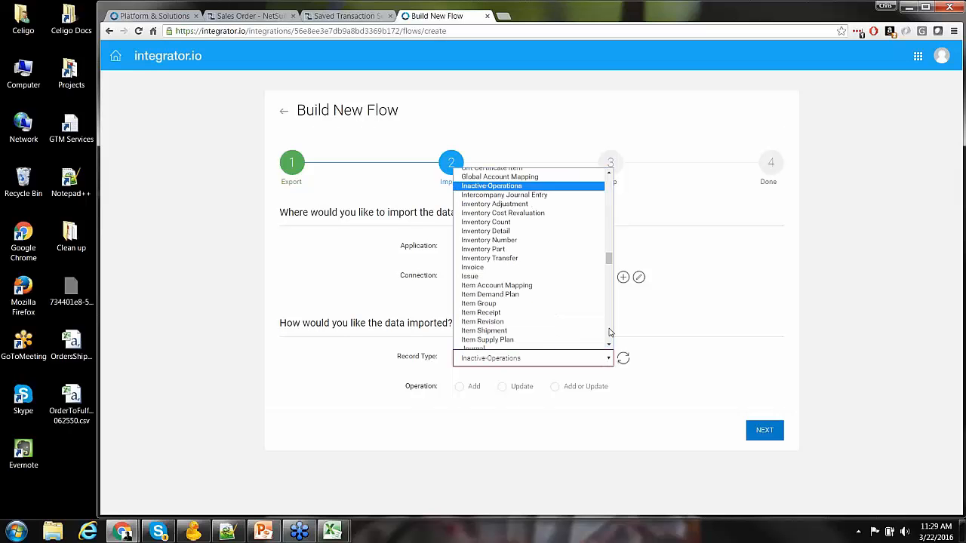
click(541, 330)
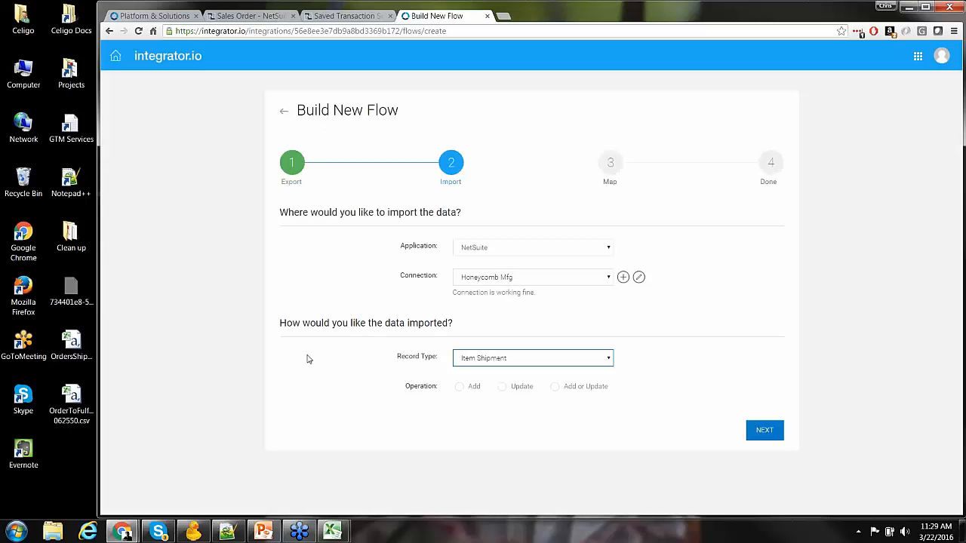
click(460, 390)
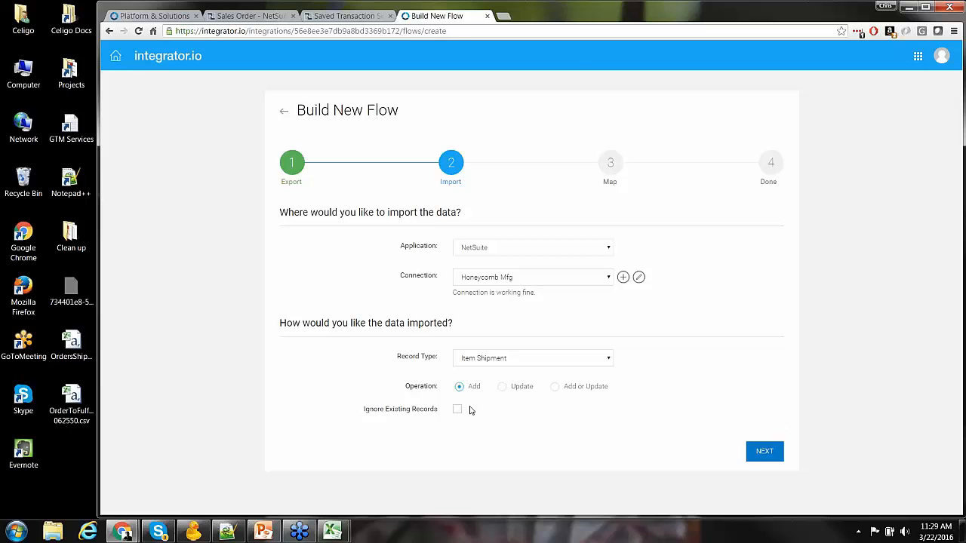
Proceed to the mapping stage, create the mapping, and map the Order export field to Created From (InternalId) in NetSuite.
click(764, 453)
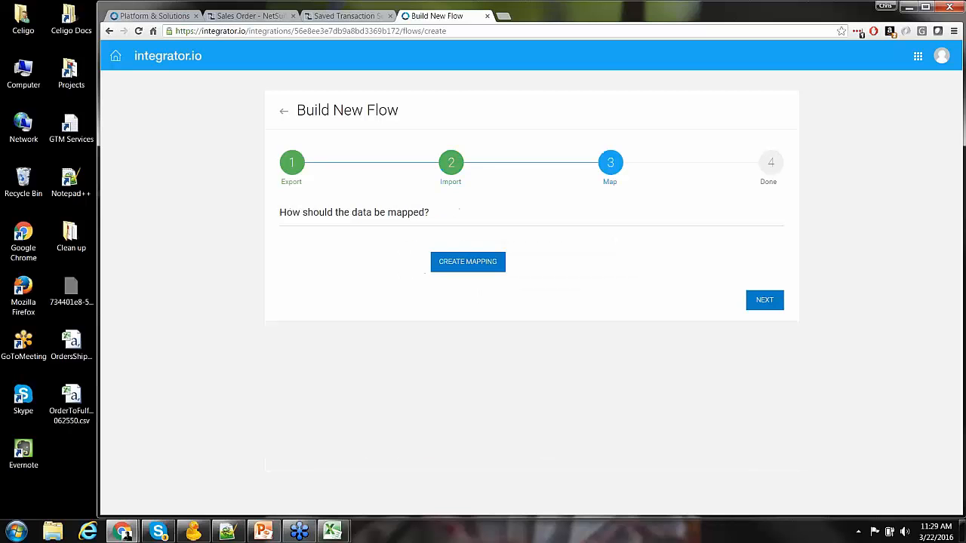
click(469, 261)
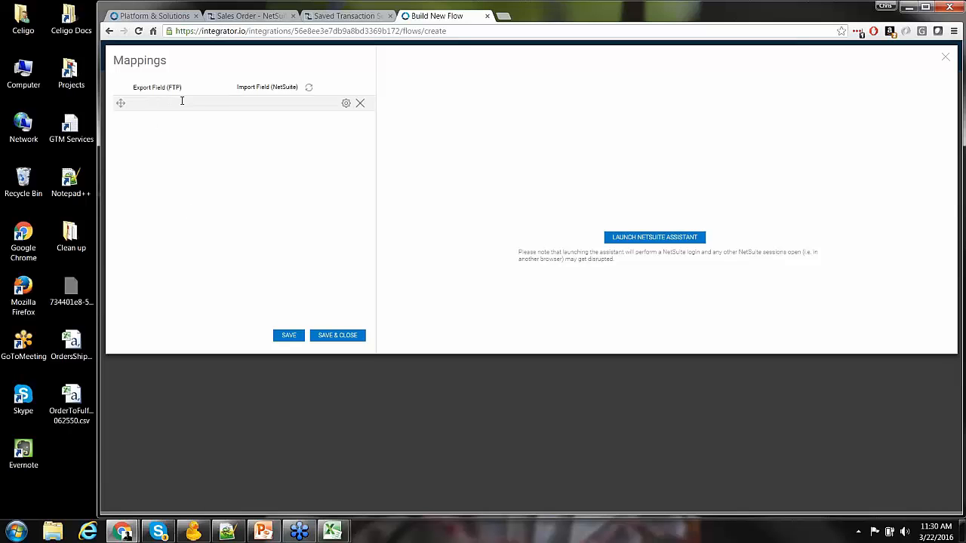
click(207, 106)
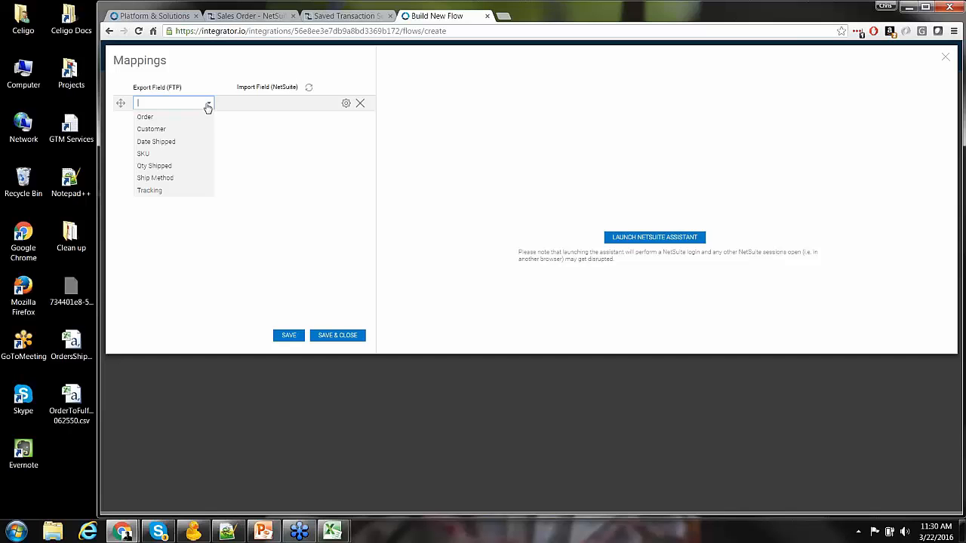
click(169, 118)
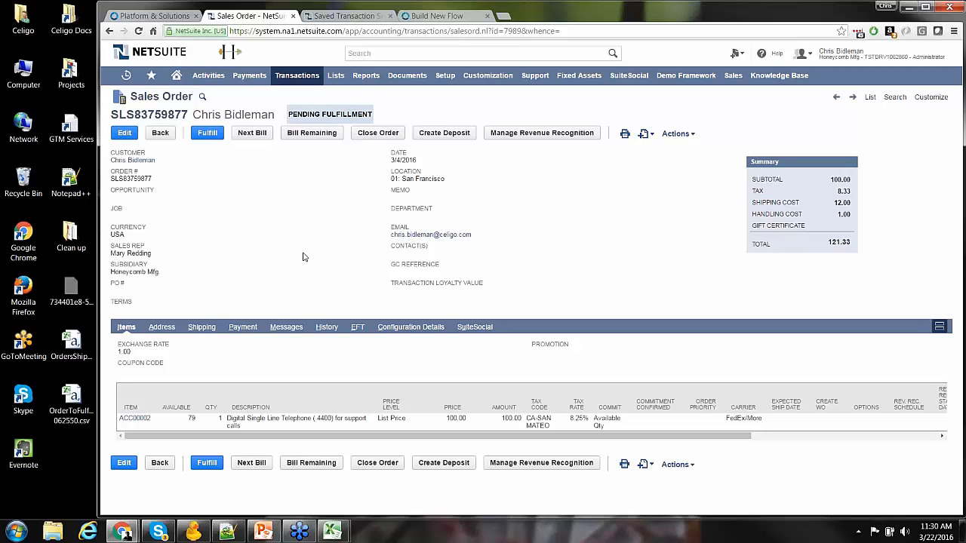
click(430, 16)
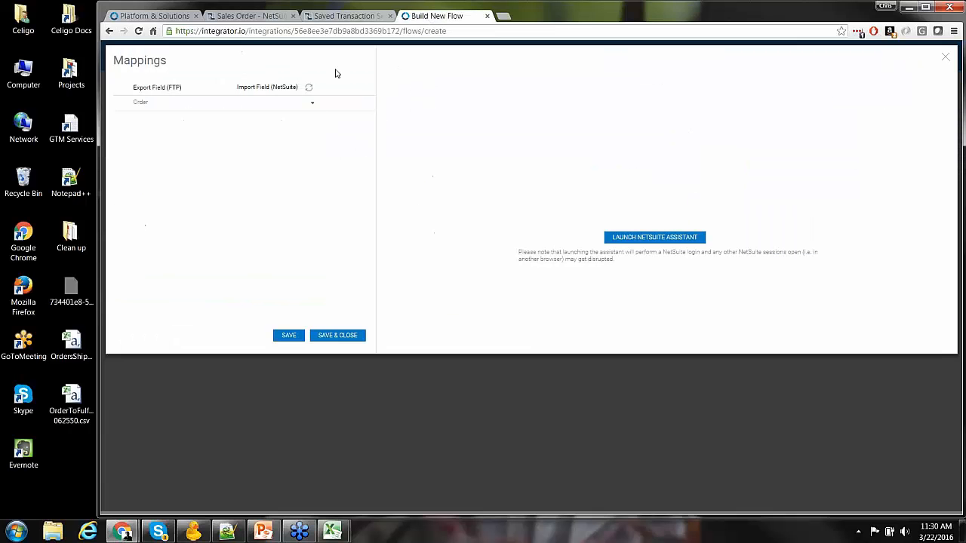
click(311, 104)
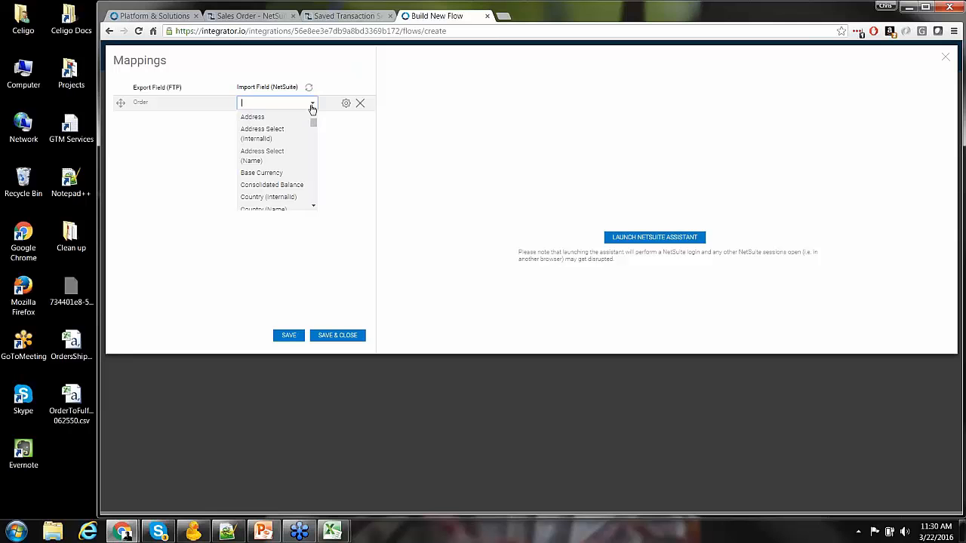
text(c)
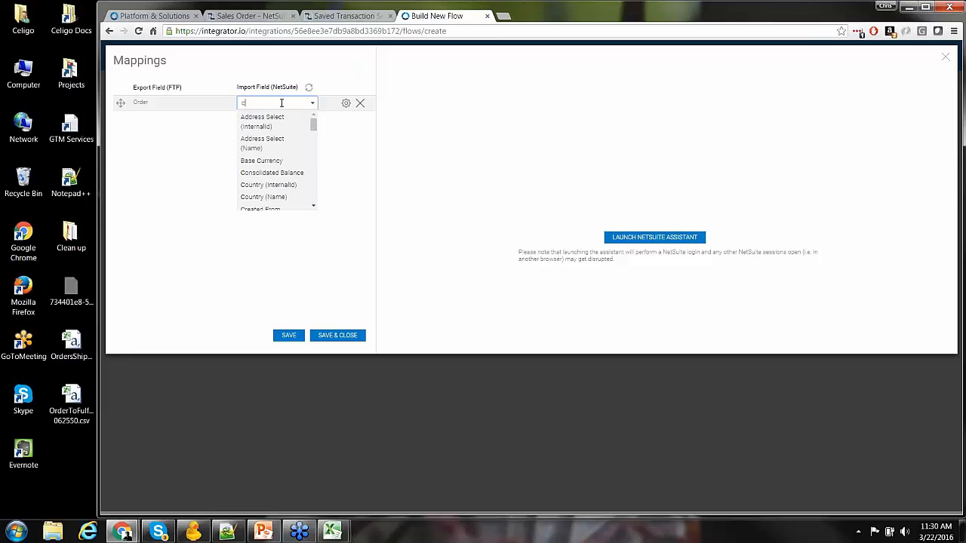
text(r)
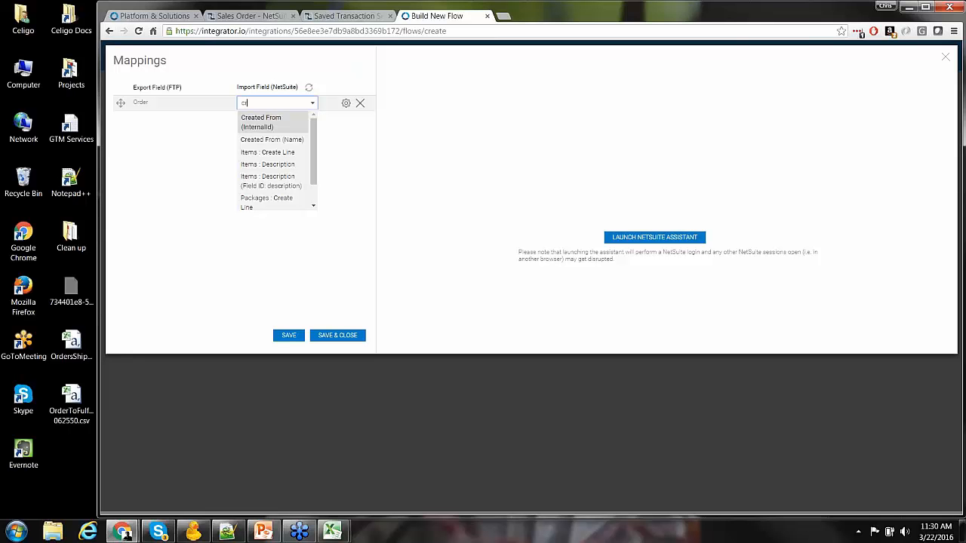
click(261, 122)
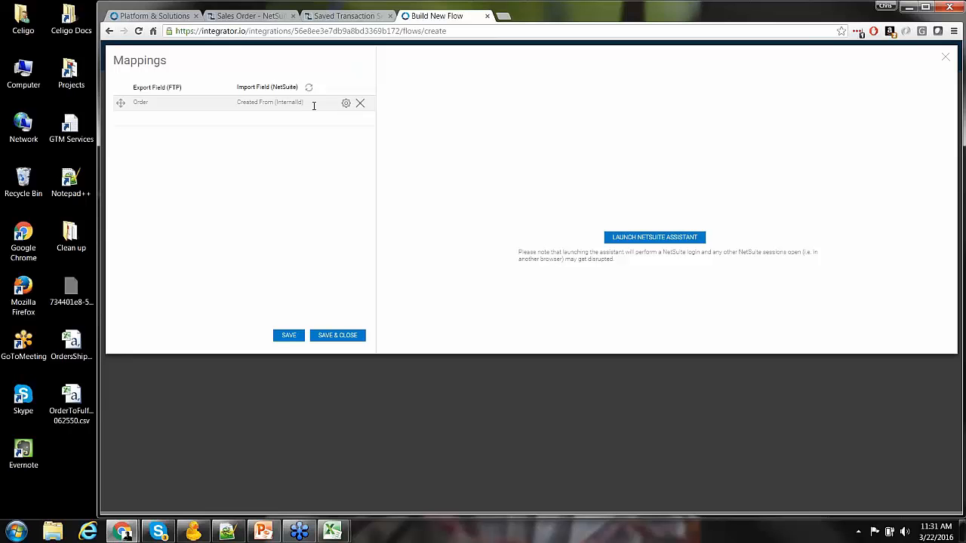
Make the Order field mapping a Lookup using Dynamic: NetSuite Search with Sales Order as the search record type.
click(347, 104)
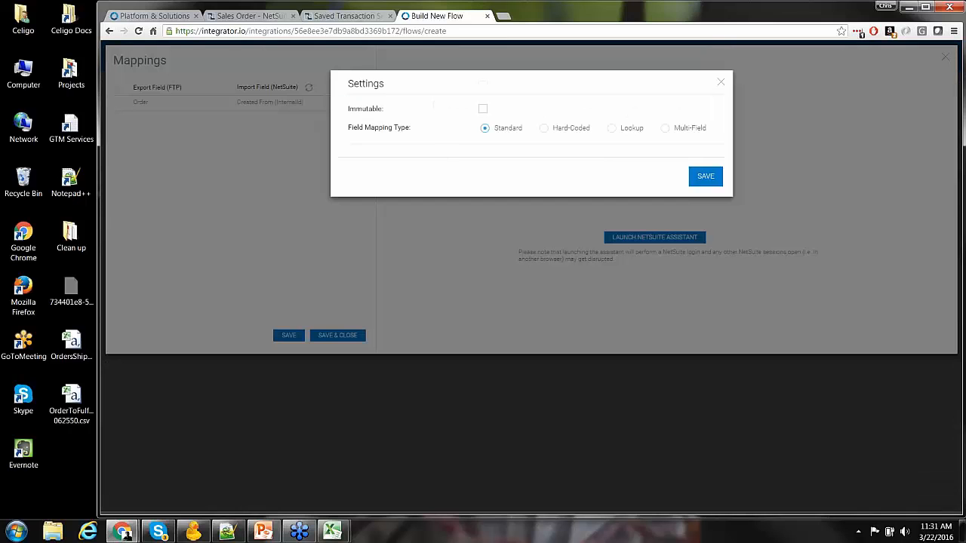
click(612, 129)
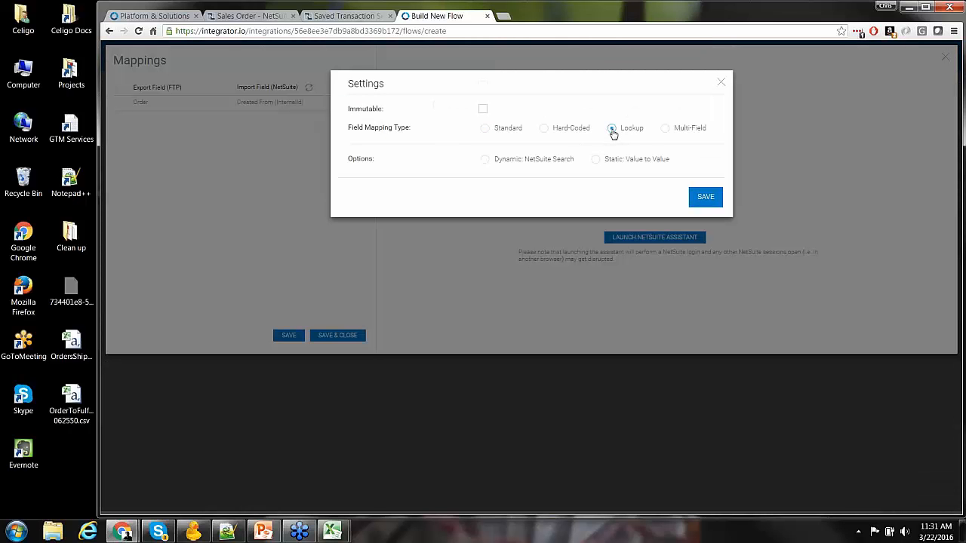
click(486, 161)
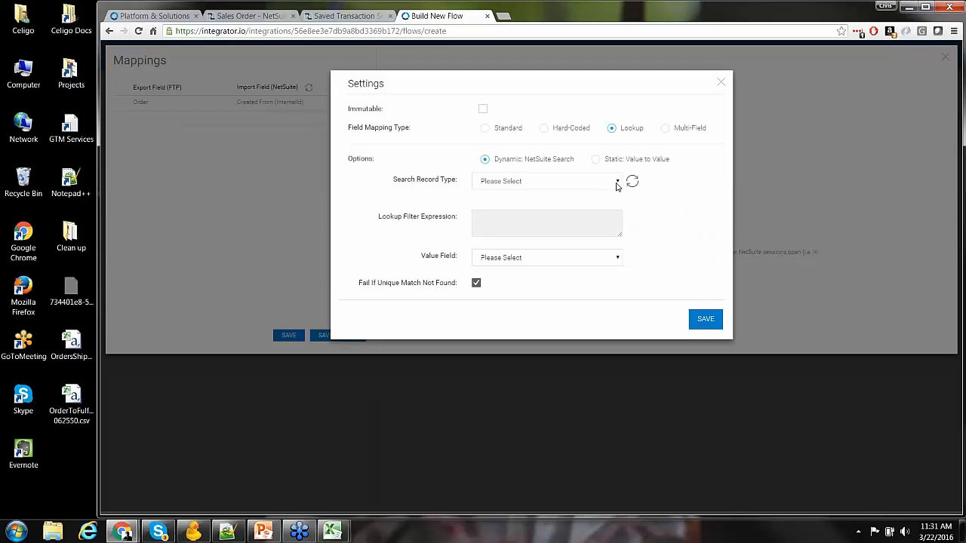
click(617, 185)
key(s)
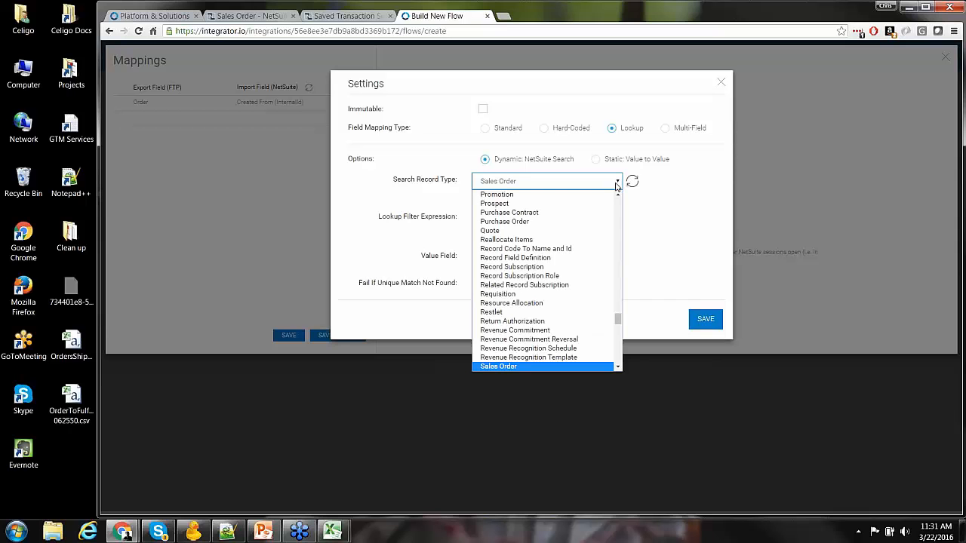
click(511, 368)
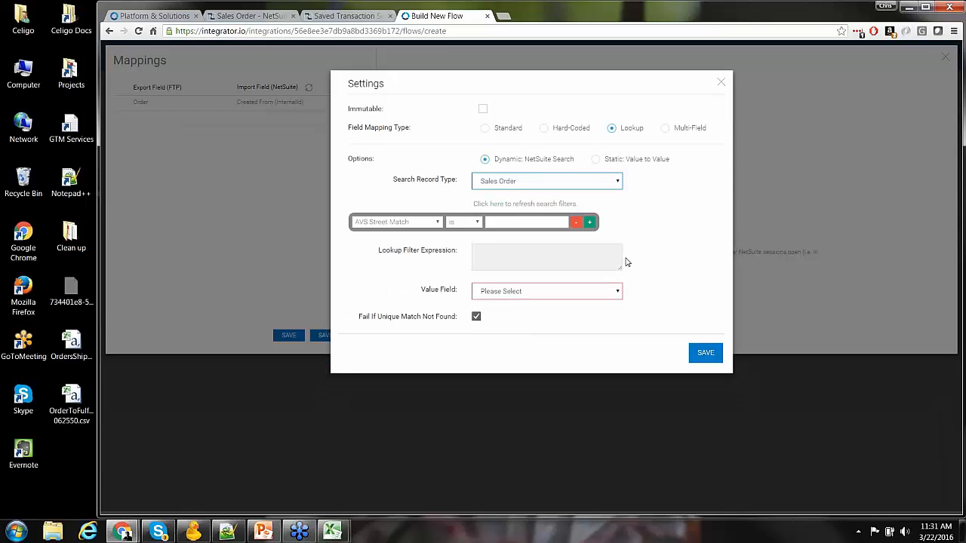
Define the lookup filter as Order # is Order, checking the order number field on the NetSuite sales order.
click(437, 224)
key(o)
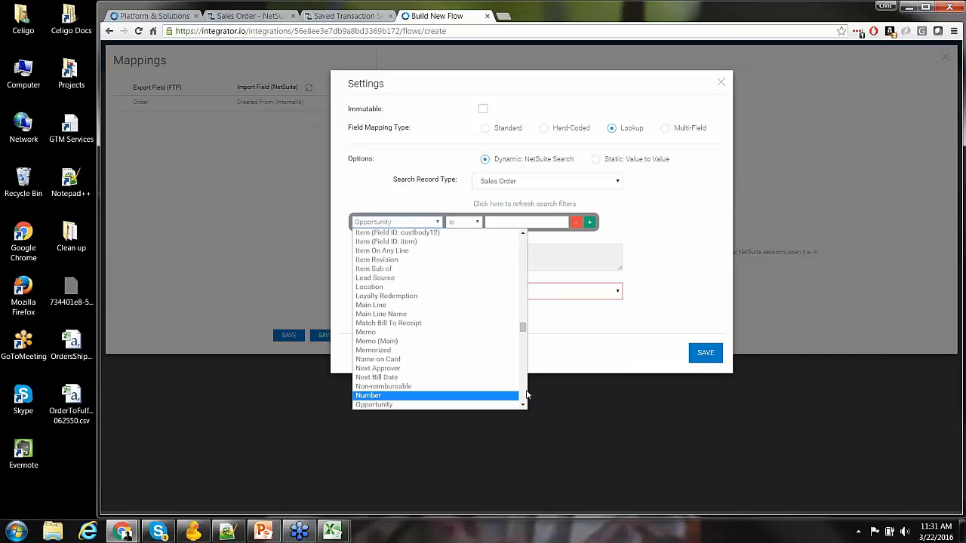
scroll(526, 394, down, 3)
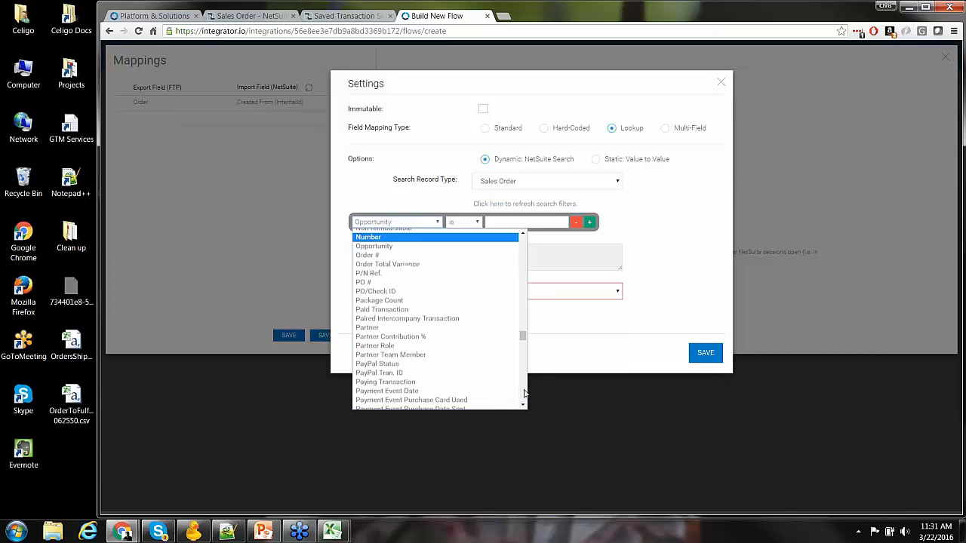
click(394, 257)
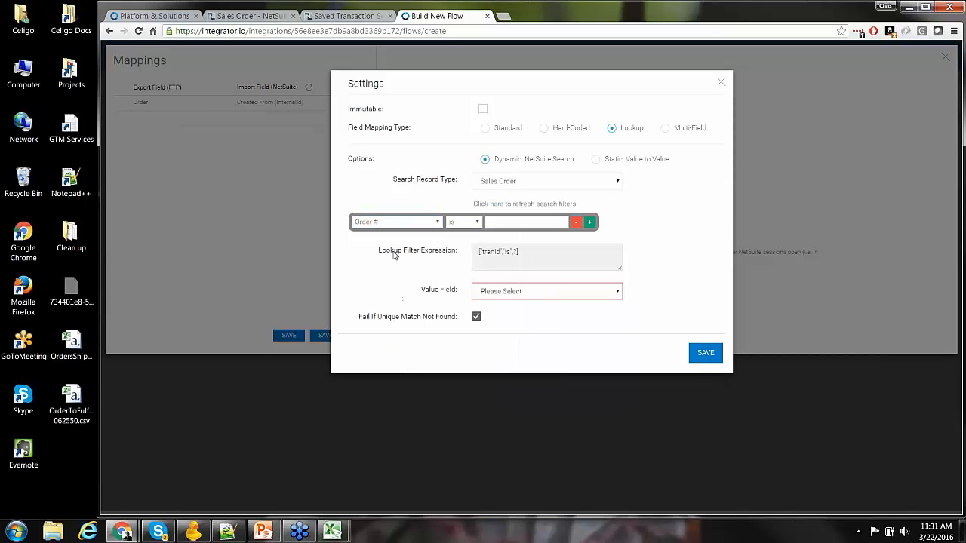
click(245, 16)
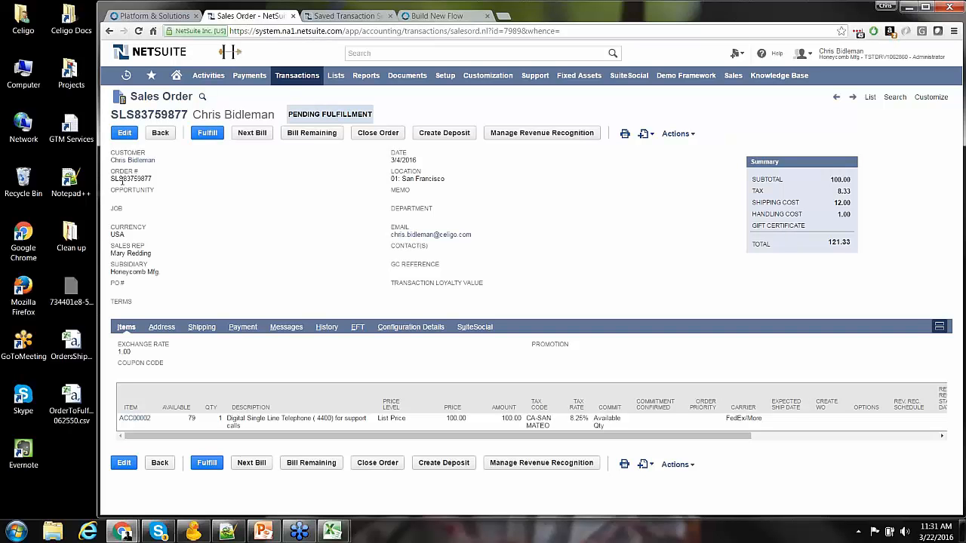
click(440, 16)
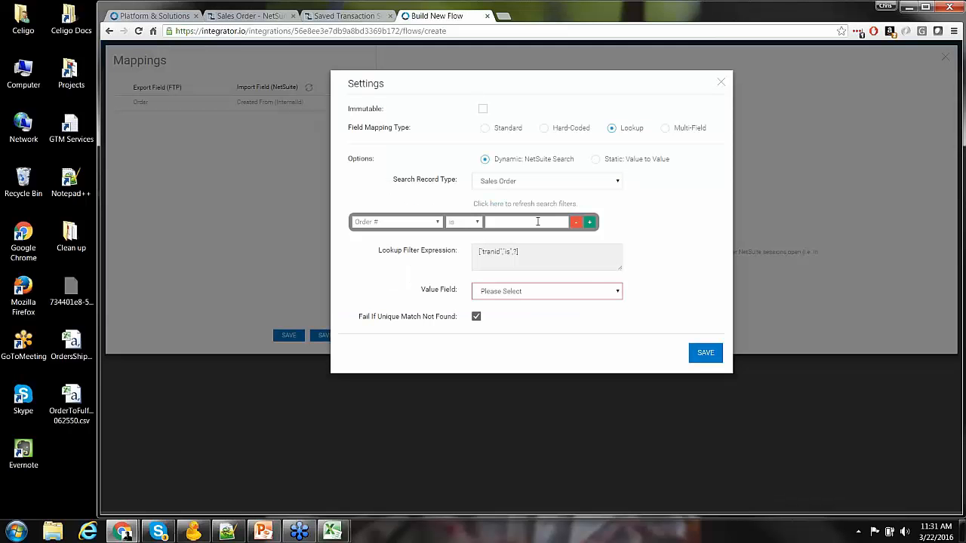
click(537, 221)
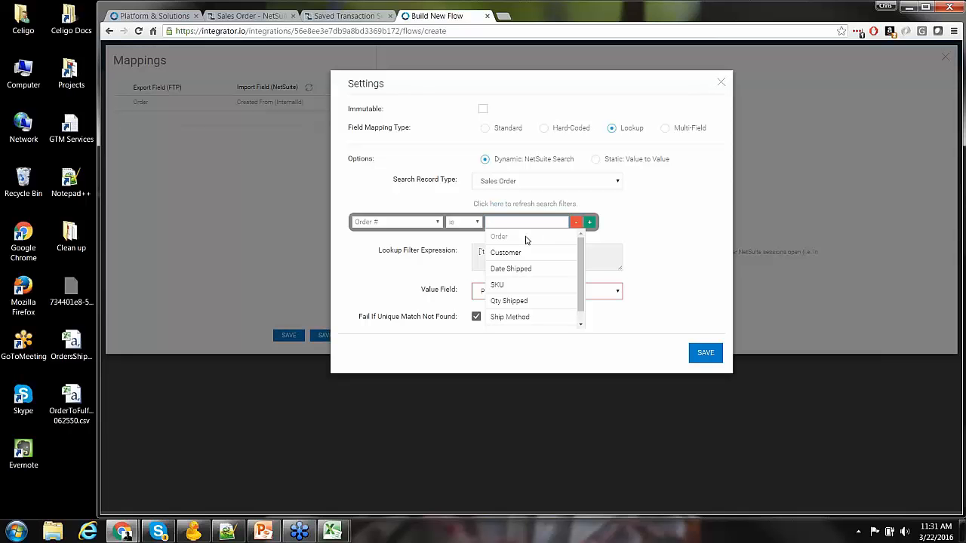
click(526, 238)
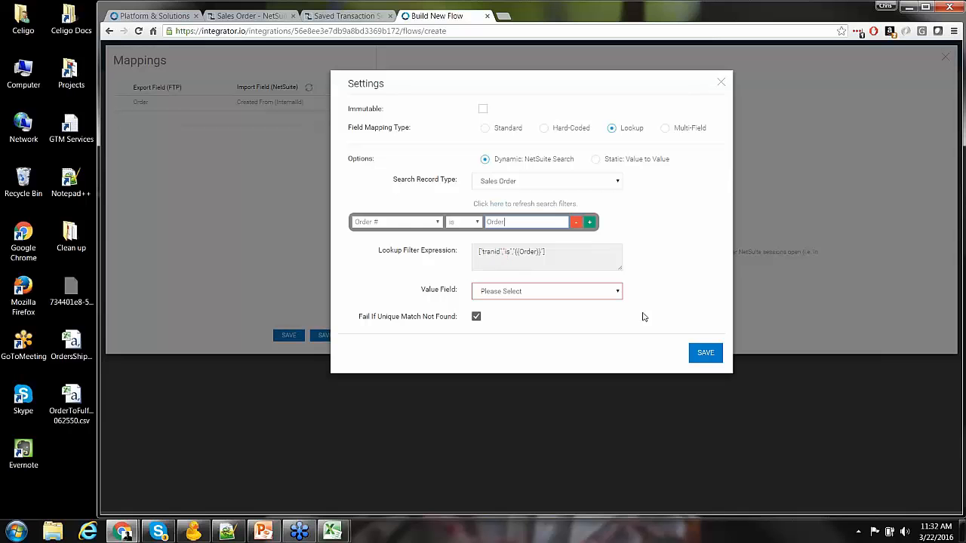
Set the lookup's value field to Internal ID.
mouse_move(619, 295)
click(617, 293)
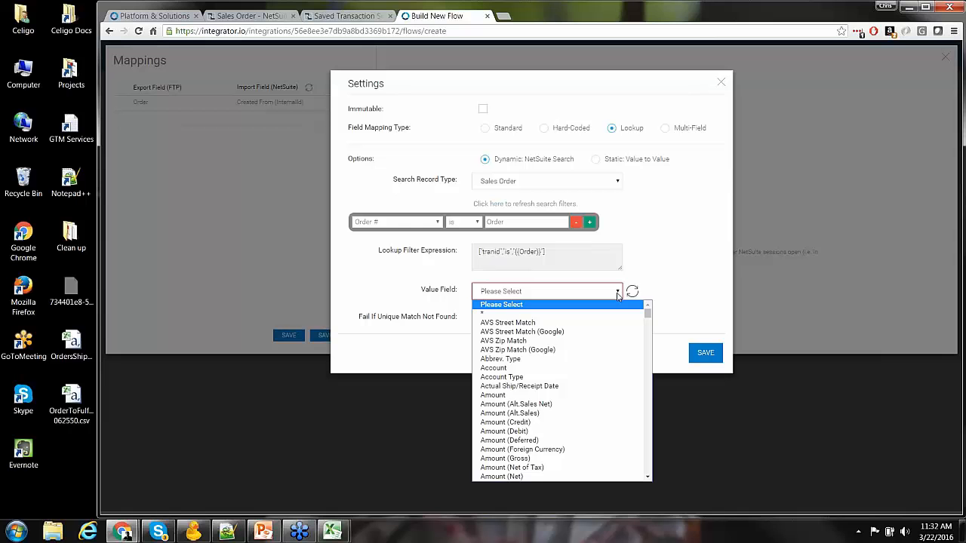
key(i)
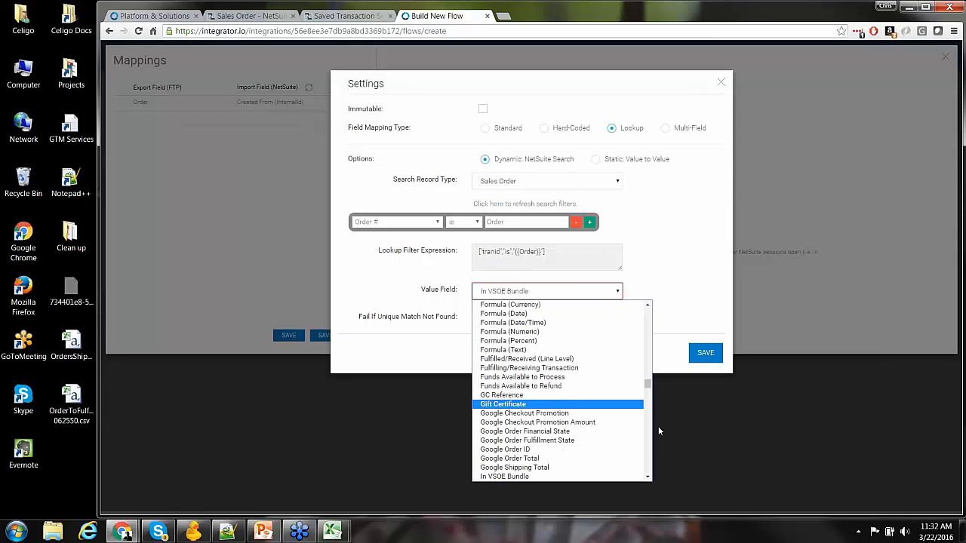
scroll(650, 445, down, 5)
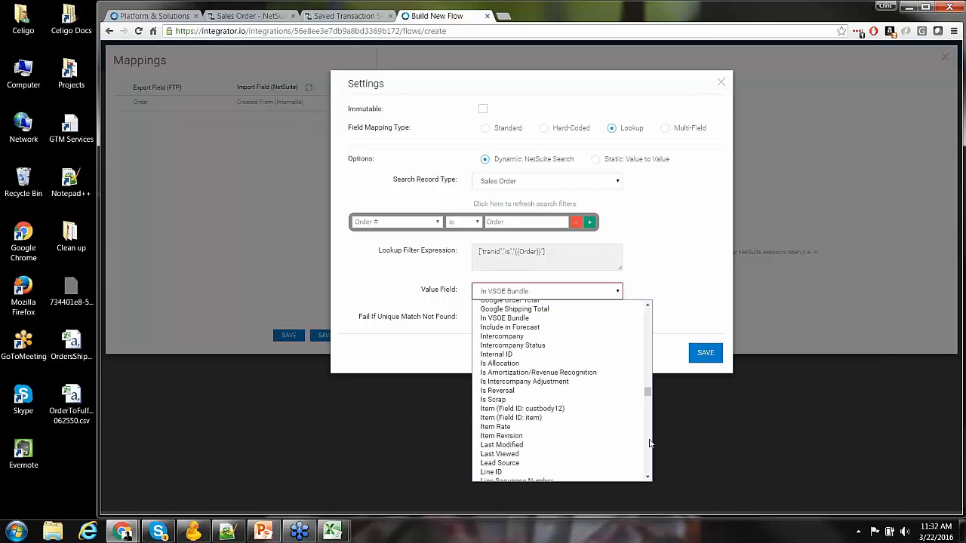
click(541, 355)
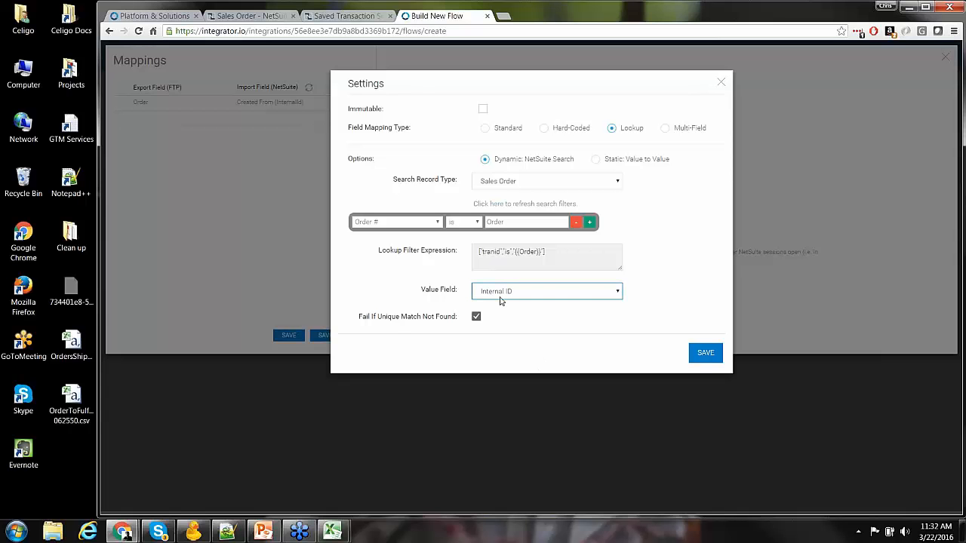
Highlight the internal ID in the NetSuite sales order's URL, and save the lookup settings in the flow.
click(238, 17)
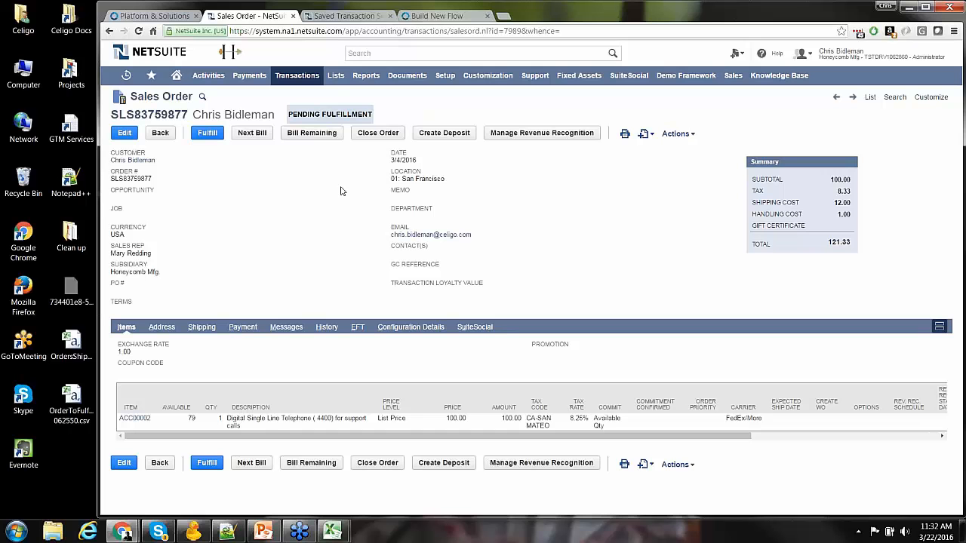
click(515, 30)
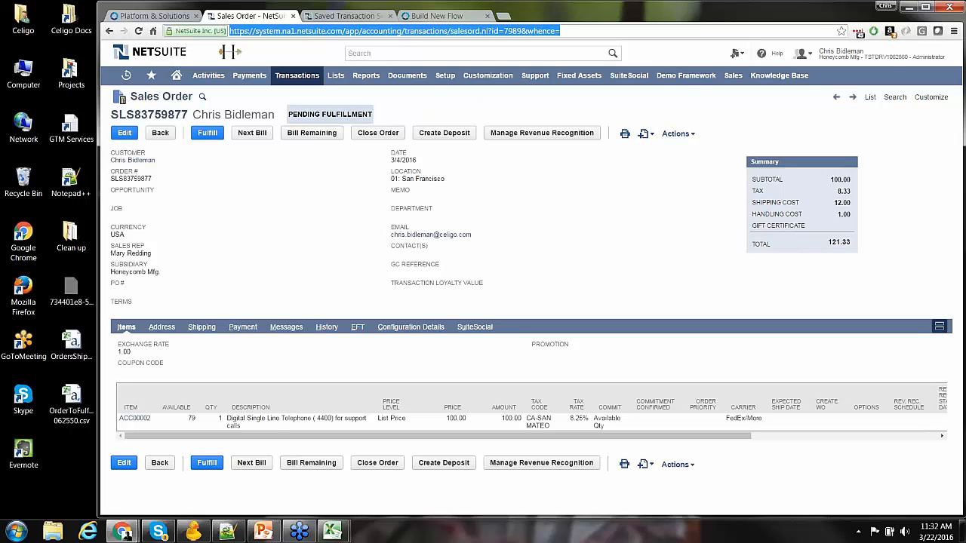
click(515, 30)
double_click(515, 30)
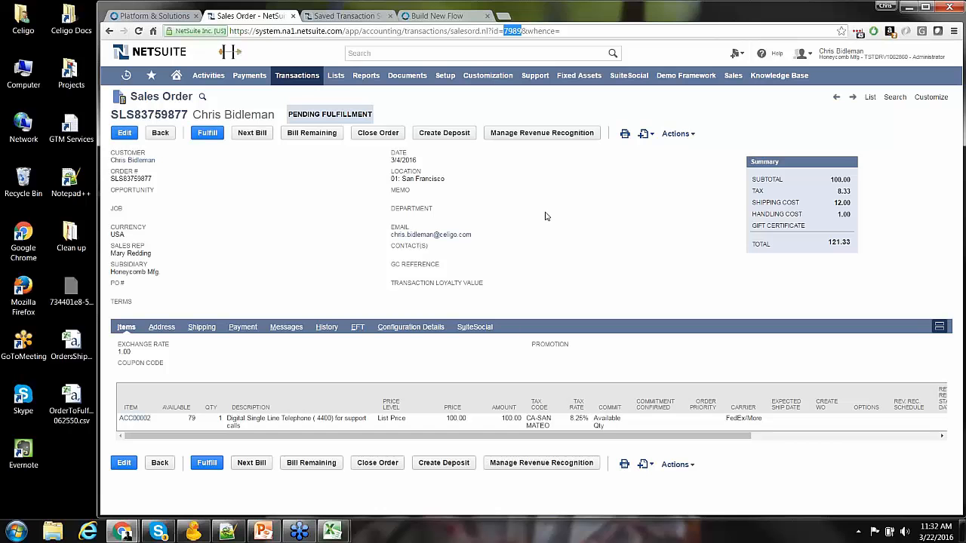
click(423, 17)
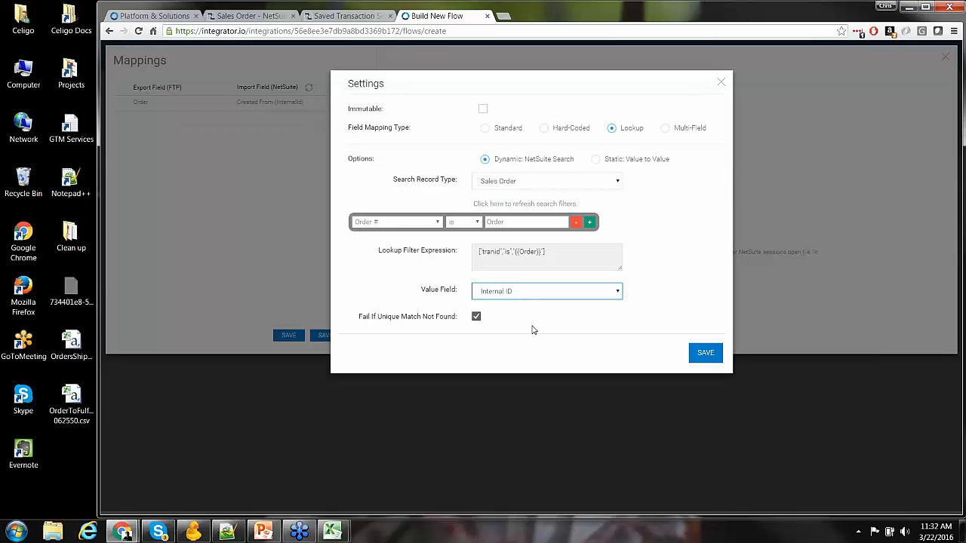
click(702, 357)
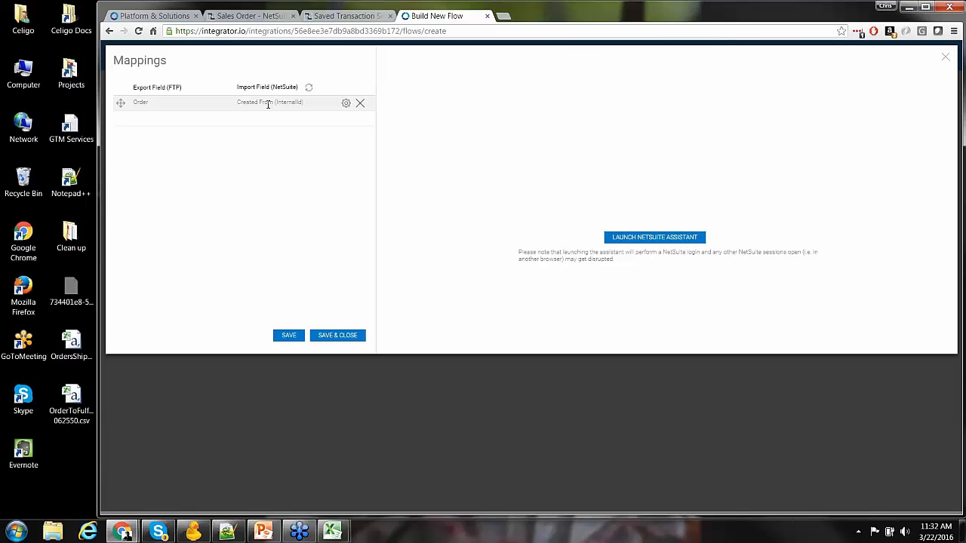
Add a mapping from the Date Shipped export field to the NetSuite Date import field.
click(166, 121)
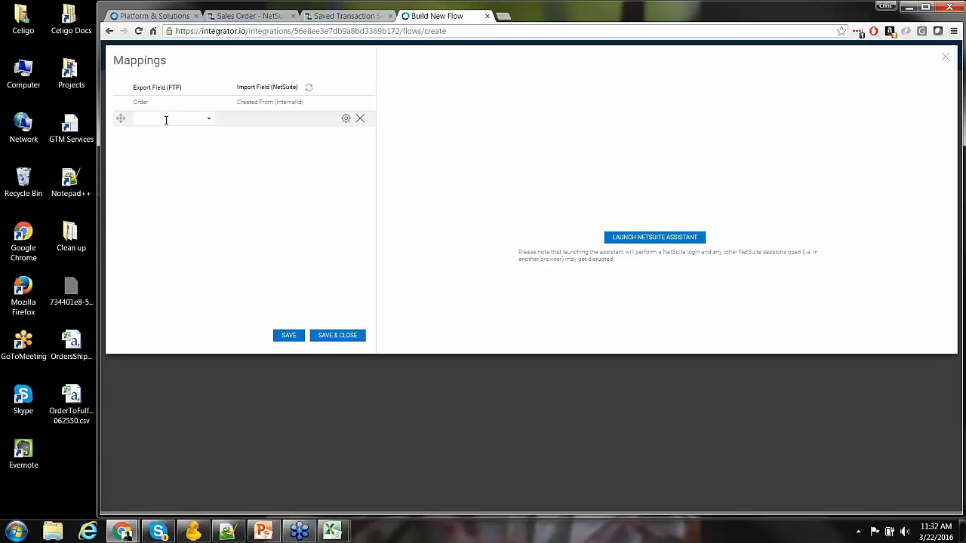
click(209, 121)
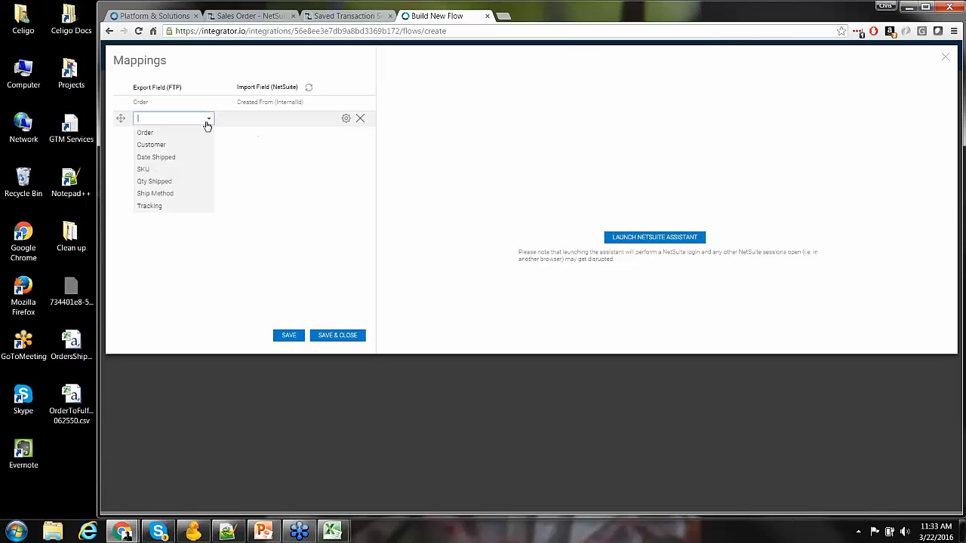
click(157, 157)
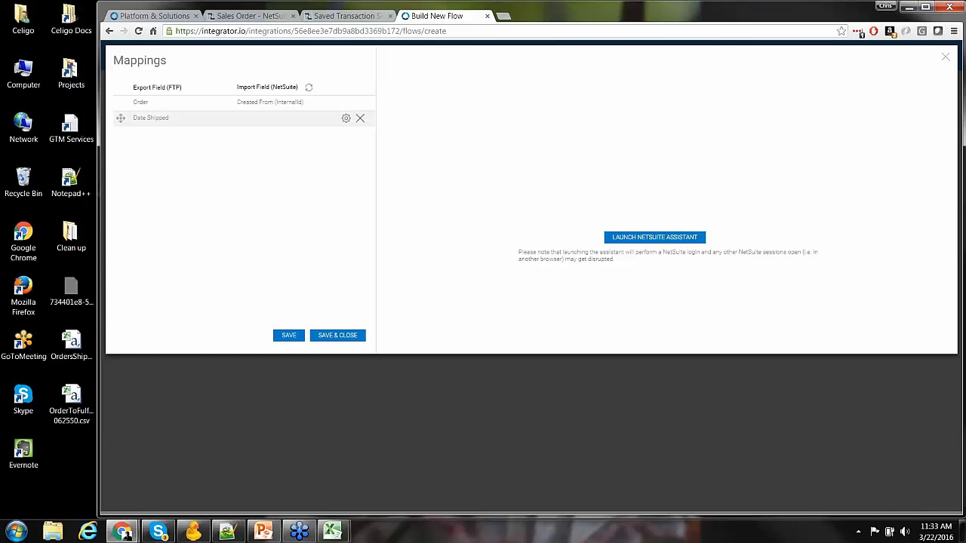
click(287, 119)
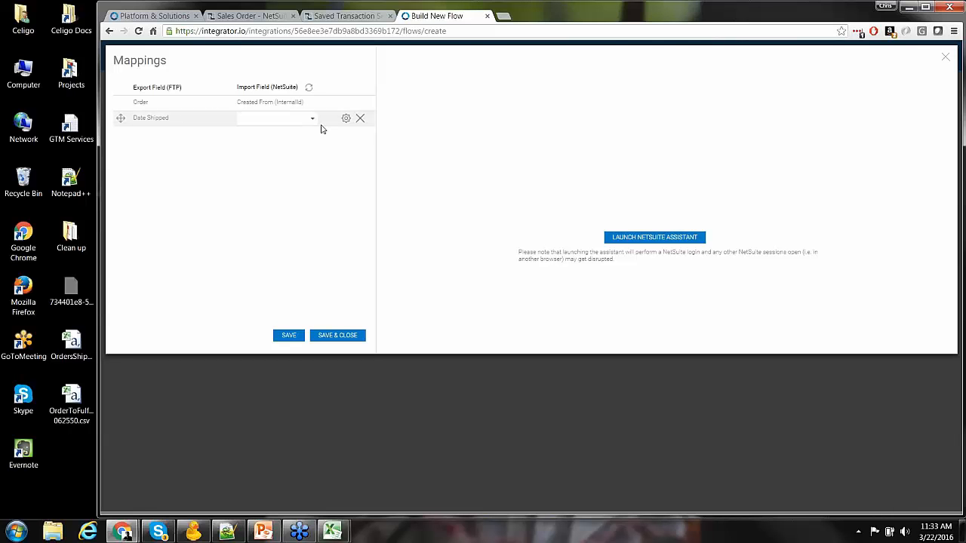
click(311, 119)
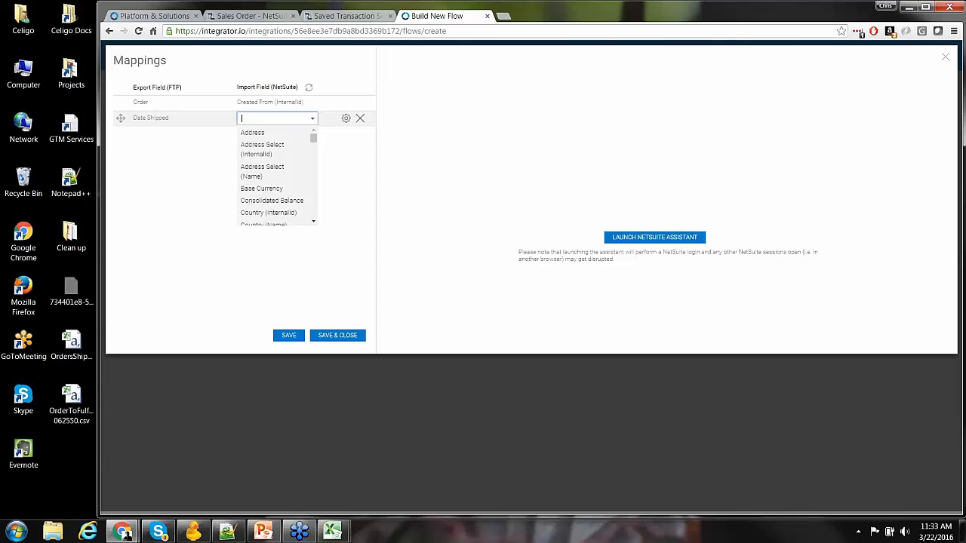
text(d)
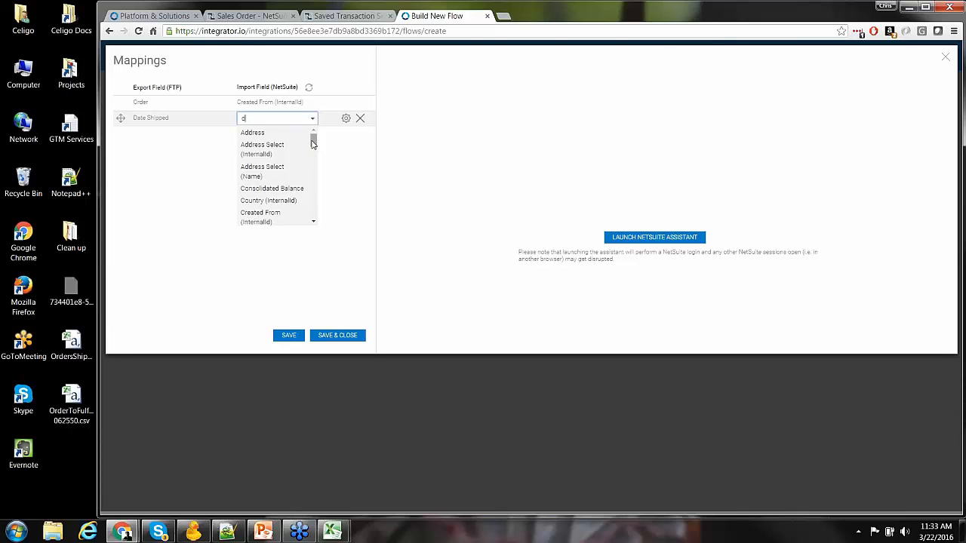
text(a)
click(270, 147)
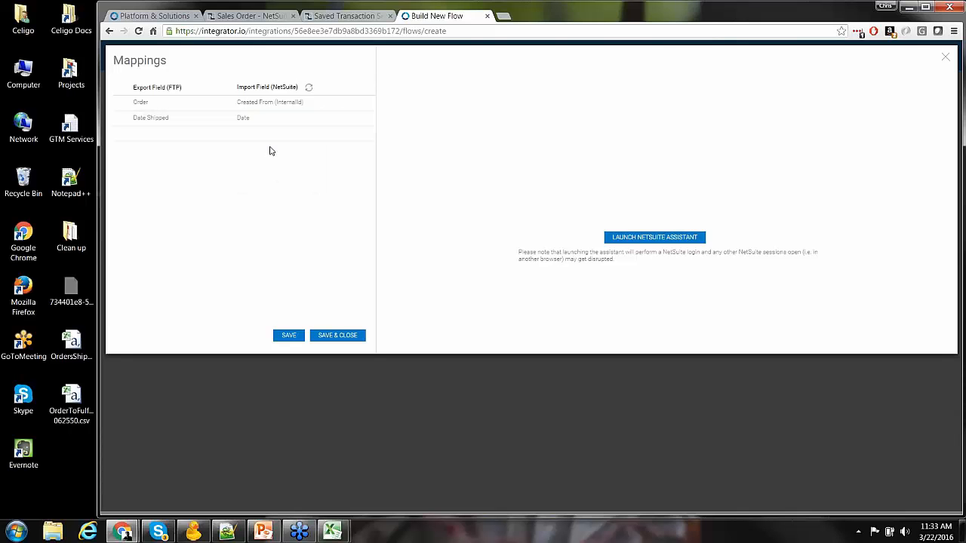
Add a mapping from the Ship Method export field to the NetSuite Ship Via (Name) import field.
click(192, 133)
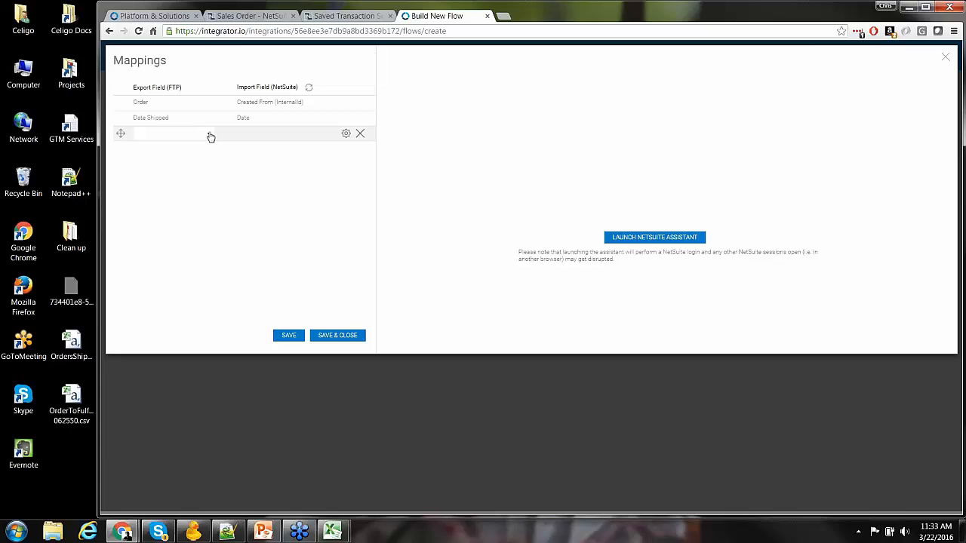
click(208, 135)
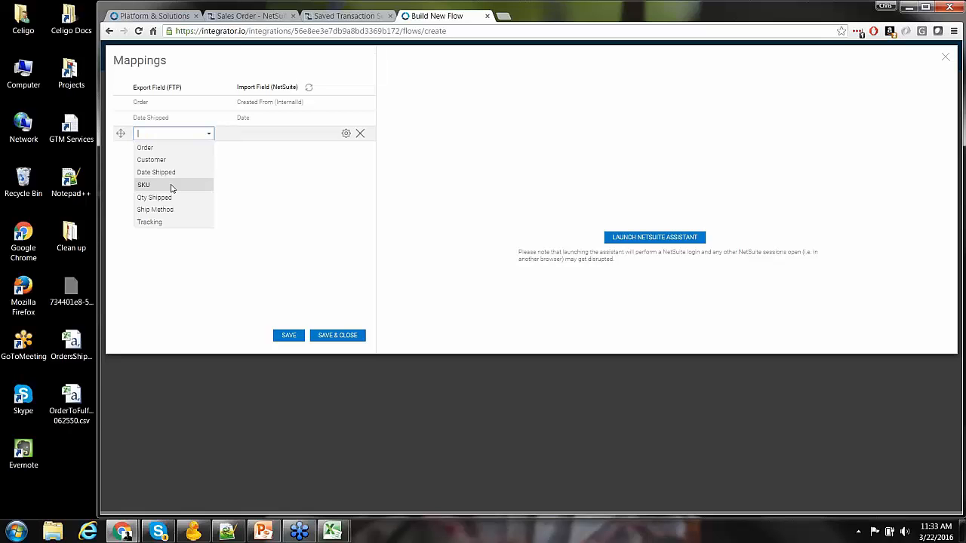
key(Down)
key(Down)
click(165, 209)
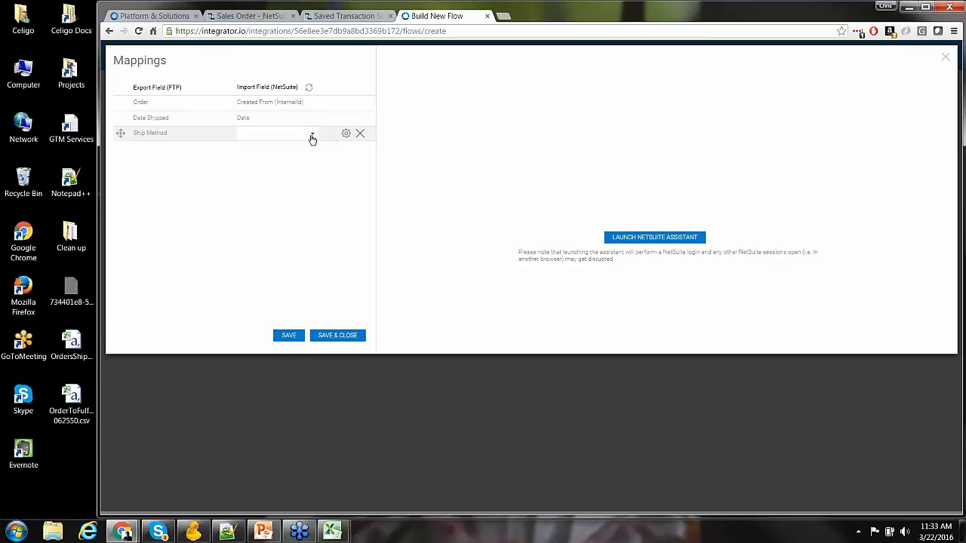
click(313, 139)
text(s)
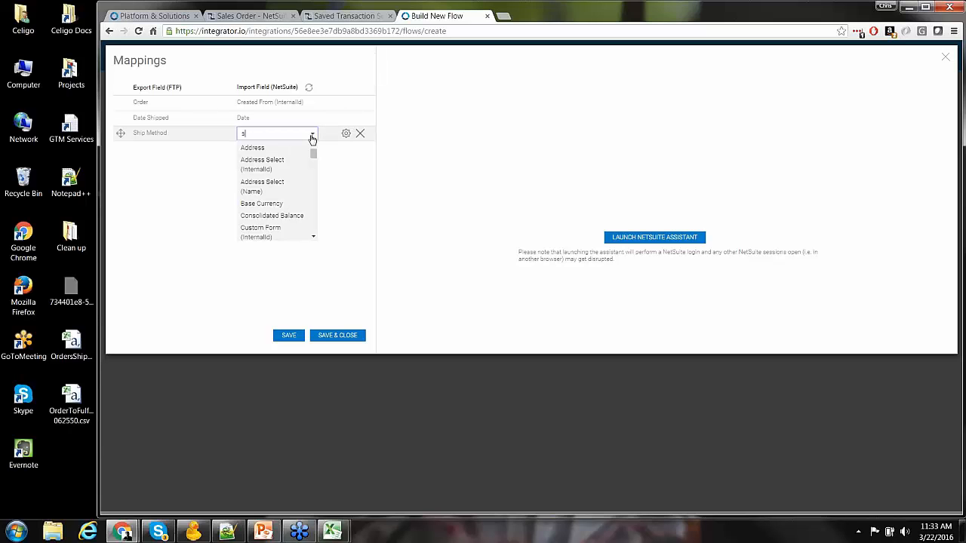
text(h)
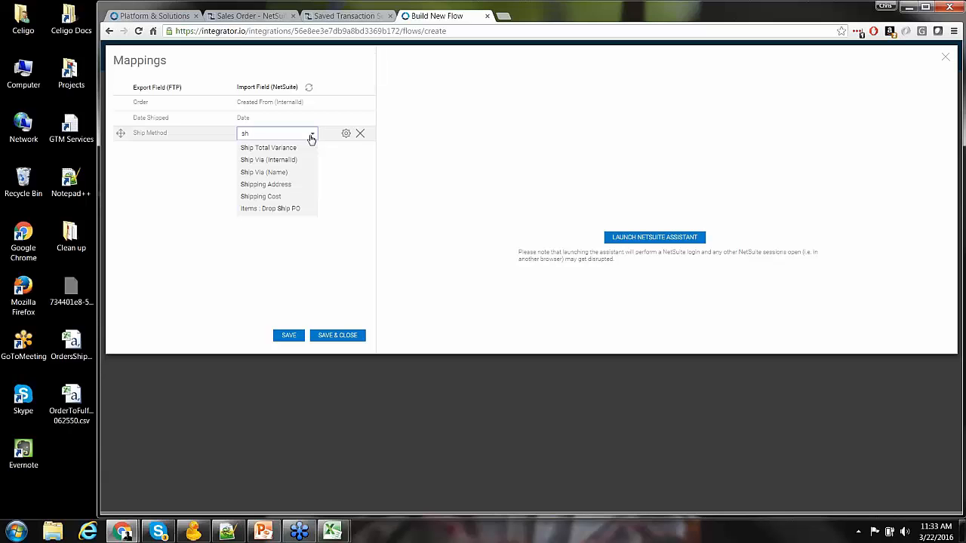
click(297, 175)
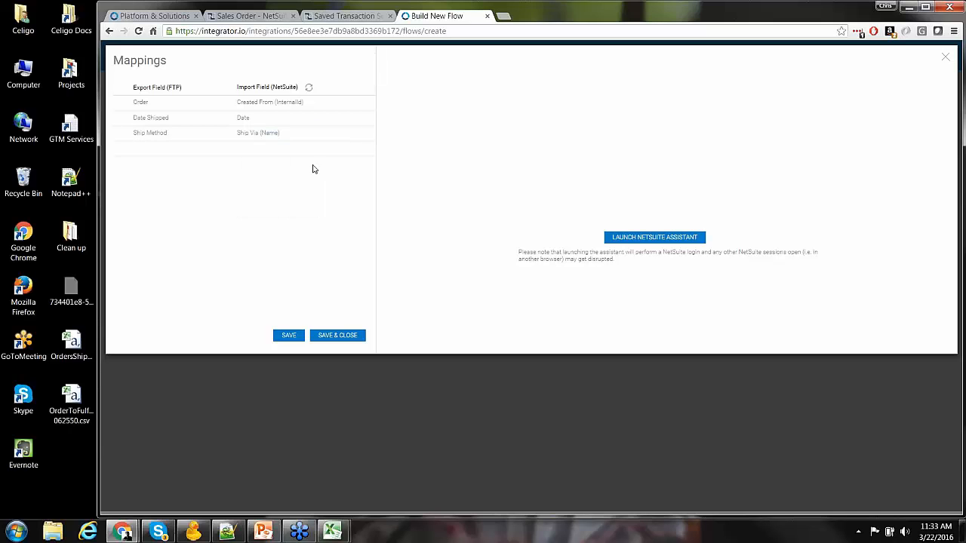
Make the Ship Method field mapping a Lookup using the Static: Value to Value option.
click(345, 134)
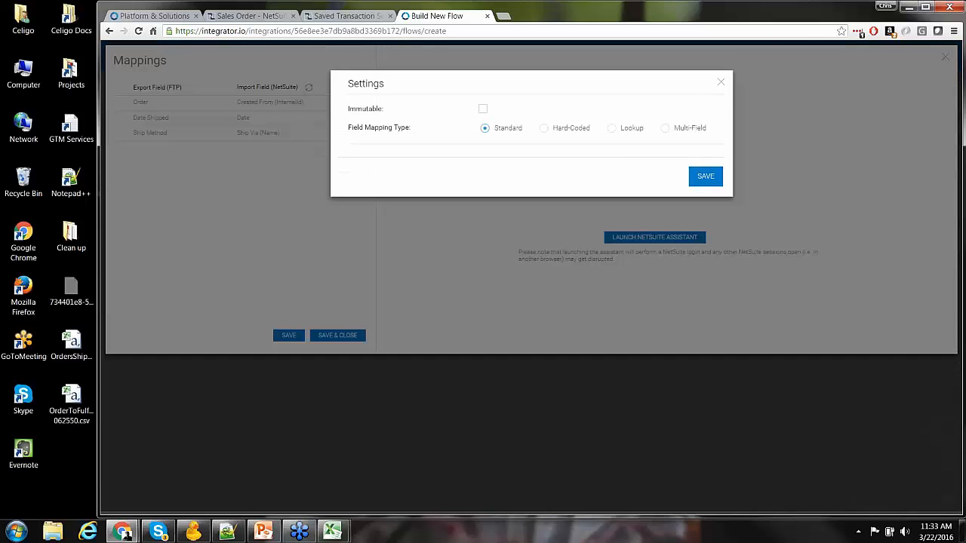
click(612, 130)
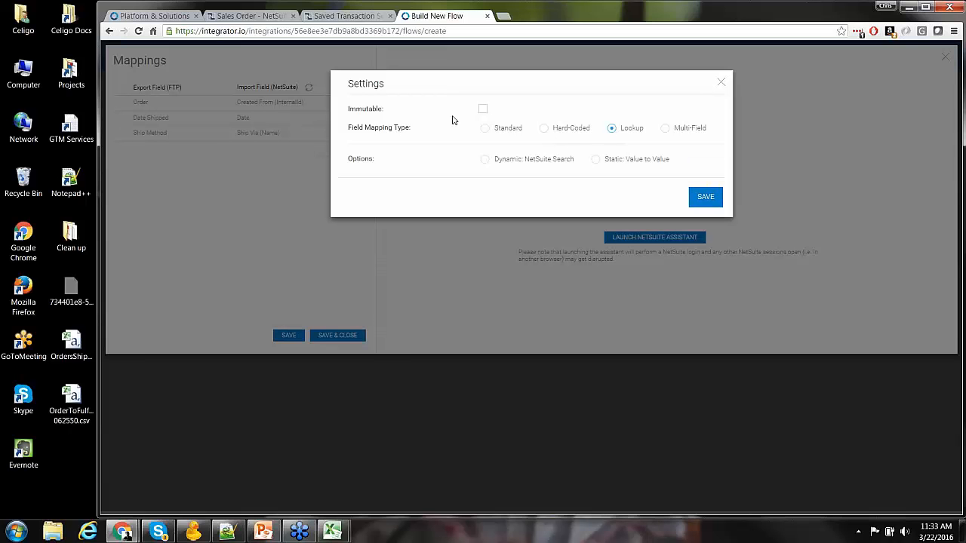
click(598, 163)
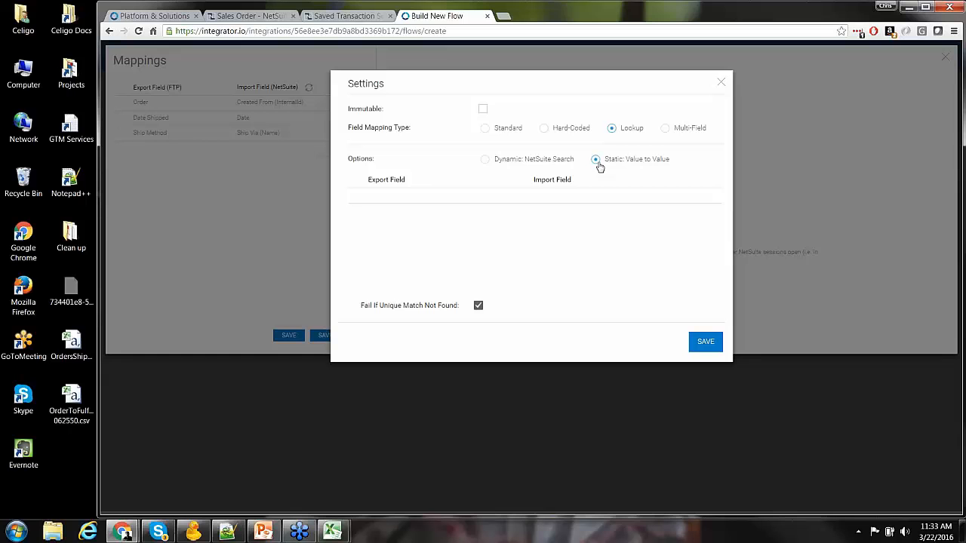
Pair export value UPS01 with import value UPS Ground in the static lookup, and save the Ship Method settings.
click(432, 195)
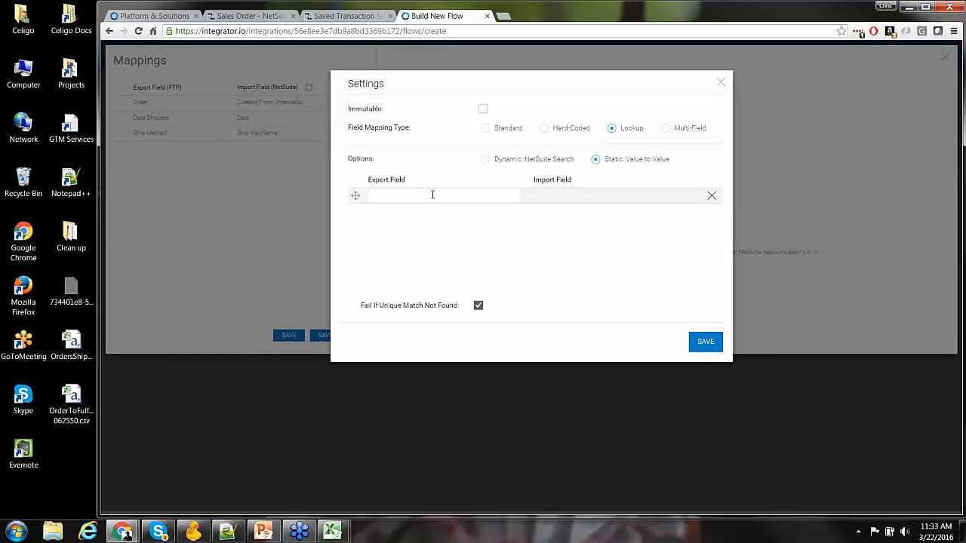
click(433, 194)
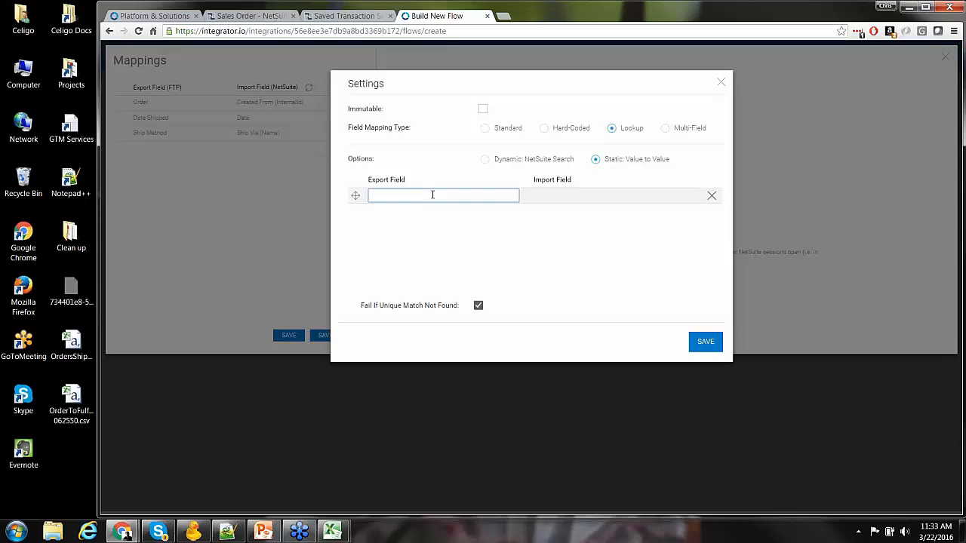
text(UPS01)
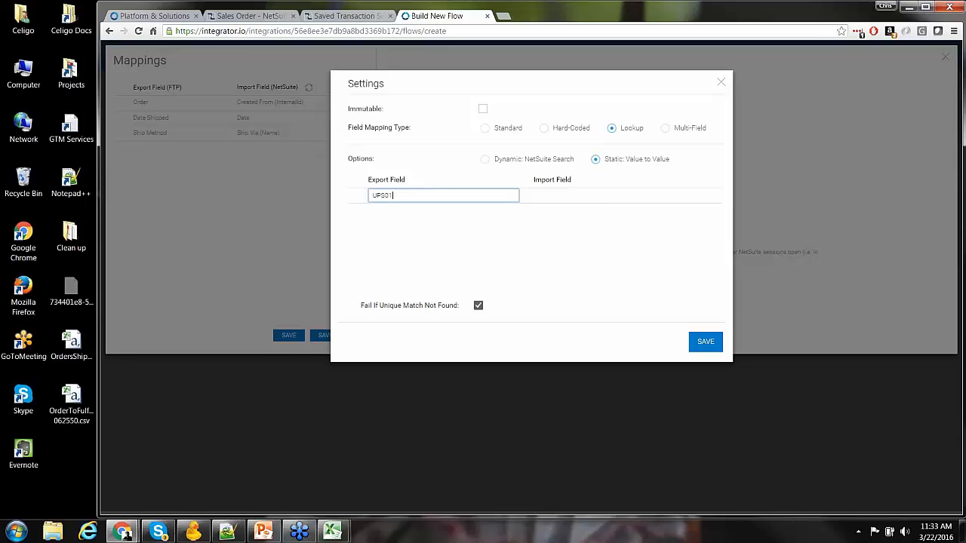
click(593, 195)
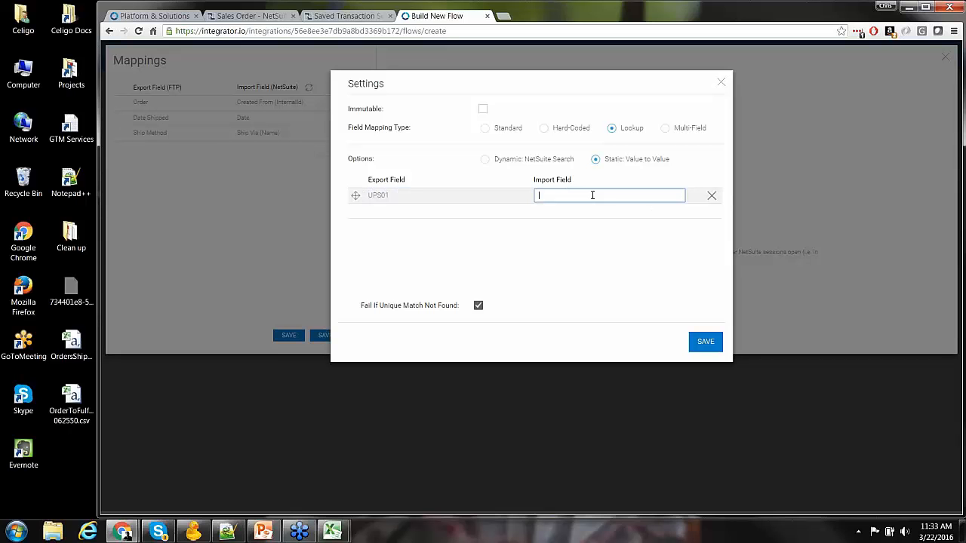
text(UPS Ground)
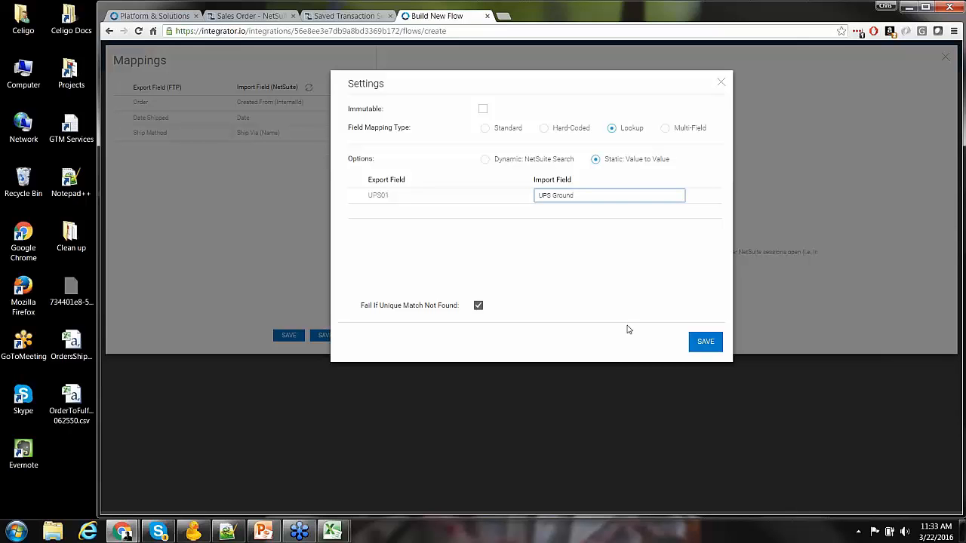
click(692, 347)
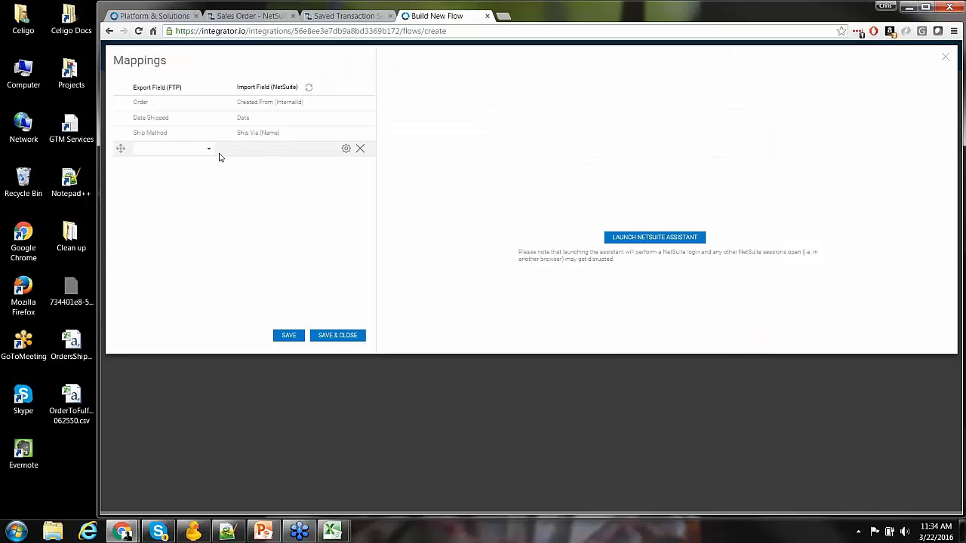
Add a mapping from the SKU export field to the NetSuite import field Items : Item (Field ID: itemname).
click(209, 150)
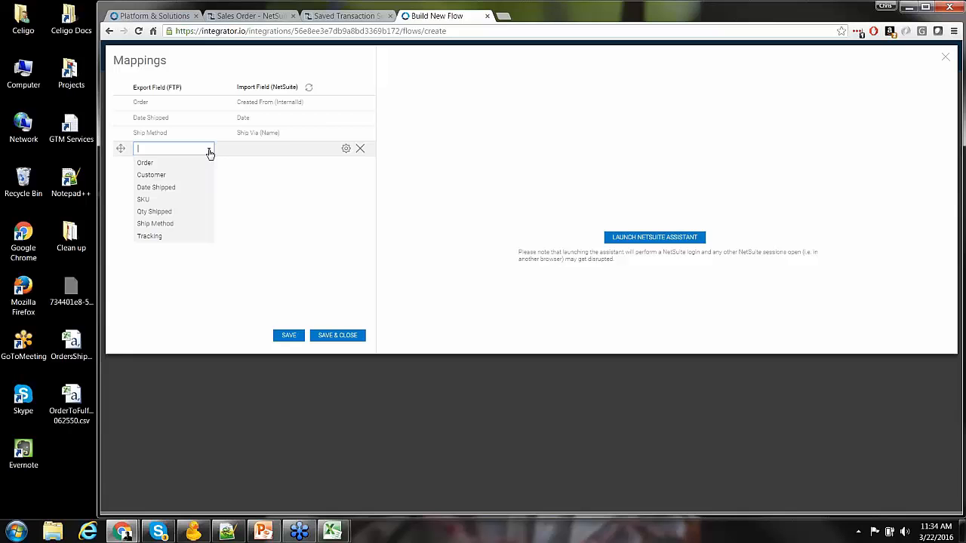
click(151, 200)
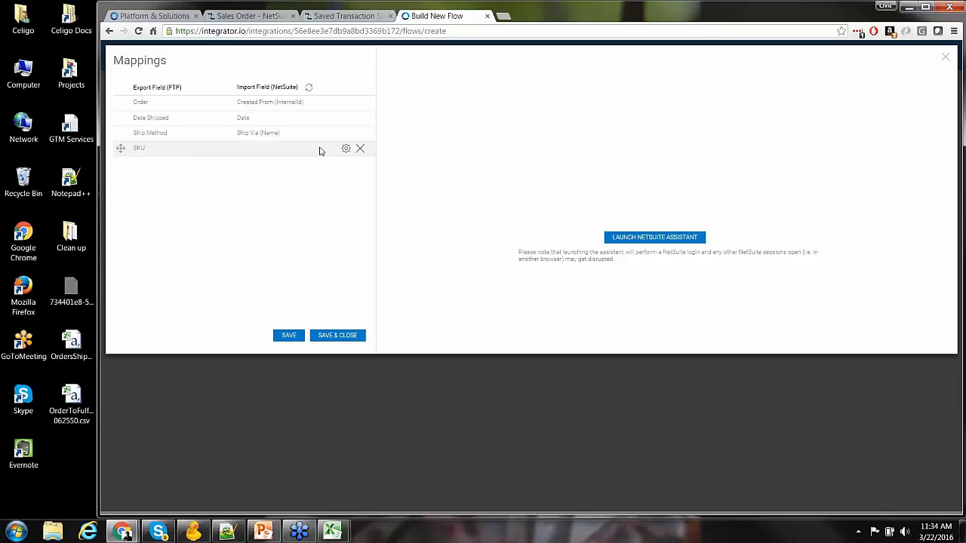
click(277, 149)
click(290, 148)
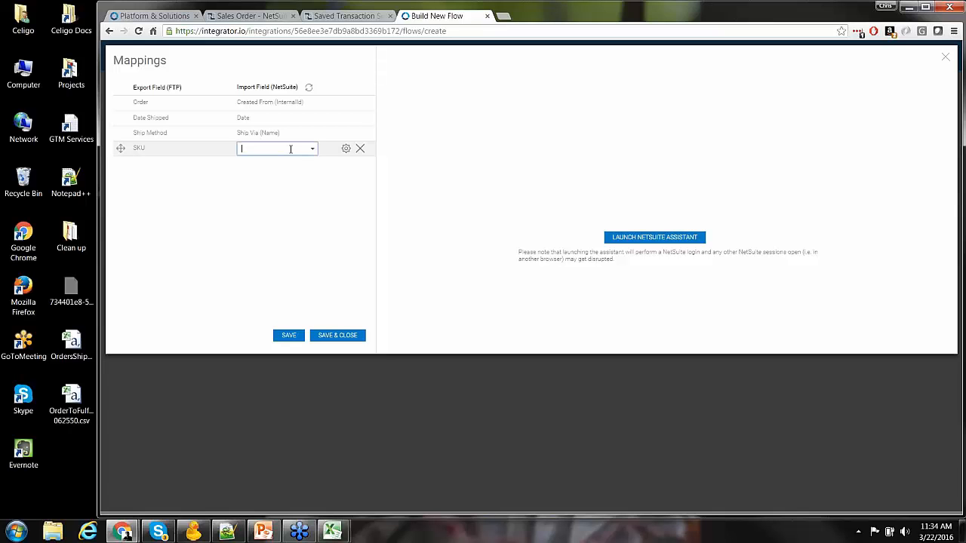
text(items)
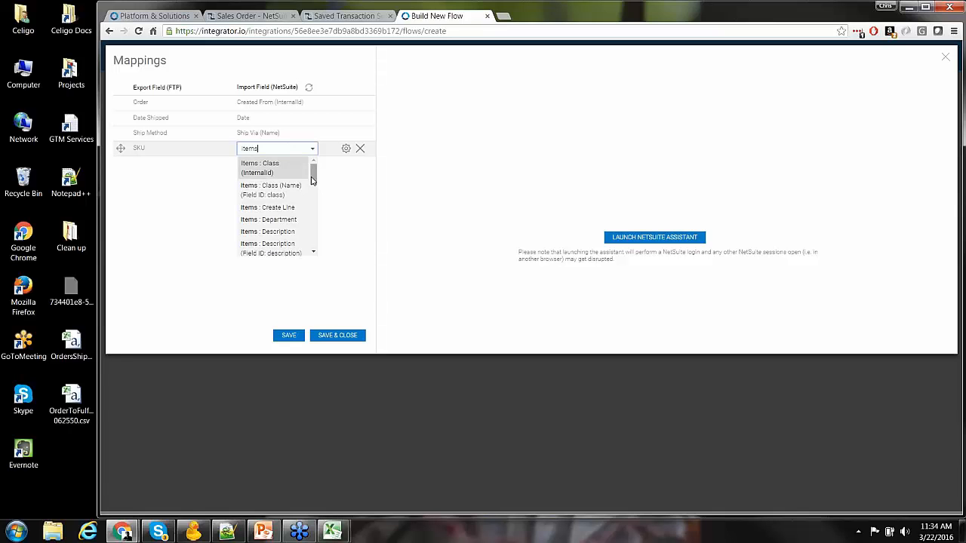
drag(314, 178, 315, 206)
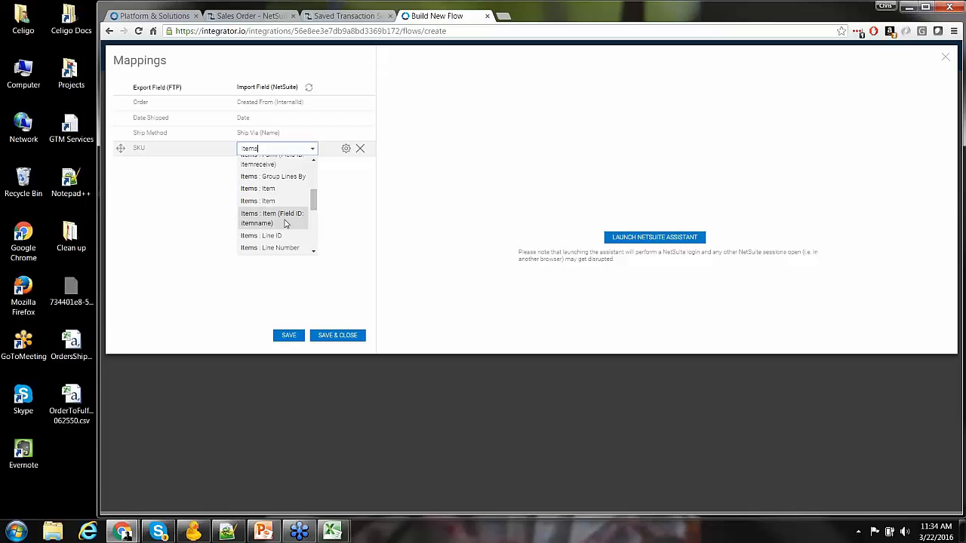
click(286, 220)
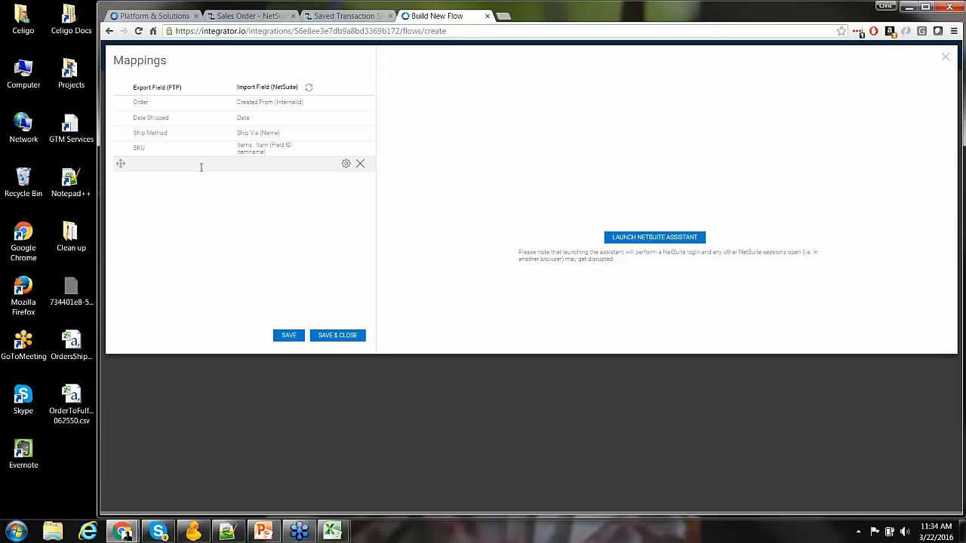
Add a mapping from the Qty Shipped export field to the NetSuite import field Items : Quantity.
click(200, 167)
click(208, 165)
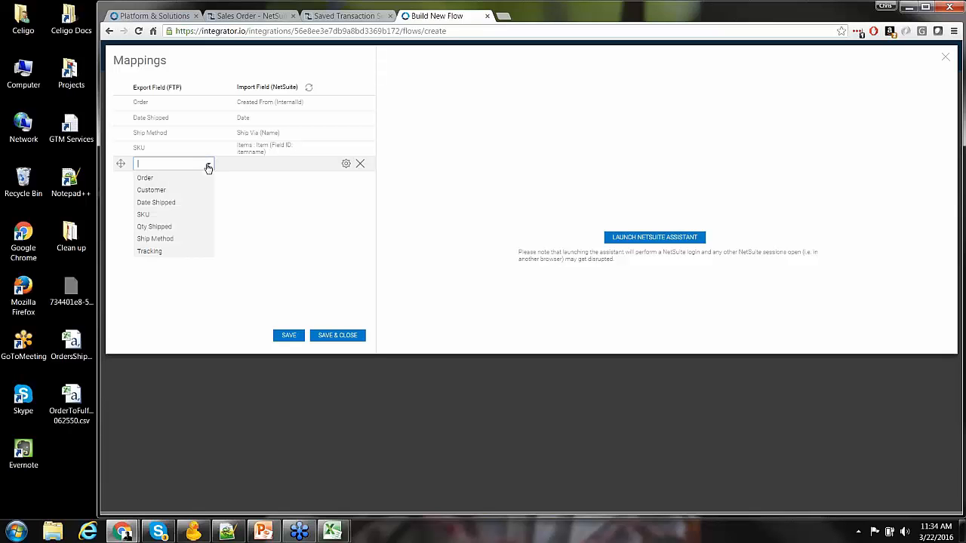
click(177, 228)
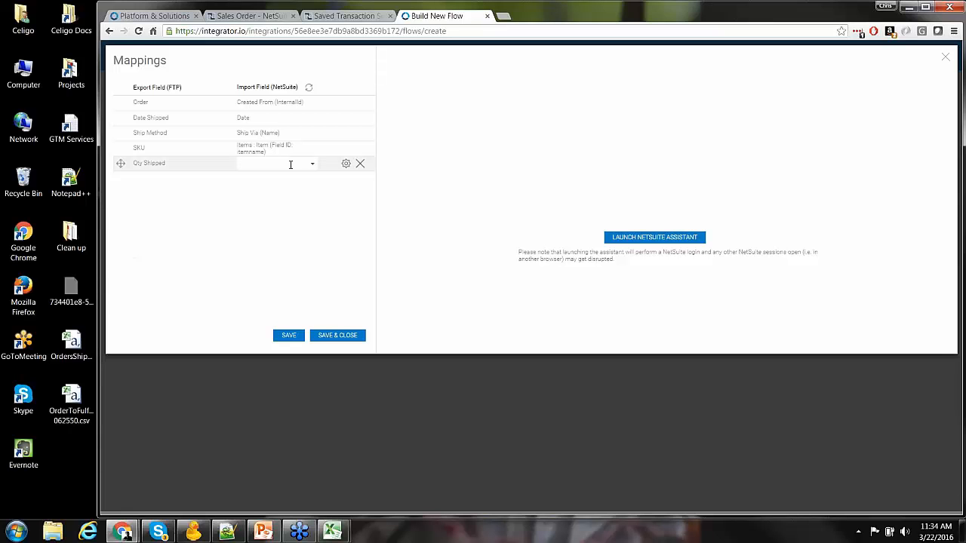
click(290, 165)
text(items)
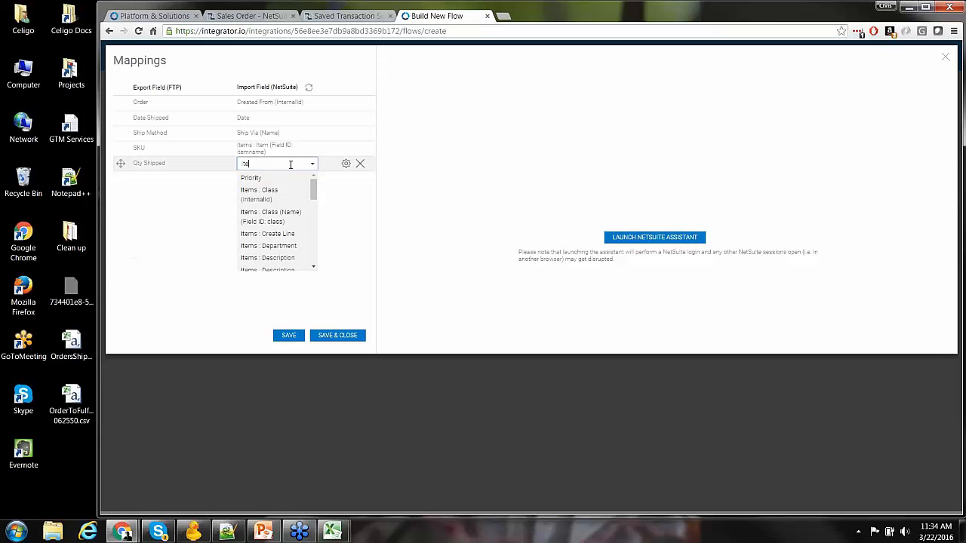
text( : q)
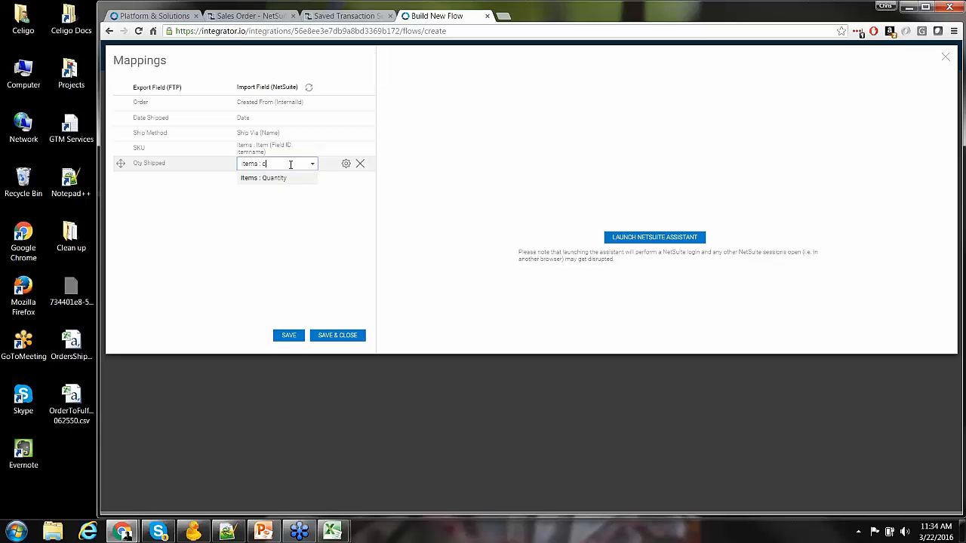
click(285, 178)
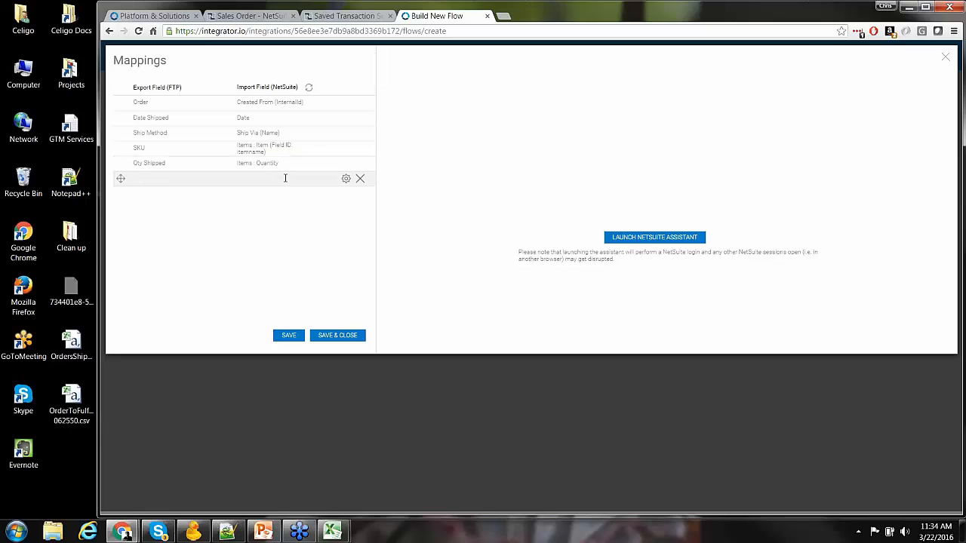
Add a mapping from the Tracking export field to the NetSuite import field Packages : Package tracking number.
click(199, 179)
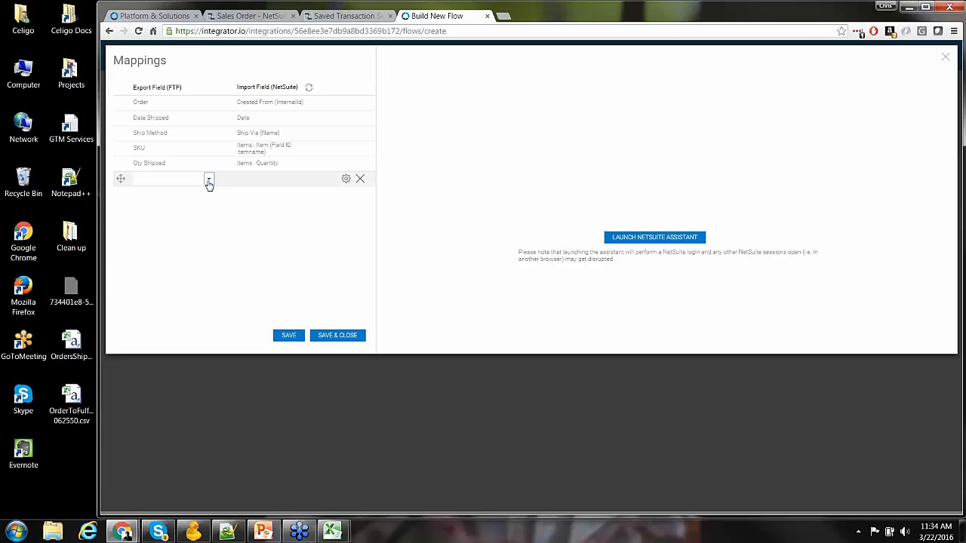
click(208, 183)
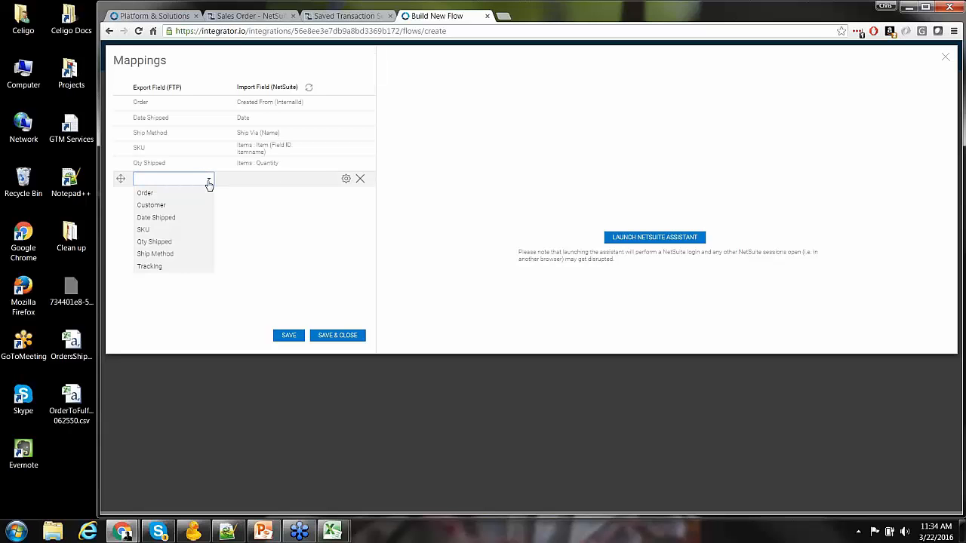
click(150, 265)
click(266, 178)
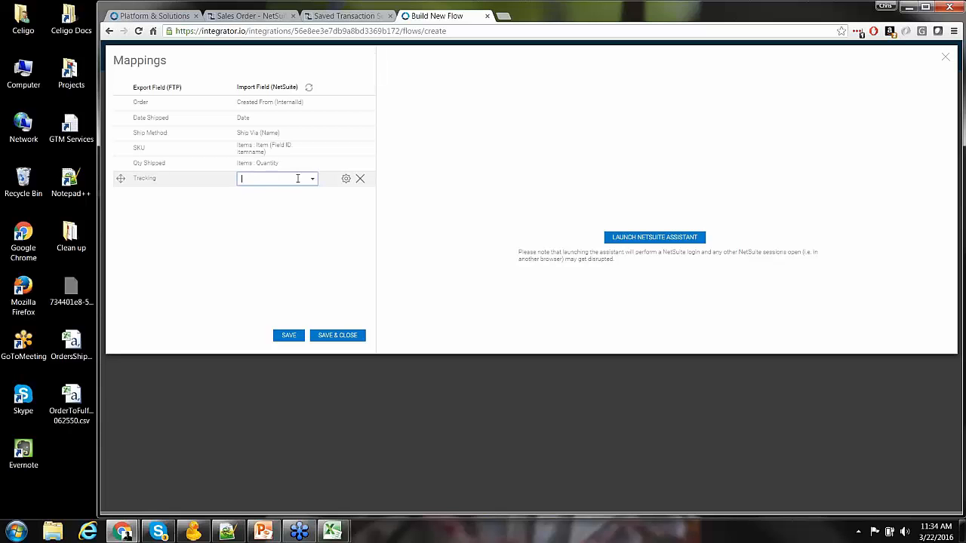
text(packag)
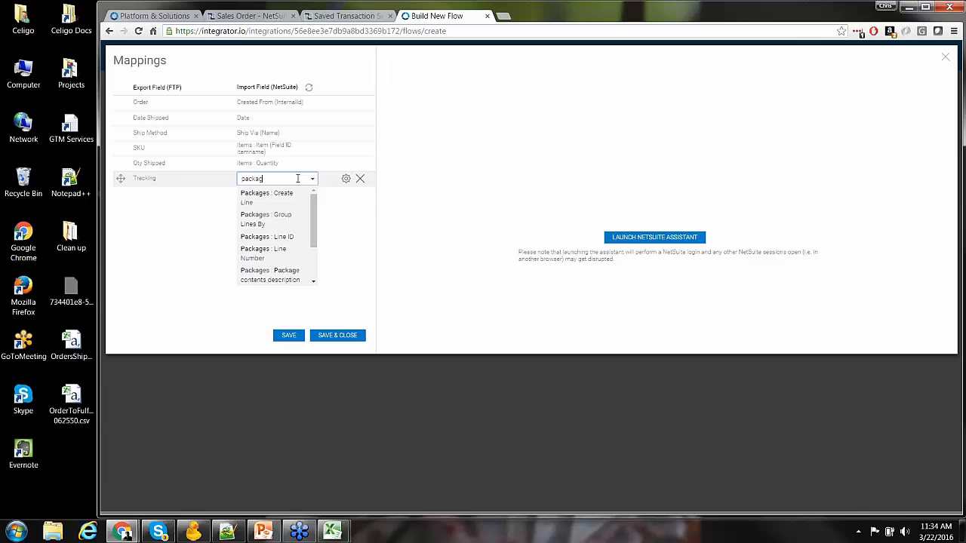
text(e)
scroll(307, 230, down, 2)
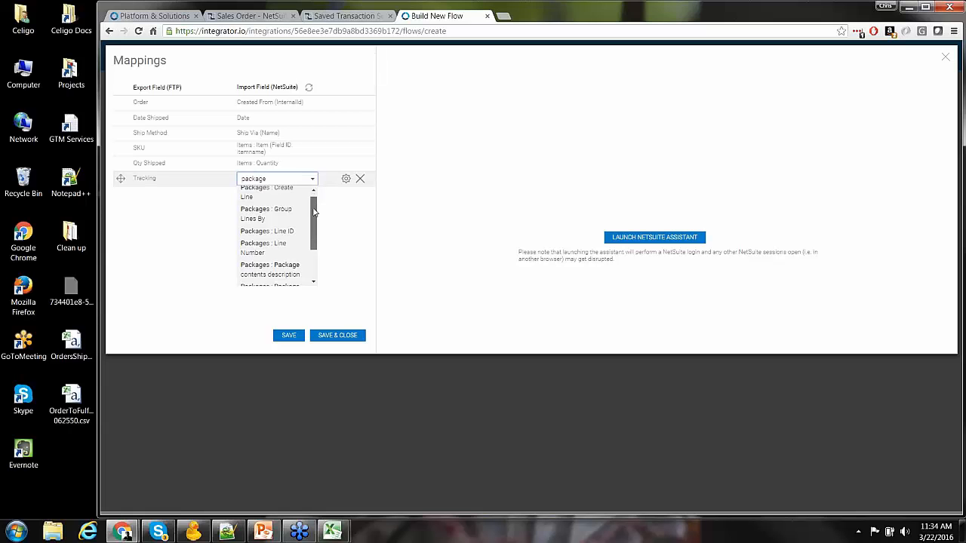
scroll(307, 230, down, 1)
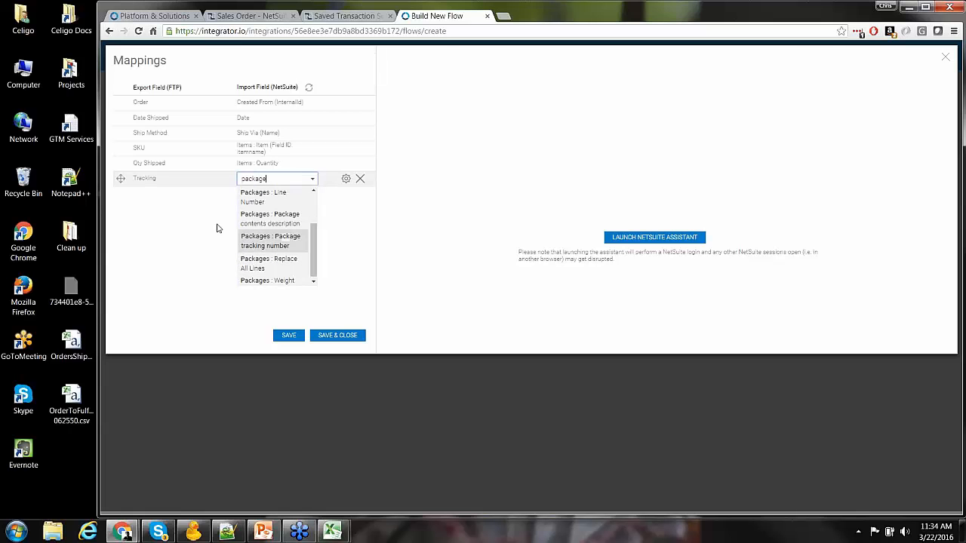
click(262, 238)
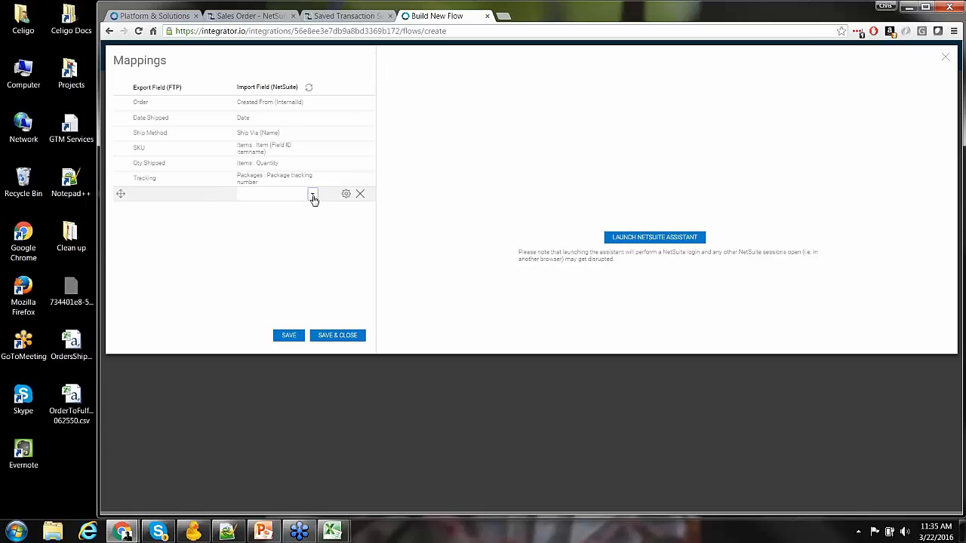
Add a mapping row with the NetSuite import field Packages : Weight and no export field.
click(313, 198)
text(pack)
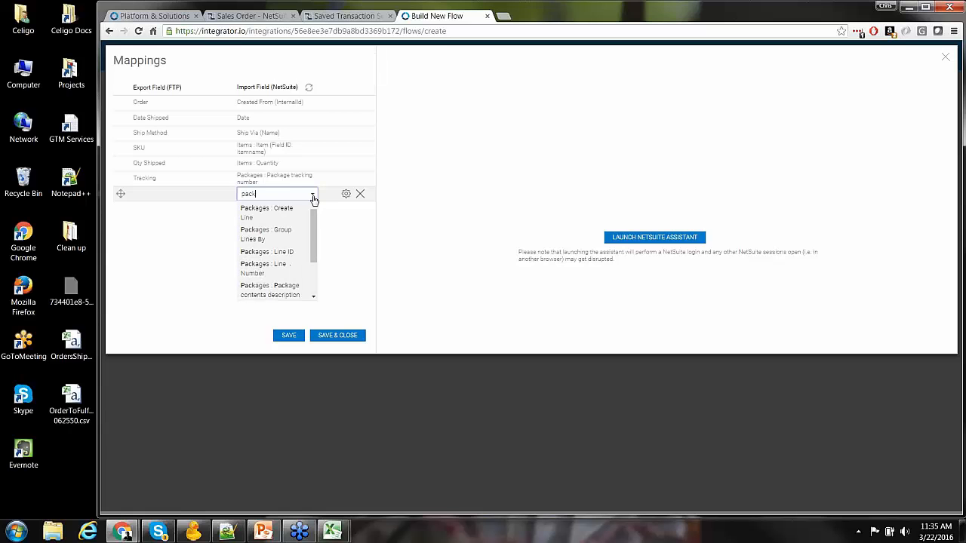
text(age)
scroll(310, 245, down, 2)
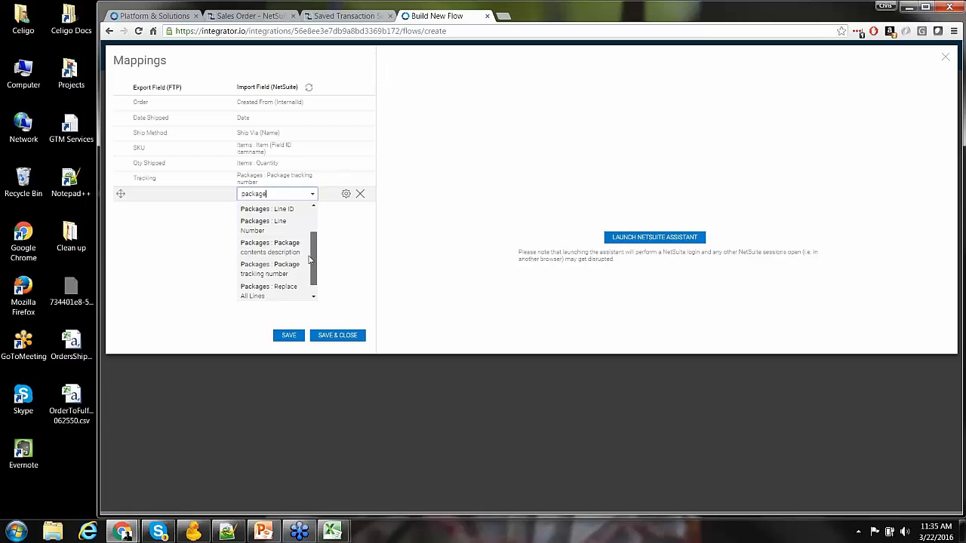
scroll(283, 283, down, 1)
click(279, 295)
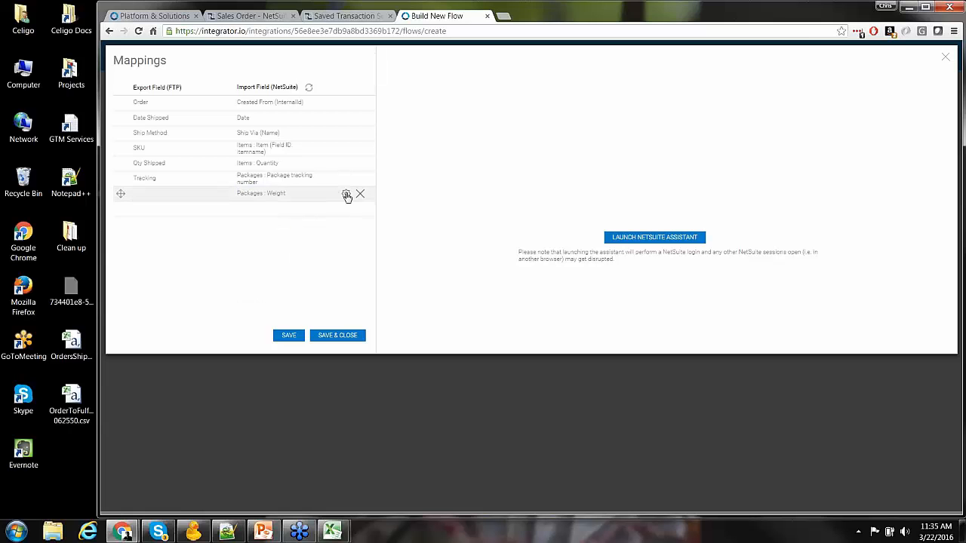
Make the Packages : Weight mapping Hard-Coded with the value 1 and save its settings.
click(346, 195)
click(545, 130)
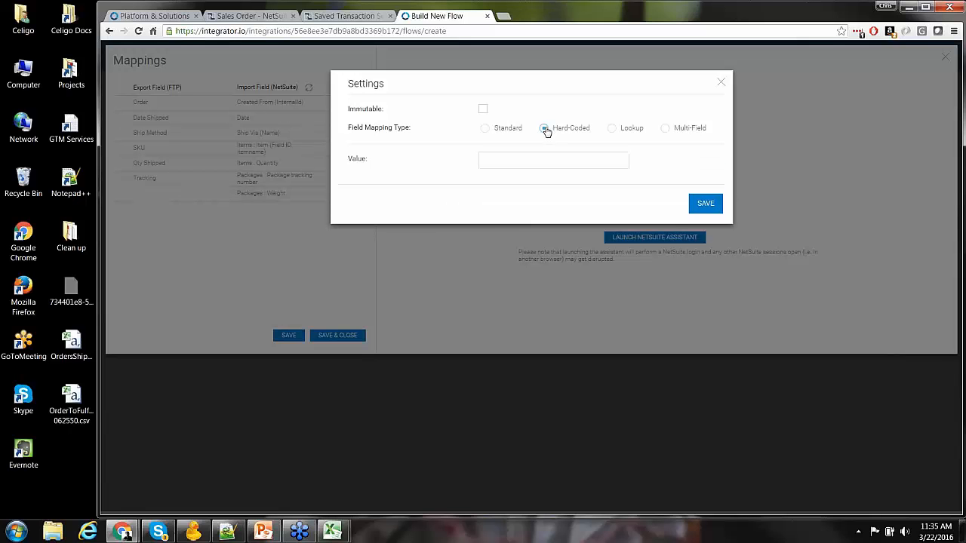
click(512, 160)
text(1)
click(704, 204)
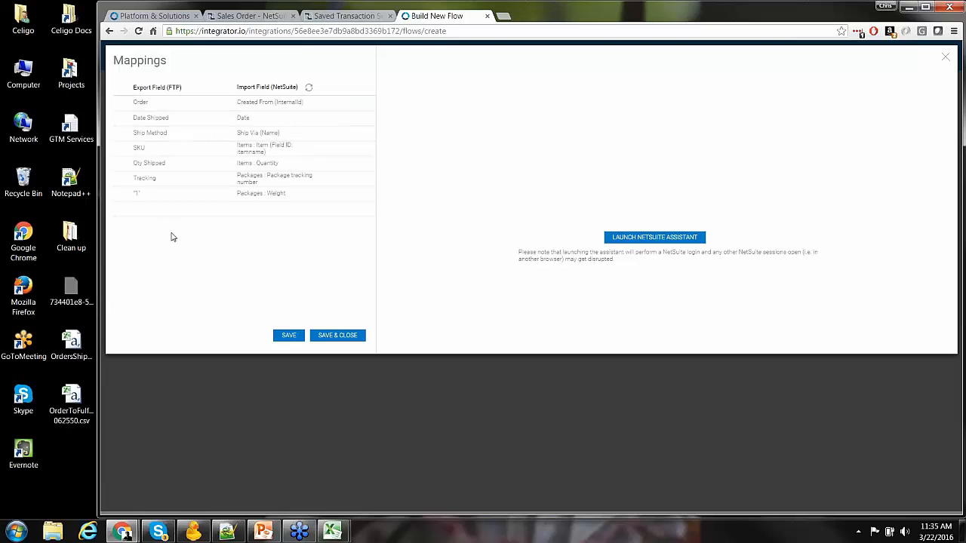
Save and close the mappings, finish the flow setup with the name Fulfillment from 3PL to NS, and save the flow.
click(334, 337)
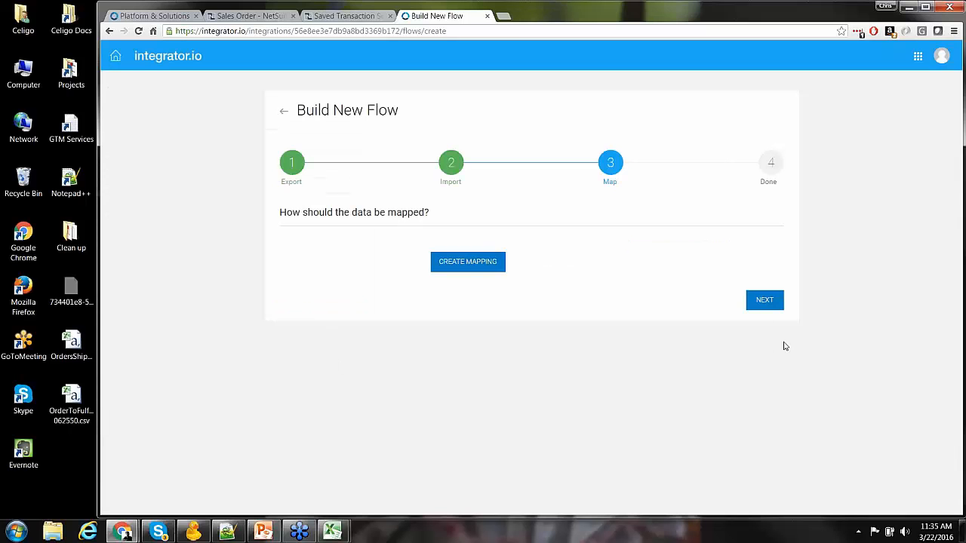
click(765, 302)
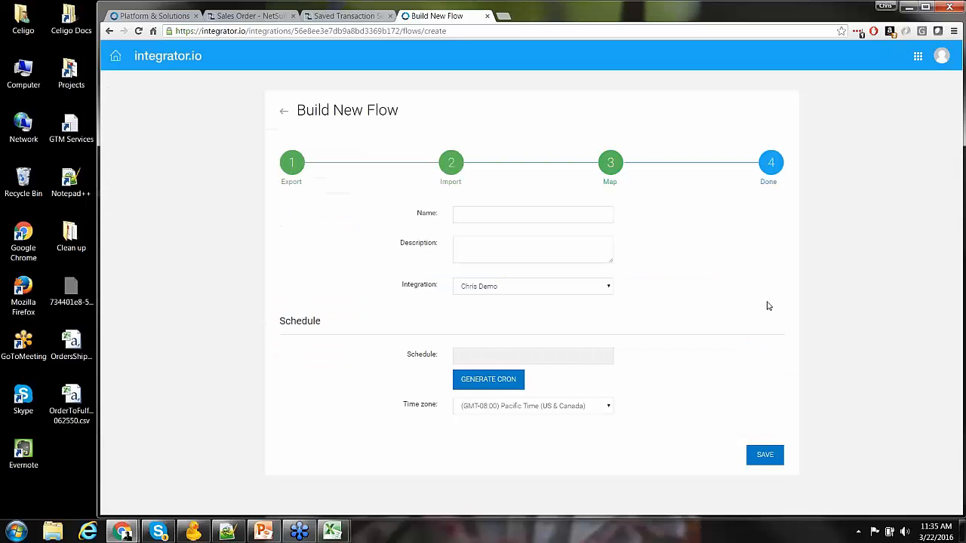
click(519, 215)
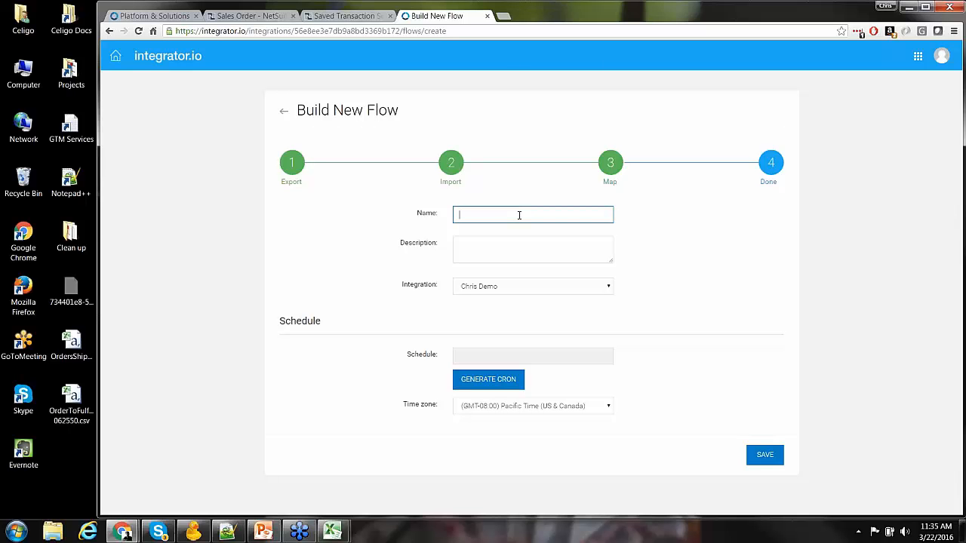
text(Fulfillment from 3PL to NS)
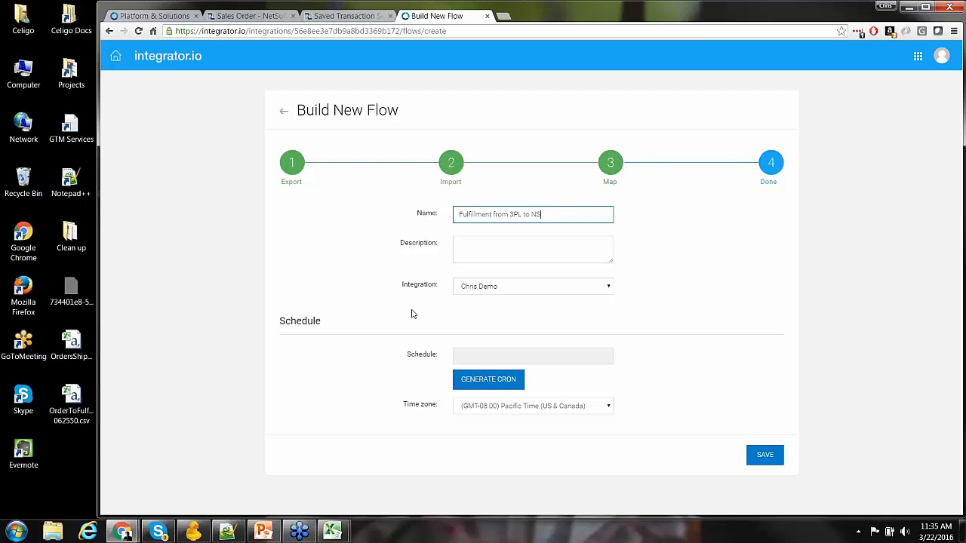
click(765, 456)
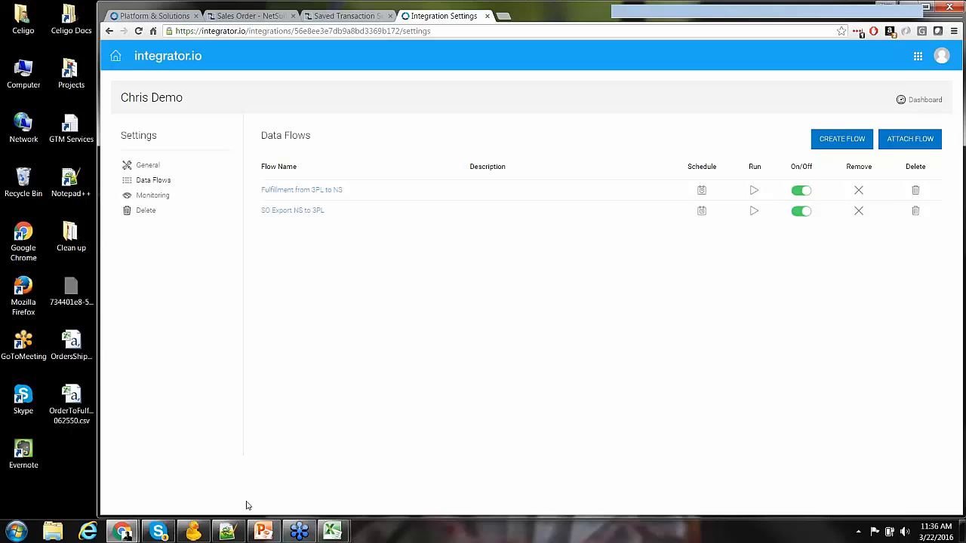
Check the /3pl folder in the Celigo FTP window, and run the Fulfillment from 3PL to NS flow from integrator.io.
click(194, 533)
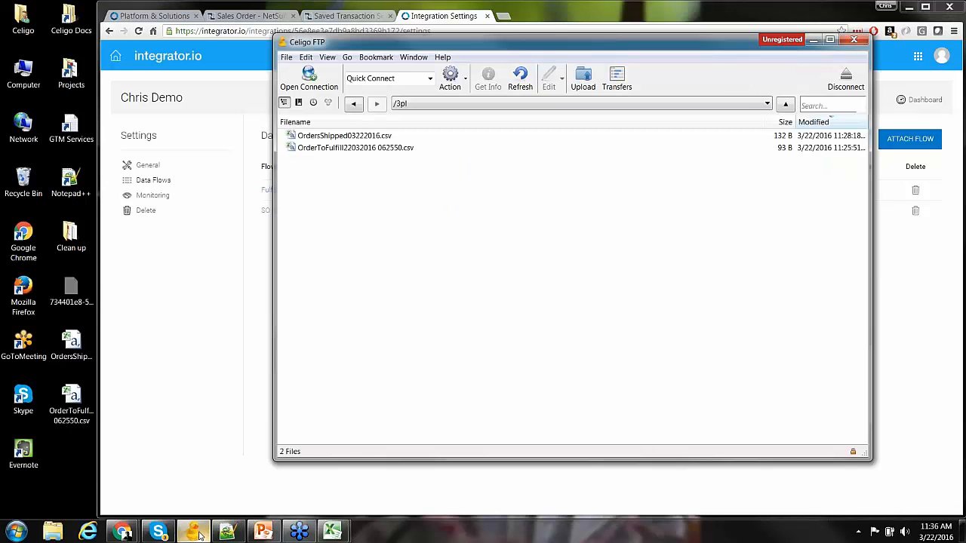
click(813, 39)
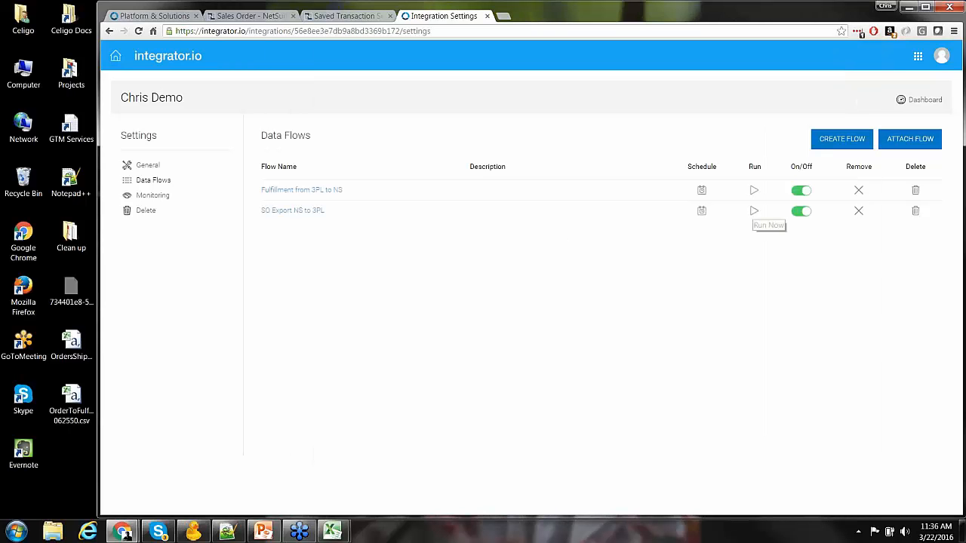
click(754, 192)
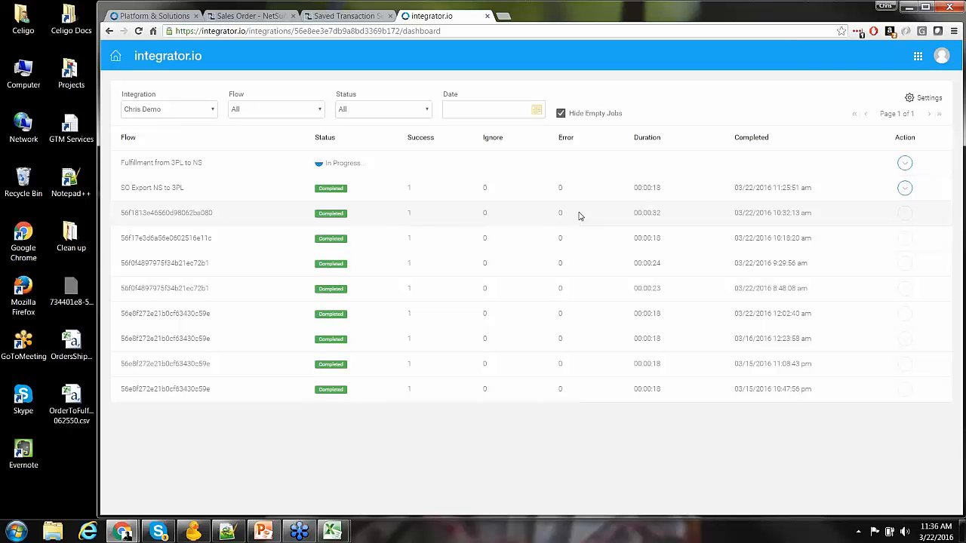
click(561, 114)
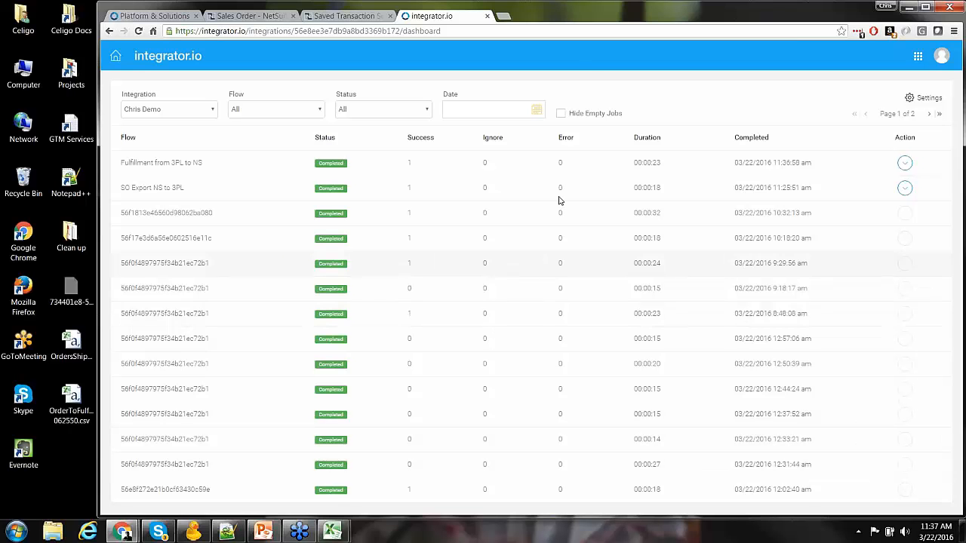
click(561, 114)
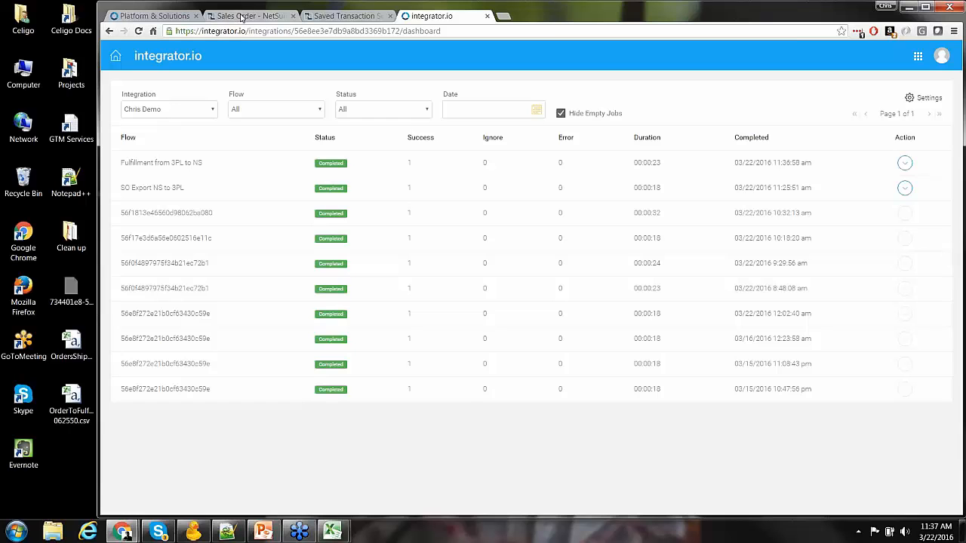
Reload the sales order in NetSuite and view its Fulfillments & Invoices history.
click(240, 16)
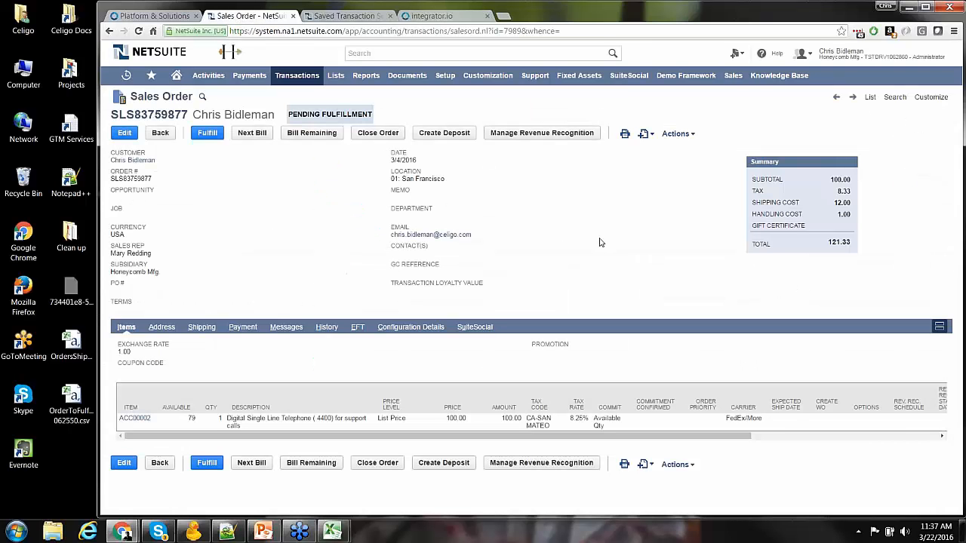
key(F5)
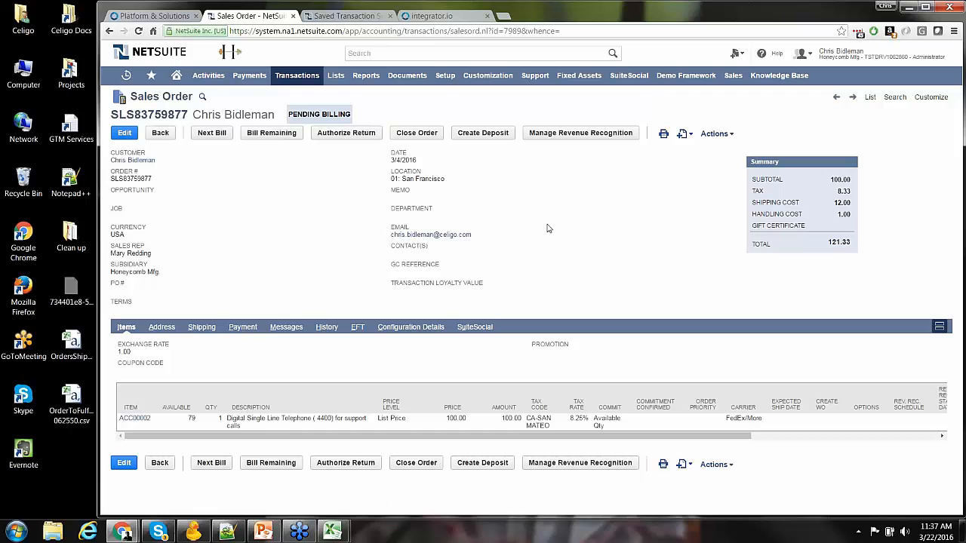
click(327, 329)
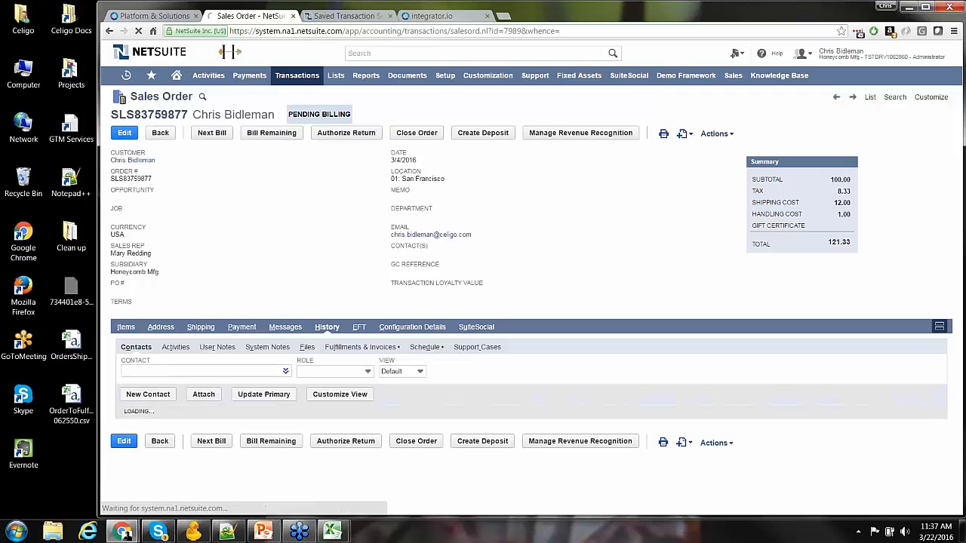
click(368, 349)
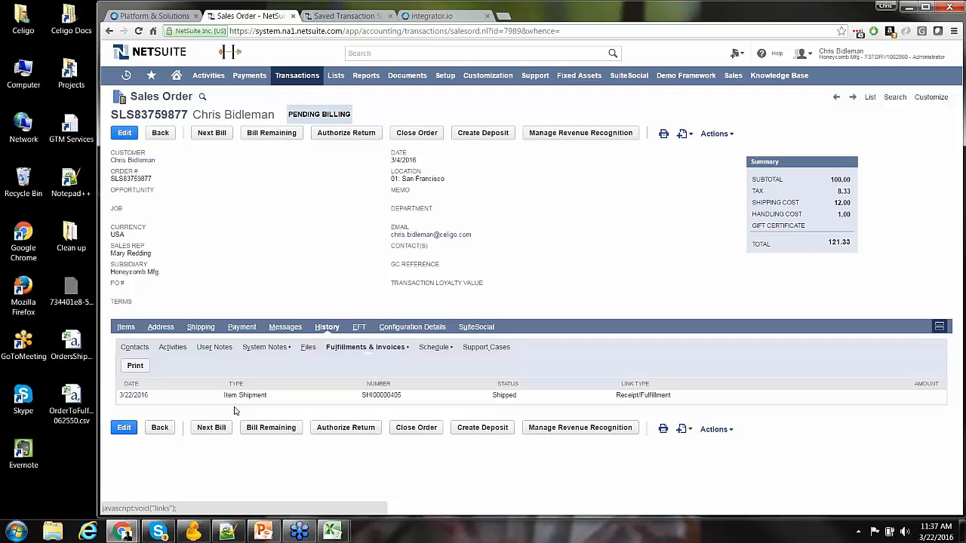
Open the item shipment linked to the sales order and examine its shipping and package details.
click(129, 398)
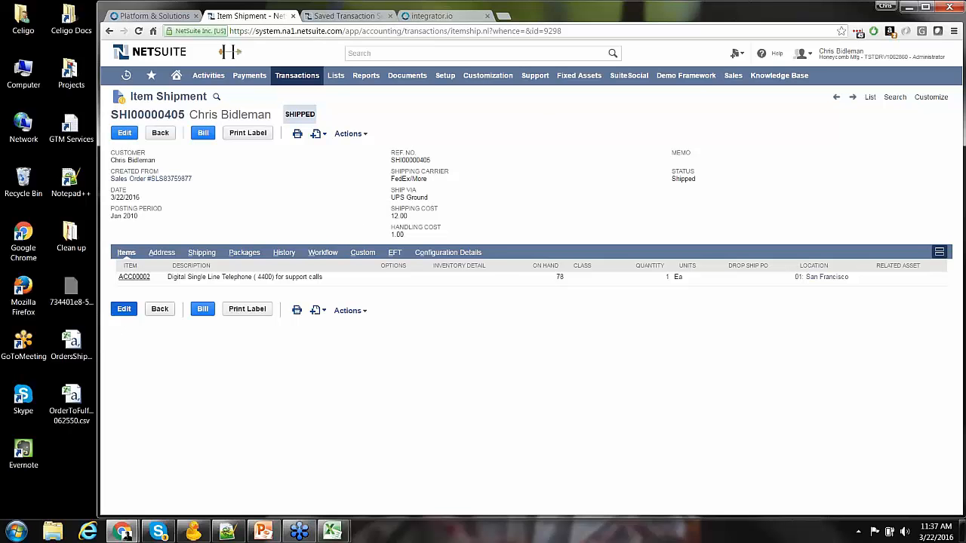
click(195, 257)
click(249, 254)
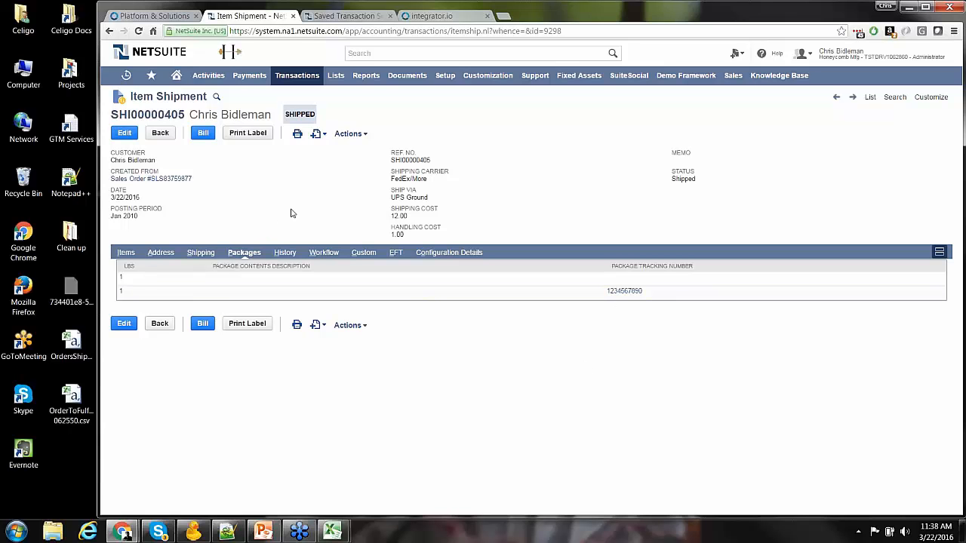
View the integration's data flows in integrator.io, and open the sales order from which the NetSuite item shipment was created.
click(452, 18)
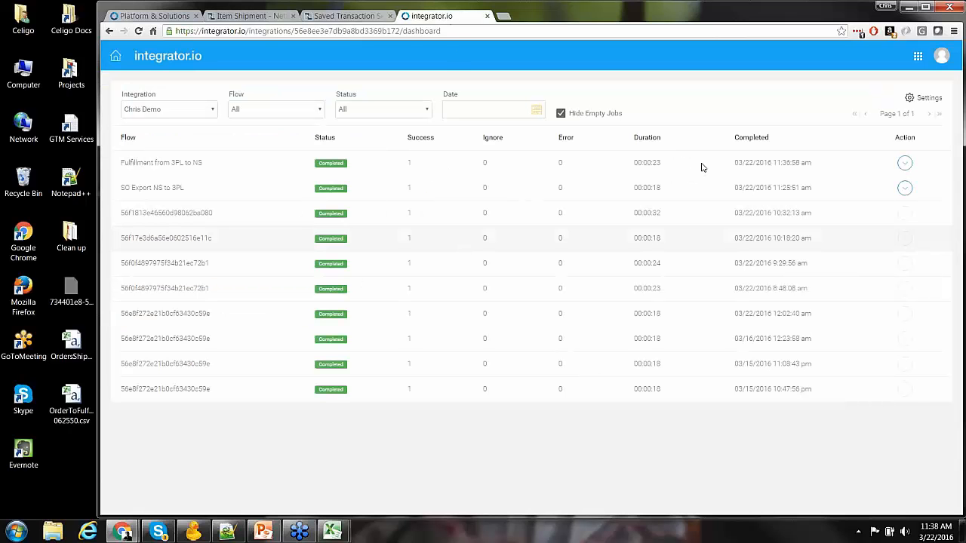
click(930, 99)
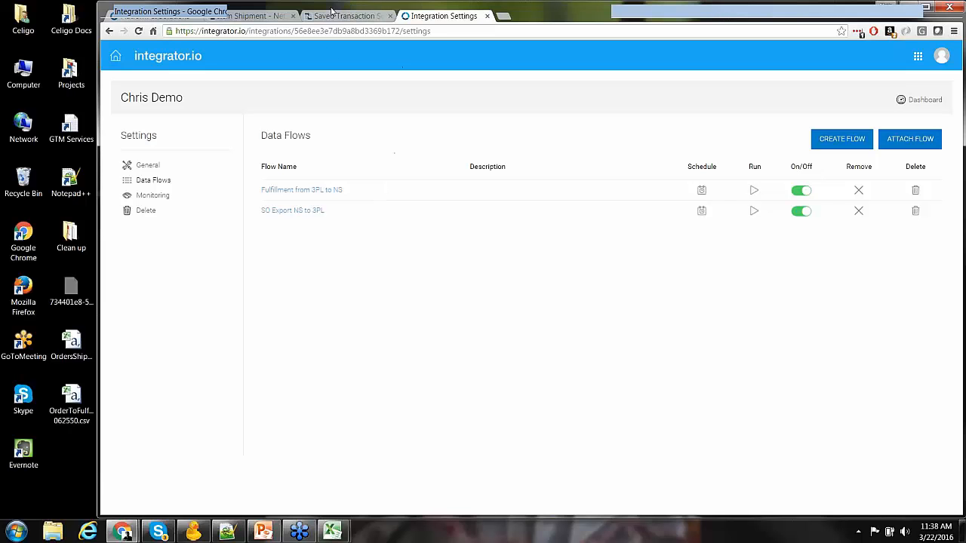
click(249, 16)
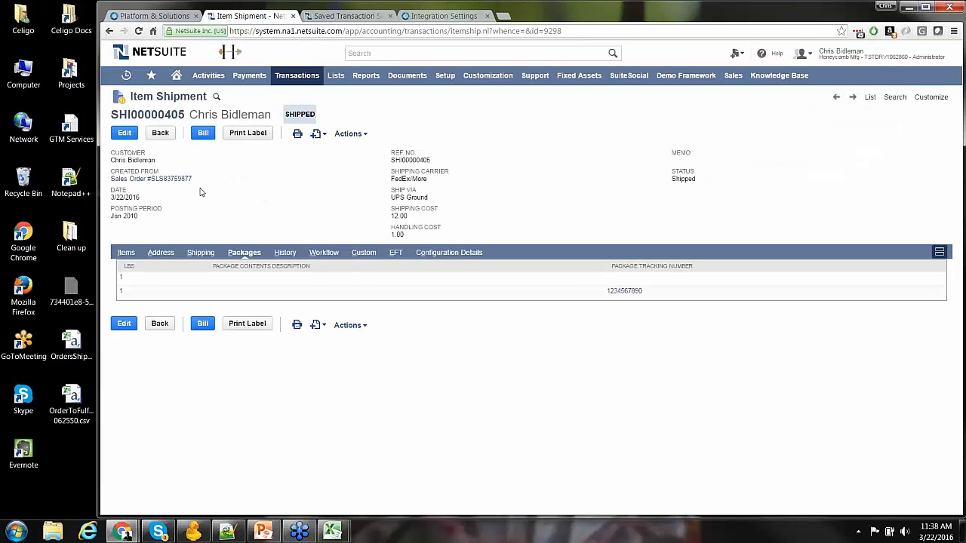
click(151, 181)
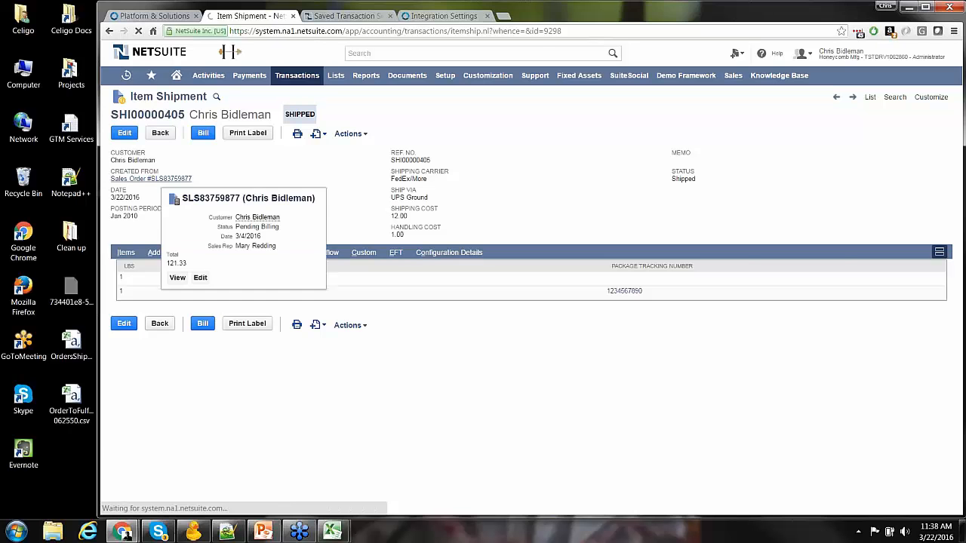